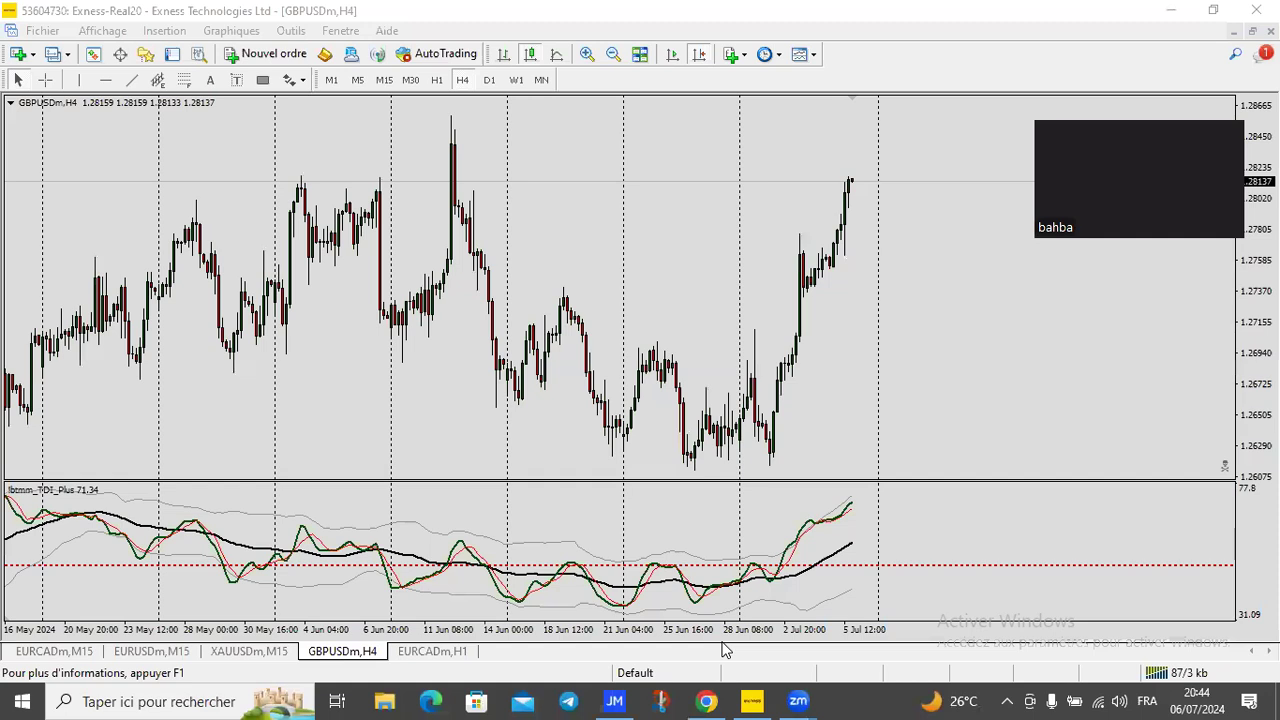
Step: Switch from the MetaTrader 4 GBPUSD chart to Chrome showing the IC Markets client login page
{"action": "mouse_move", "coordinate": [718, 700]}
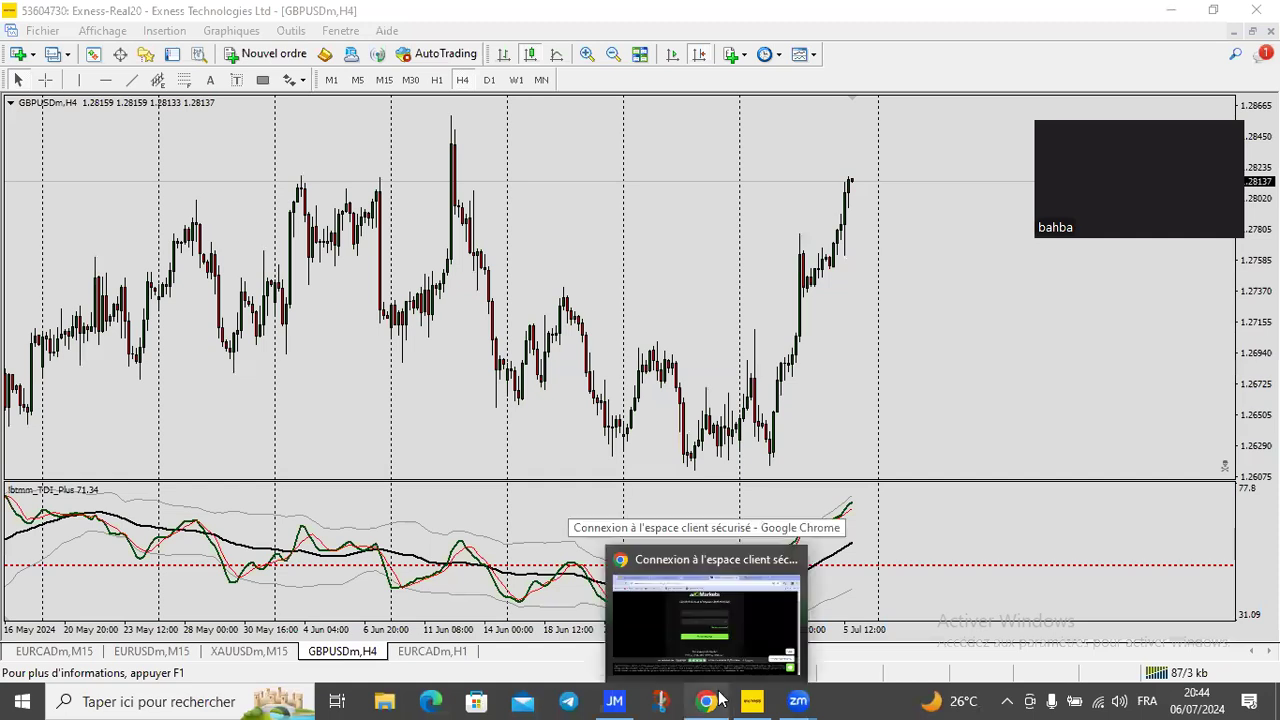
{"action": "left_click", "coordinate": [718, 700]}
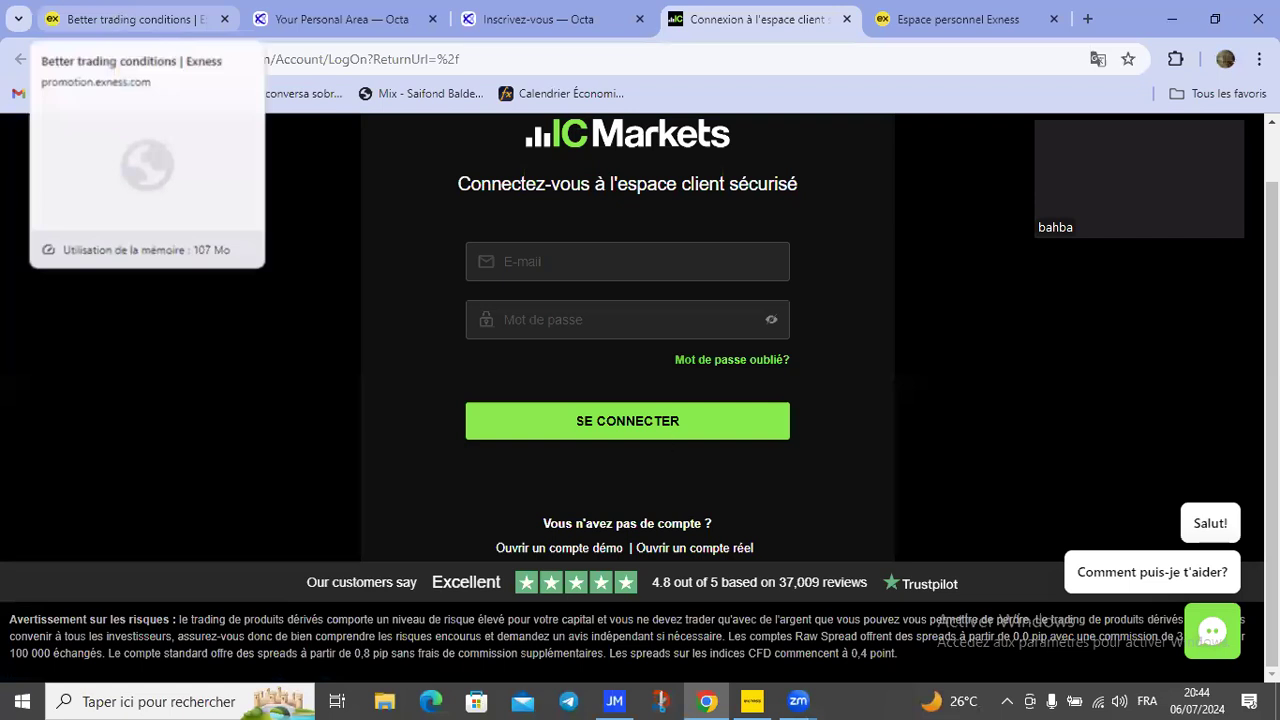
Step: Go to the 'Better trading conditions | Exness' page and look over its country, email and password sign-up form
{"action": "left_click", "coordinate": [136, 19]}
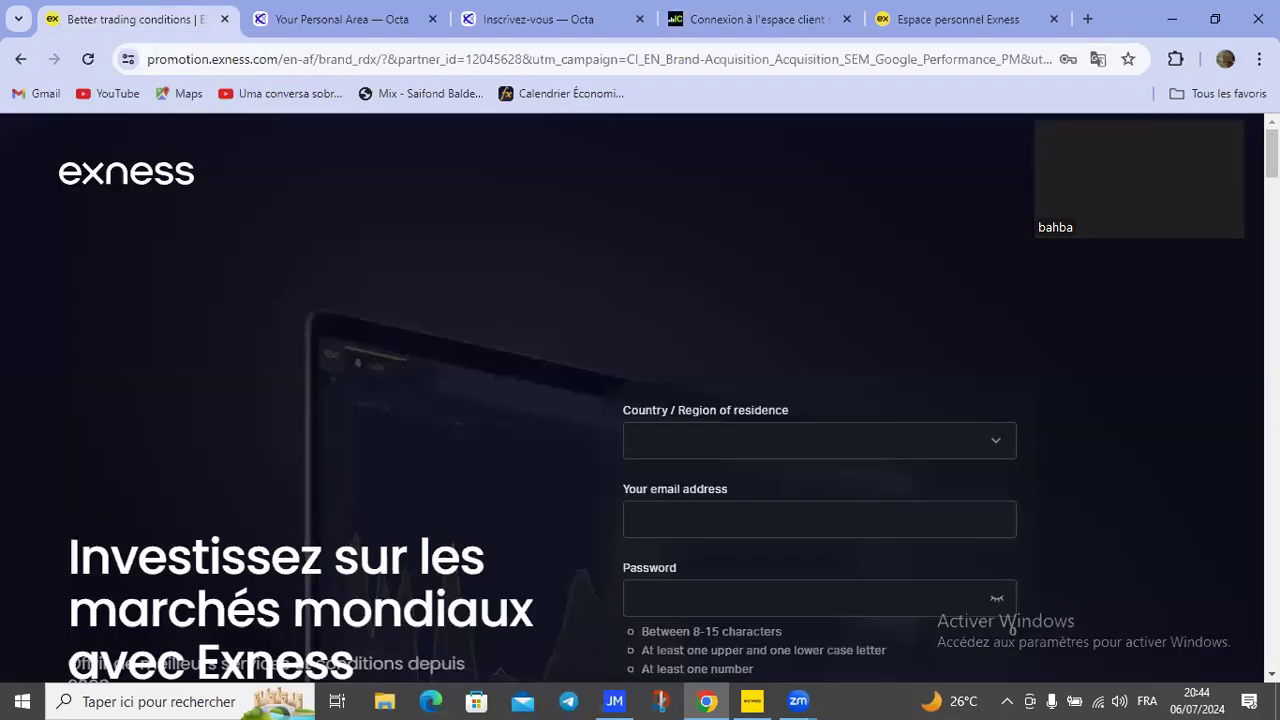
{"action": "scroll", "coordinate": [640, 400], "scroll_direction": "down", "scroll_amount": 4}
{"action": "scroll", "coordinate": [640, 400], "scroll_direction": "up", "scroll_amount": 1}
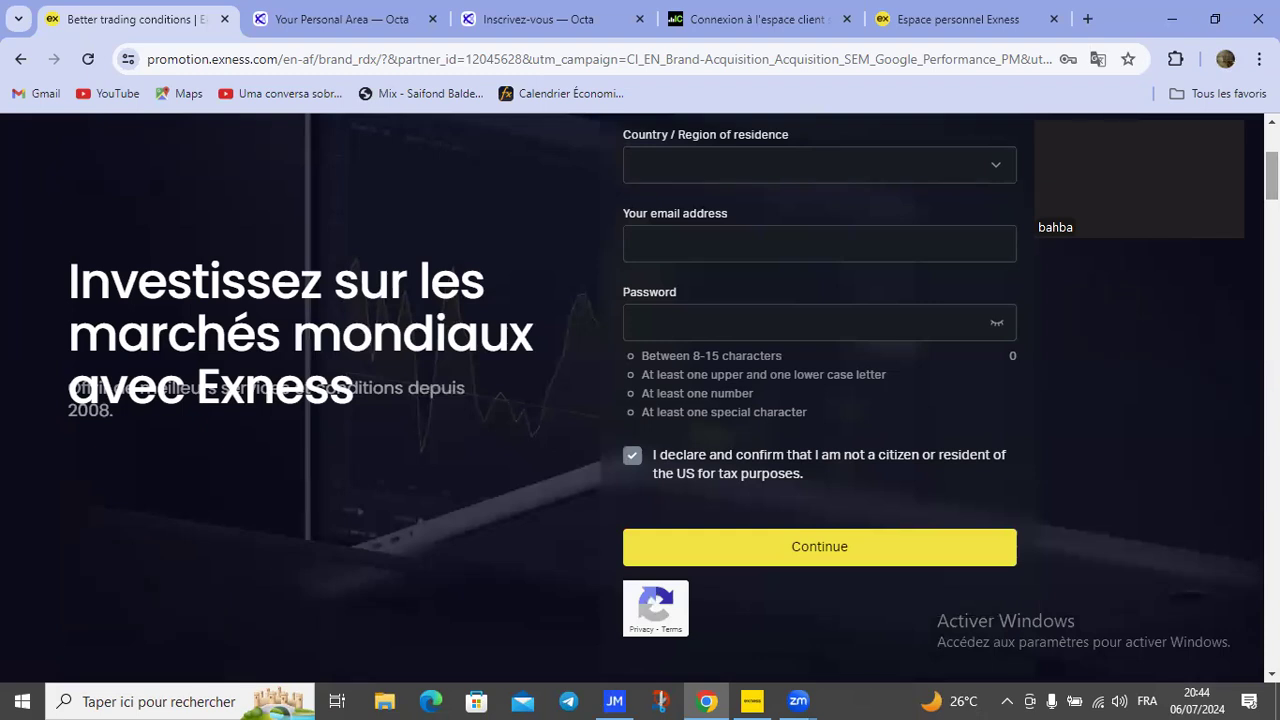
{"action": "scroll", "coordinate": [640, 400], "scroll_direction": "up", "scroll_amount": 3}
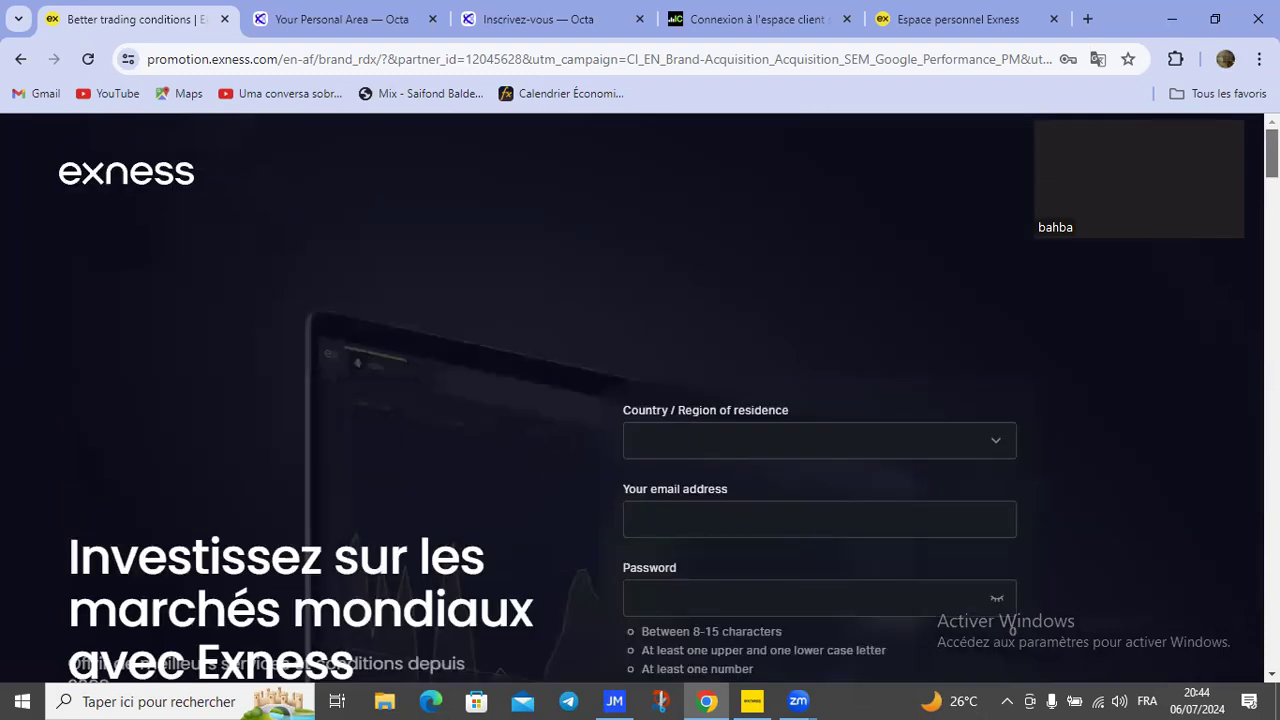
{"action": "scroll", "coordinate": [1040, 288], "scroll_direction": "down", "scroll_amount": 2}
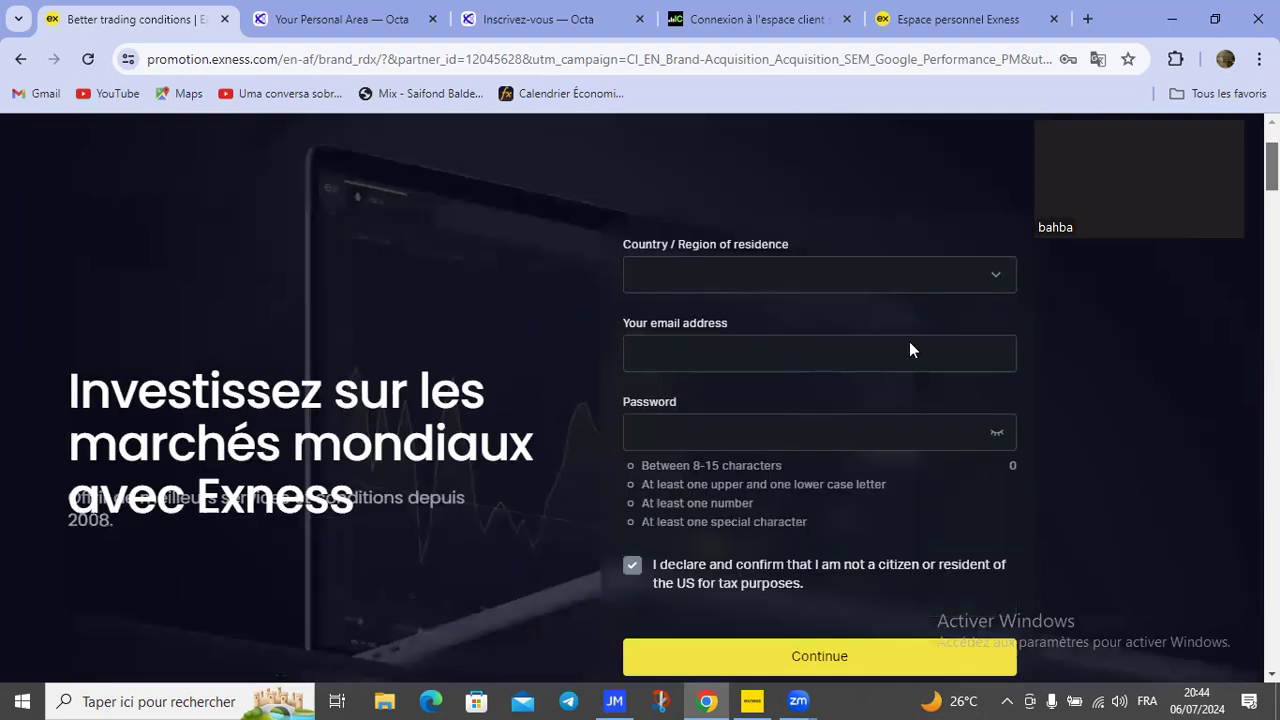
{"action": "scroll", "coordinate": [909, 342], "scroll_direction": "up", "scroll_amount": 1}
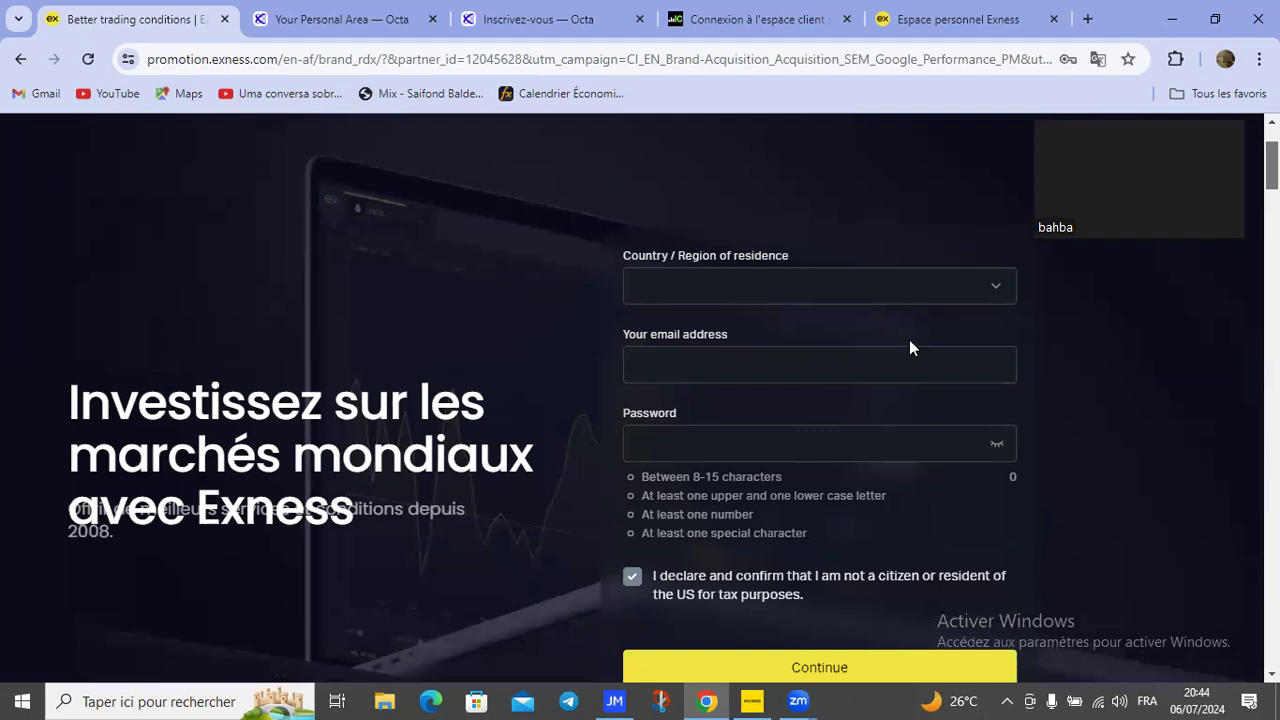
{"action": "left_click", "coordinate": [660, 290]}
{"action": "left_click", "coordinate": [714, 378]}
{"action": "mouse_move", "coordinate": [626, 273]}
{"action": "left_mouse_down"}
{"action": "mouse_move", "coordinate": [892, 266]}
{"action": "mouse_move", "coordinate": [628, 258]}
{"action": "mouse_move", "coordinate": [805, 278]}
{"action": "mouse_move", "coordinate": [661, 270]}
{"action": "left_mouse_up"}
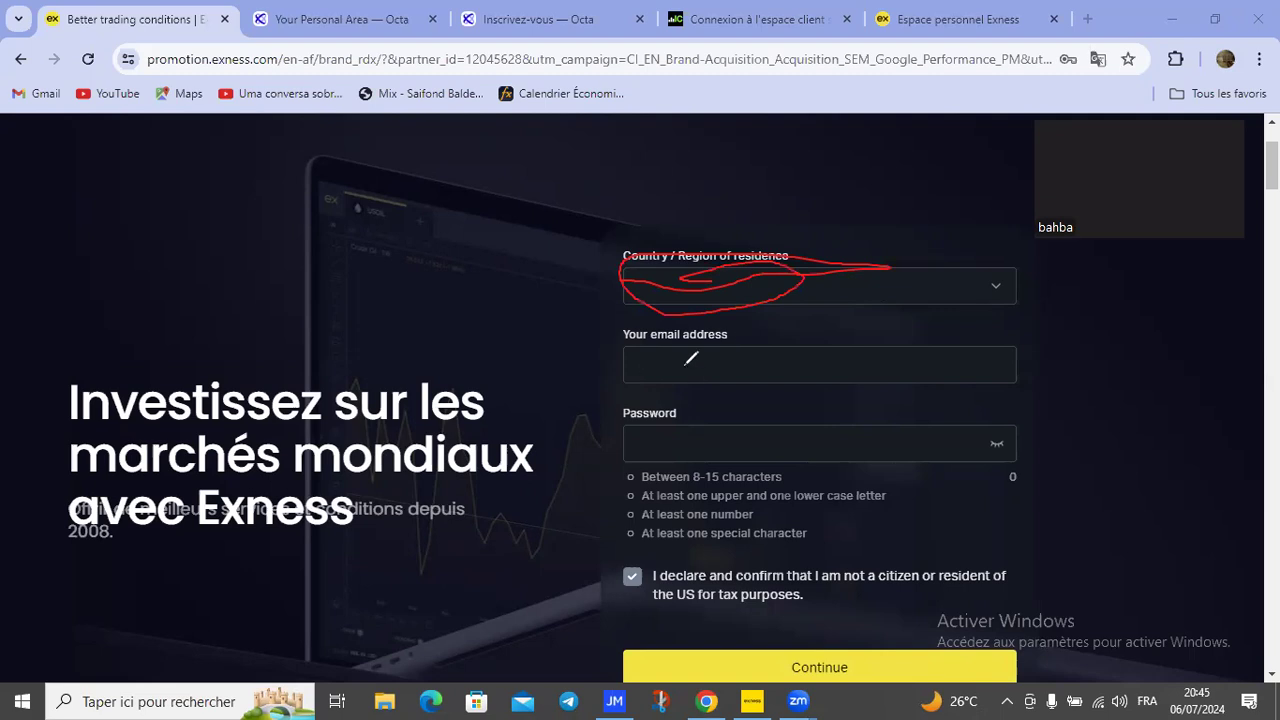
{"action": "left_click_drag", "start_coordinate": [662, 383], "coordinate": [752, 381]}
{"action": "mouse_move", "coordinate": [660, 455]}
{"action": "left_mouse_down"}
{"action": "mouse_move", "coordinate": [758, 442]}
{"action": "mouse_move", "coordinate": [671, 430]}
{"action": "left_mouse_up"}
{"action": "mouse_move", "coordinate": [638, 580]}
{"action": "left_mouse_down"}
{"action": "mouse_move", "coordinate": [646, 588]}
{"action": "mouse_move", "coordinate": [638, 566]}
{"action": "left_mouse_up"}
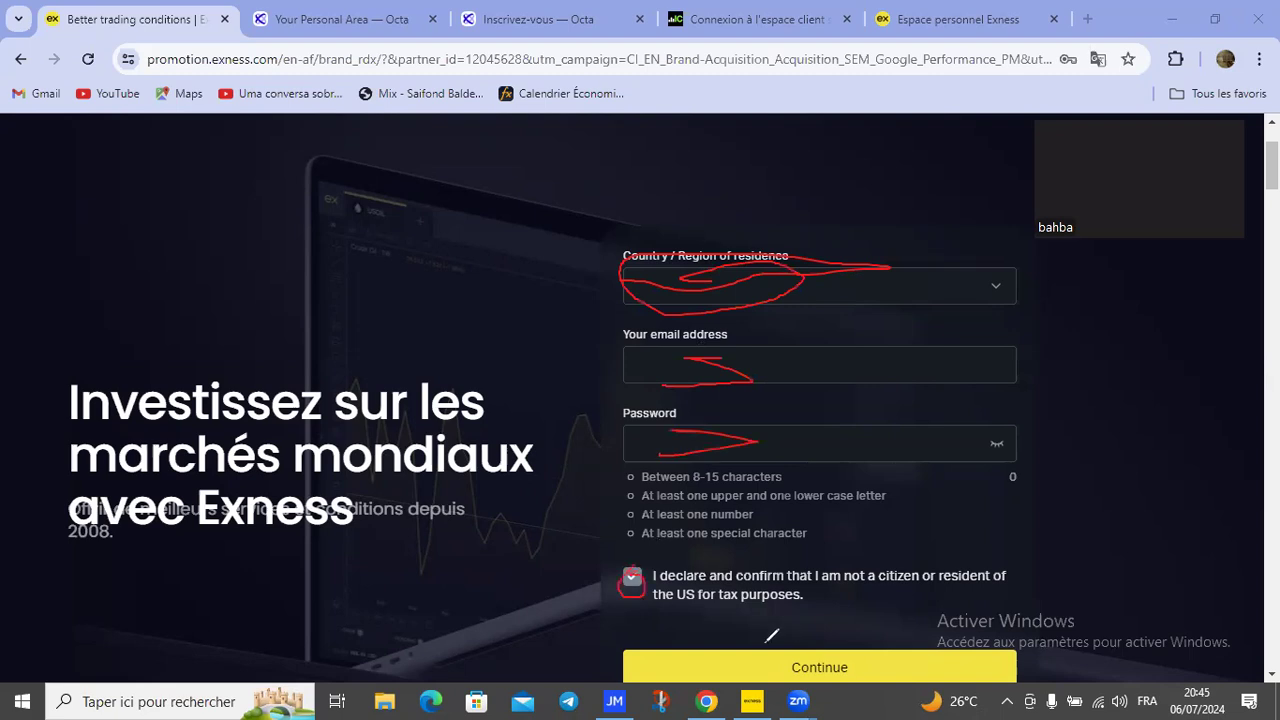
{"action": "mouse_move", "coordinate": [788, 657]}
{"action": "left_mouse_down"}
{"action": "mouse_move", "coordinate": [838, 702]}
{"action": "mouse_move", "coordinate": [791, 683]}
{"action": "mouse_move", "coordinate": [798, 652]}
{"action": "left_mouse_up"}
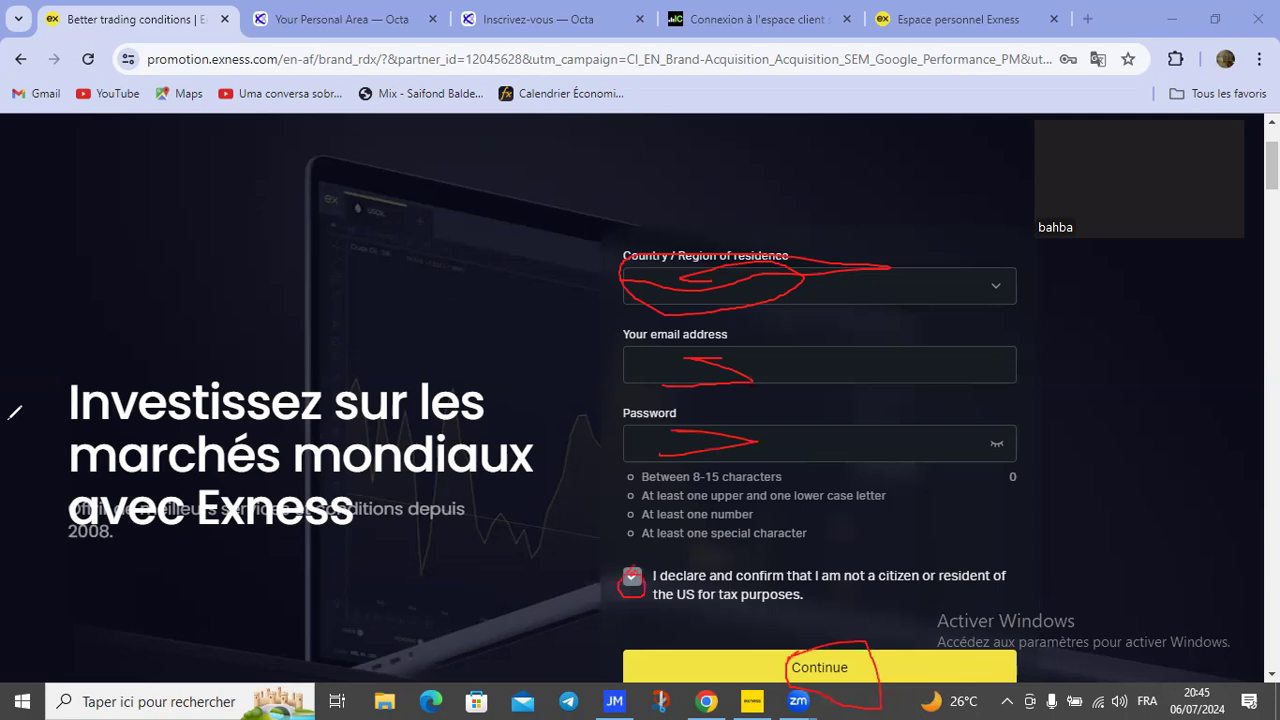
{"action": "left_click", "coordinate": [145, 471]}
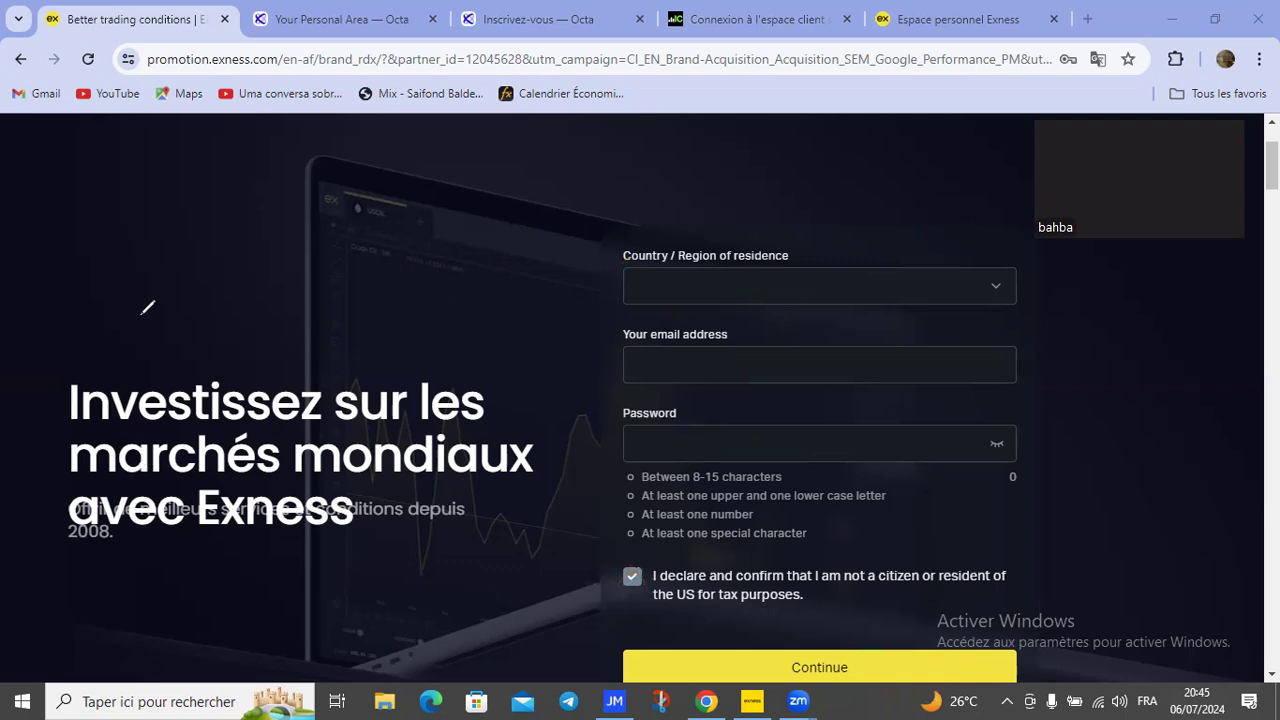
Step: Sketch red annotation strokes over the sign-up page, then erase all of them
{"action": "left_click_drag", "start_coordinate": [458, 145], "coordinate": [460, 148]}
{"action": "left_click_drag", "start_coordinate": [159, 300], "coordinate": [147, 374]}
{"action": "mouse_move", "coordinate": [348, 270]}
{"action": "left_mouse_down"}
{"action": "mouse_move", "coordinate": [357, 330]}
{"action": "mouse_move", "coordinate": [459, 254]}
{"action": "left_mouse_up"}
{"action": "left_click_drag", "start_coordinate": [695, 231], "coordinate": [773, 350]}
{"action": "left_click_drag", "start_coordinate": [737, 307], "coordinate": [771, 290]}
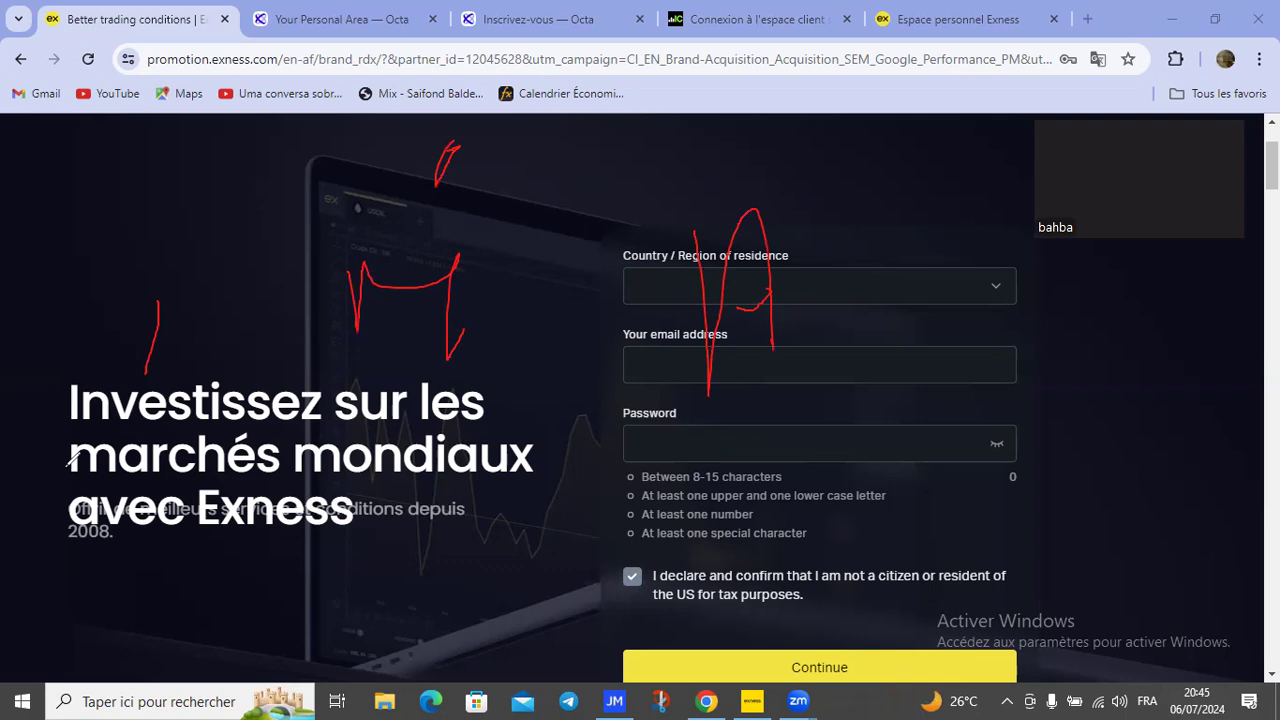
{"action": "key", "text": "Escape"}
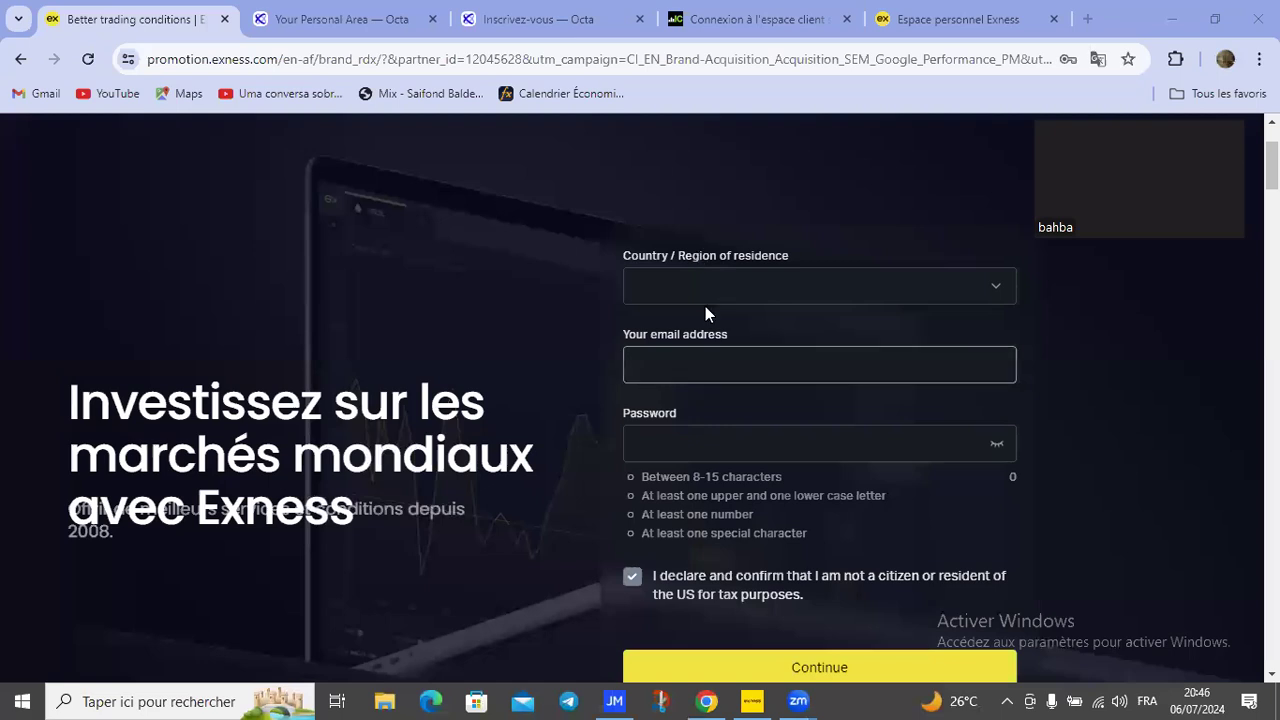
{"action": "scroll", "coordinate": [640, 400], "scroll_direction": "down", "scroll_amount": 2}
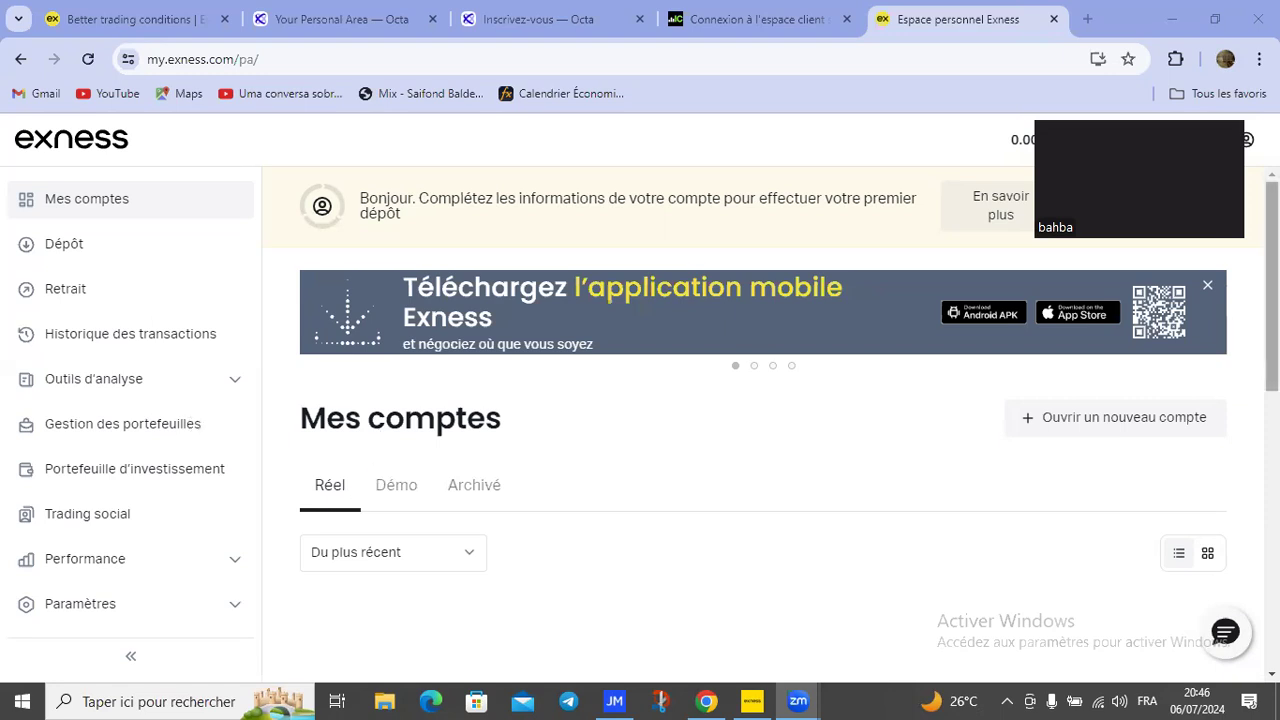
Step: Archive the 500 USD MT4 Standard account from the Démo accounts list
{"action": "scroll", "coordinate": [360, 414], "scroll_direction": "down", "scroll_amount": 1}
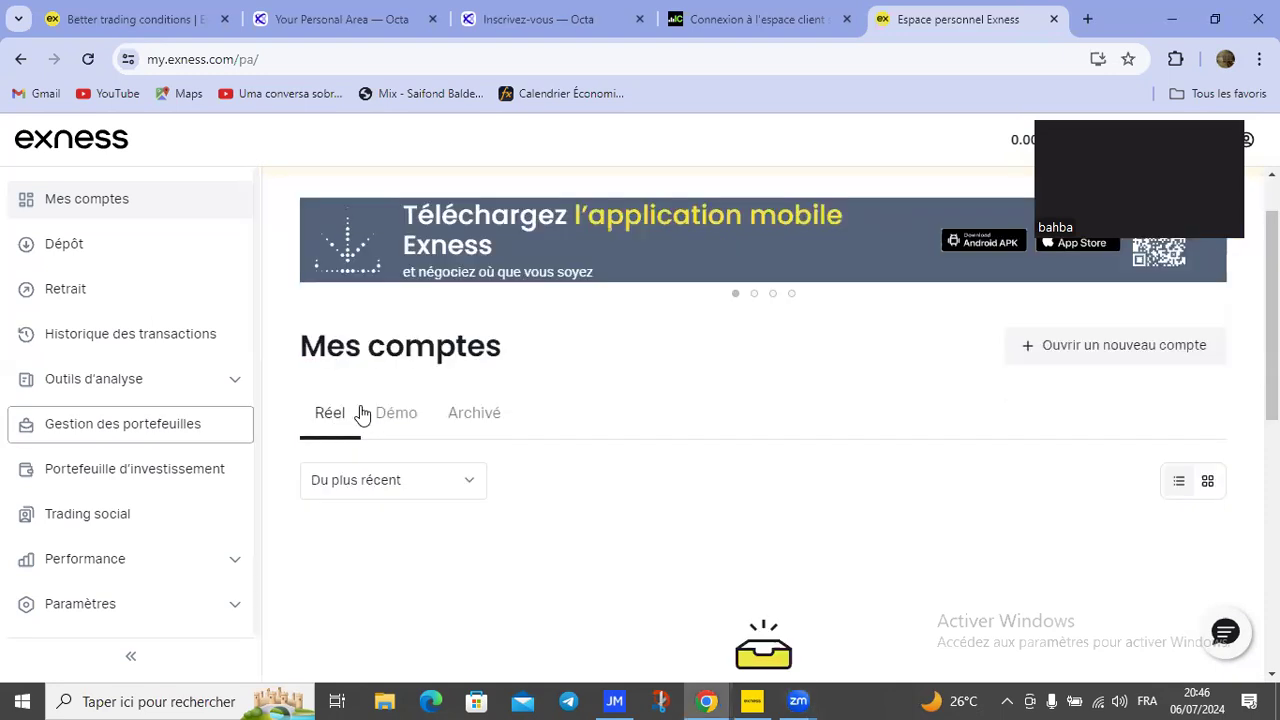
{"action": "left_click", "coordinate": [345, 419]}
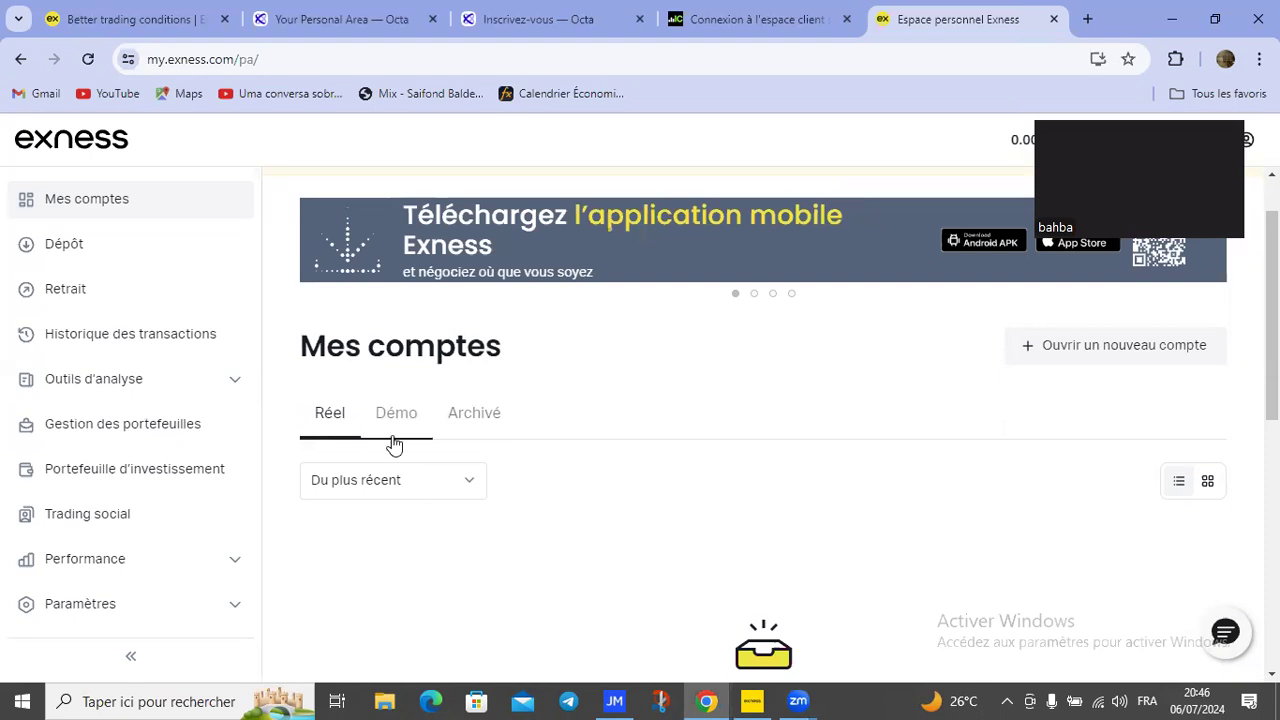
{"action": "left_click", "coordinate": [377, 428]}
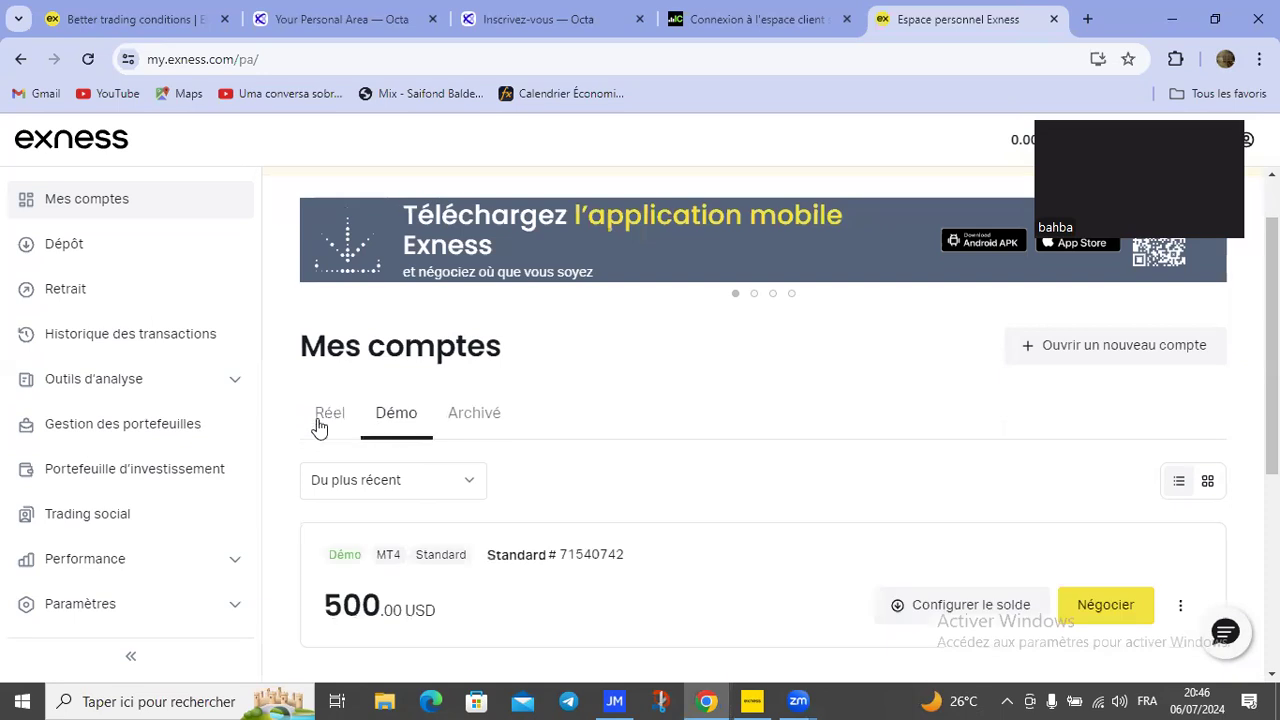
{"action": "left_click", "coordinate": [355, 403]}
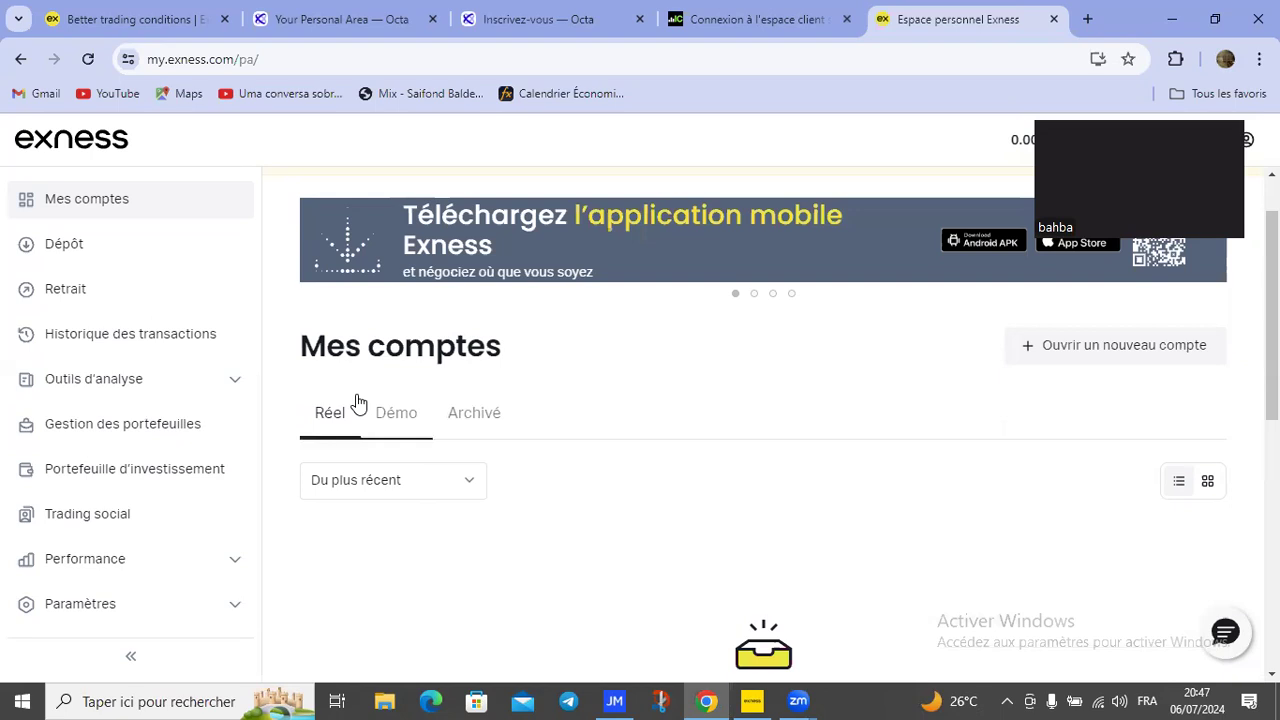
{"action": "left_click", "coordinate": [360, 403]}
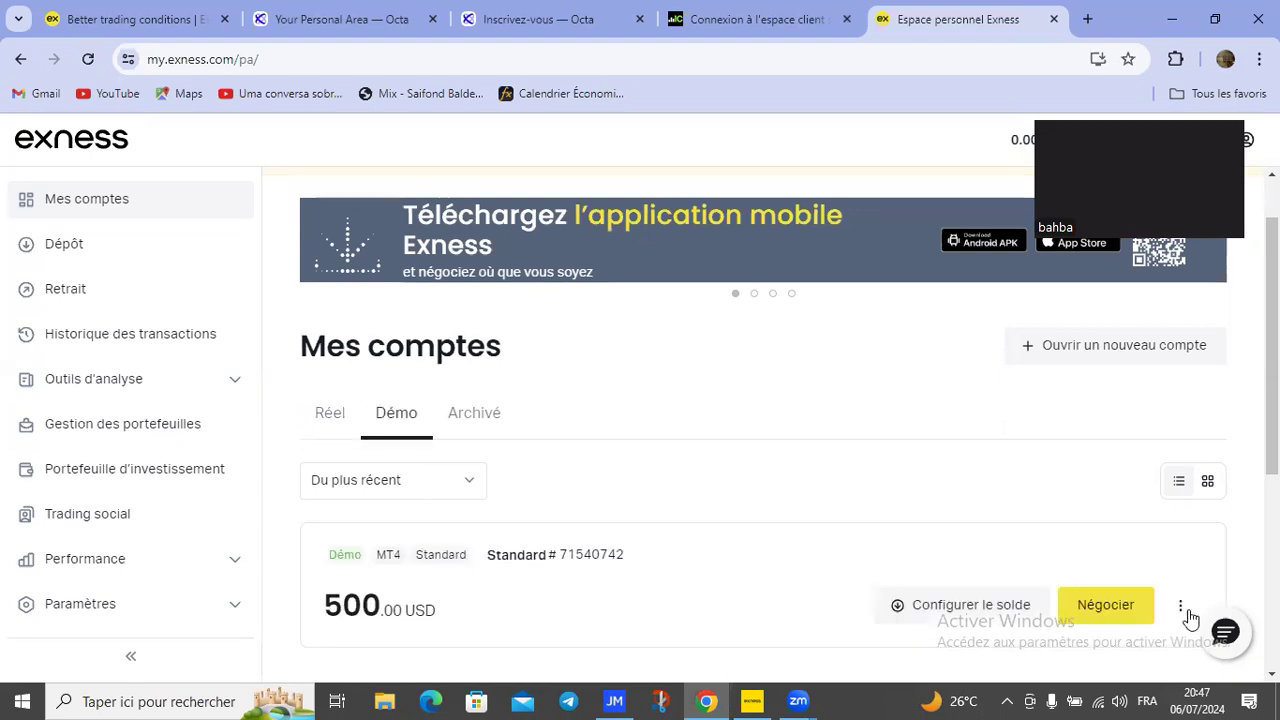
{"action": "left_click", "coordinate": [1172, 602]}
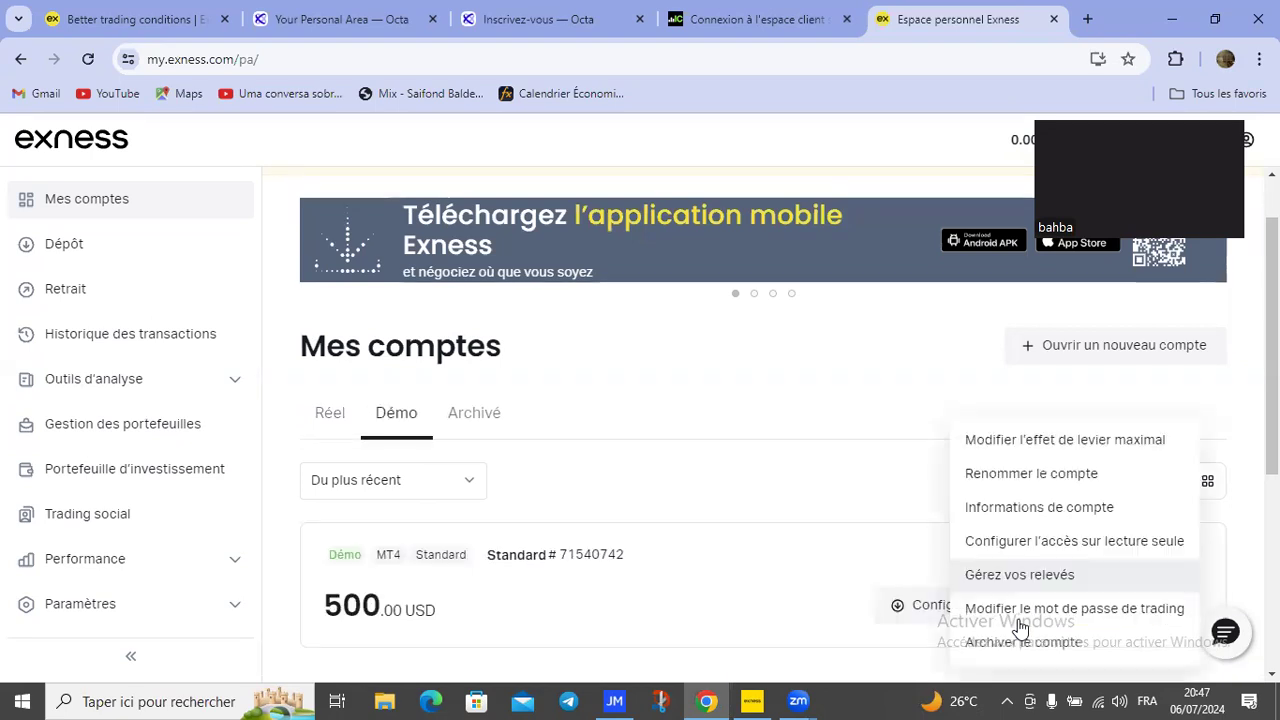
{"action": "left_click", "coordinate": [1020, 645]}
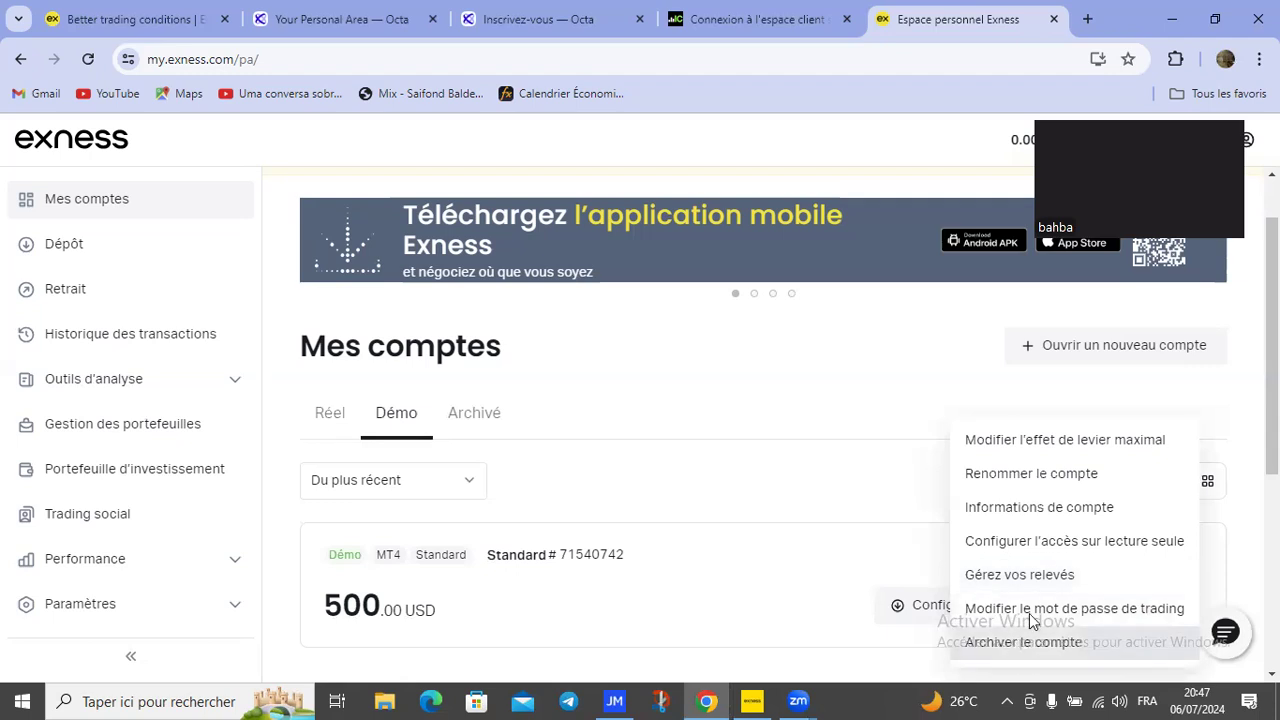
Step: Return to the Réel accounts list and start opening a new trading account
{"action": "left_click", "coordinate": [351, 429]}
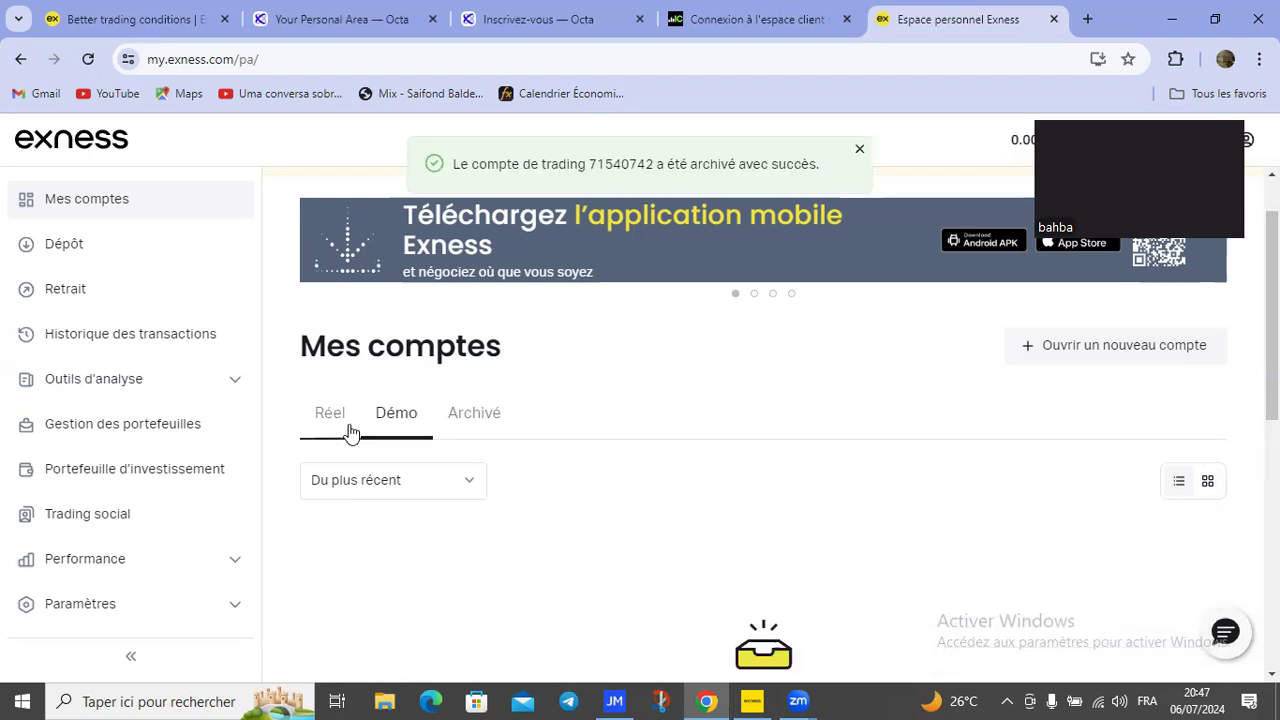
{"action": "scroll", "coordinate": [763, 420], "scroll_direction": "down", "scroll_amount": 1}
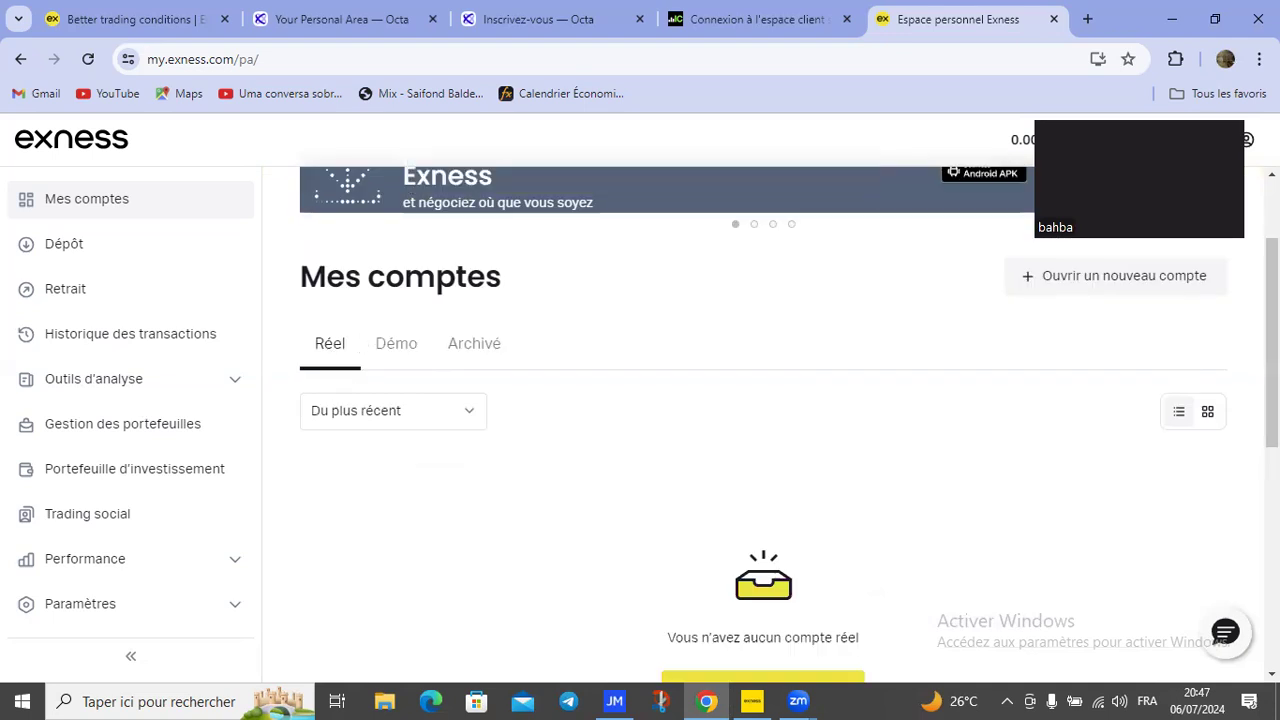
{"action": "scroll", "coordinate": [675, 606], "scroll_direction": "down", "scroll_amount": 1}
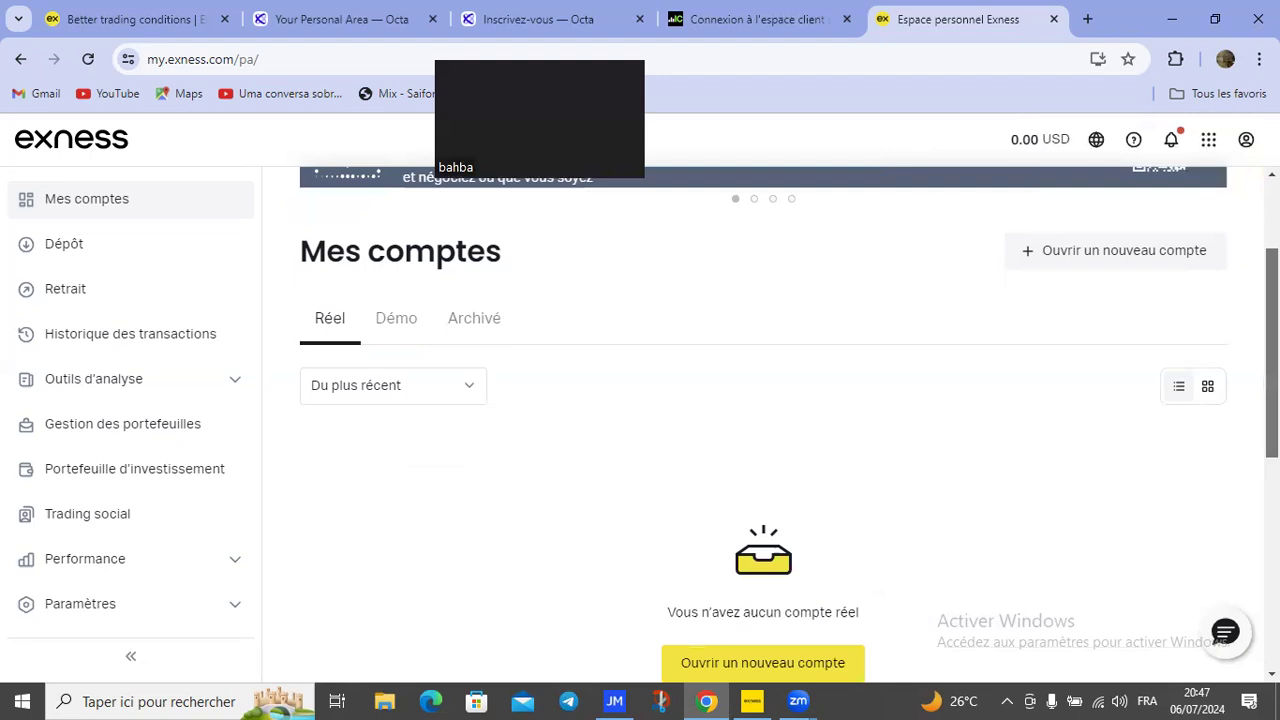
{"action": "scroll", "coordinate": [763, 420], "scroll_direction": "up", "scroll_amount": 2}
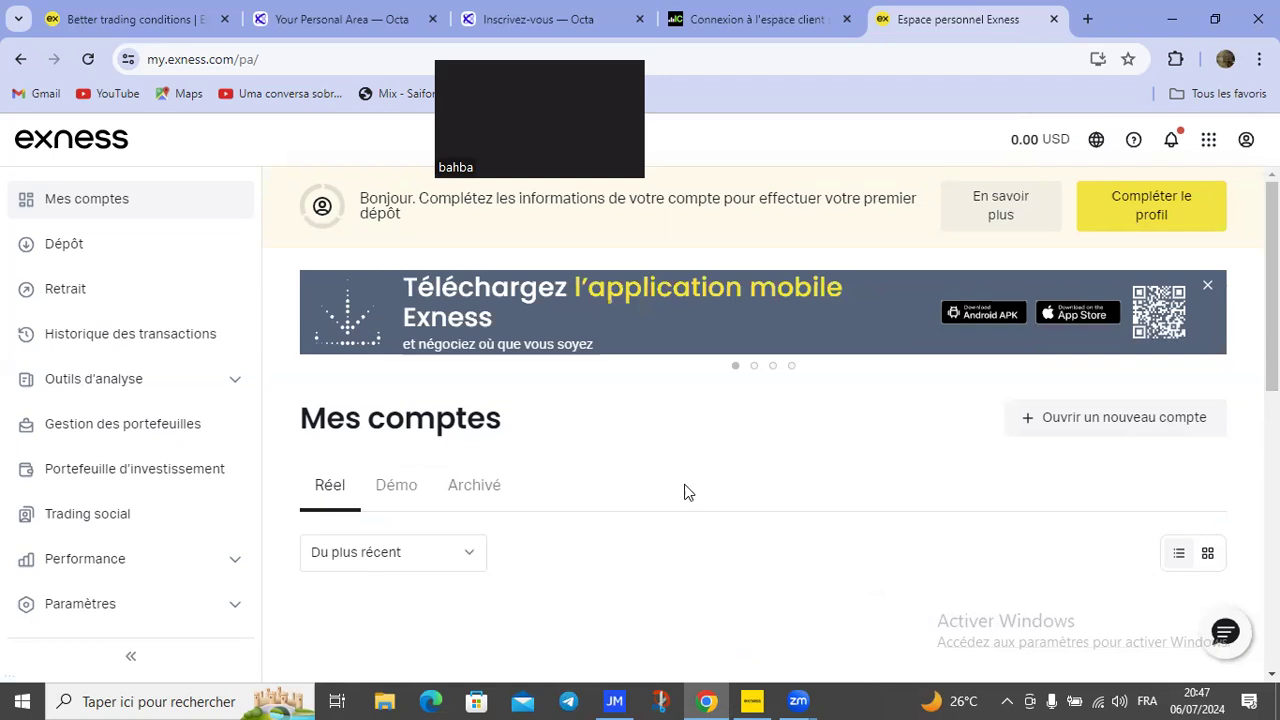
{"action": "left_click", "coordinate": [1172, 432]}
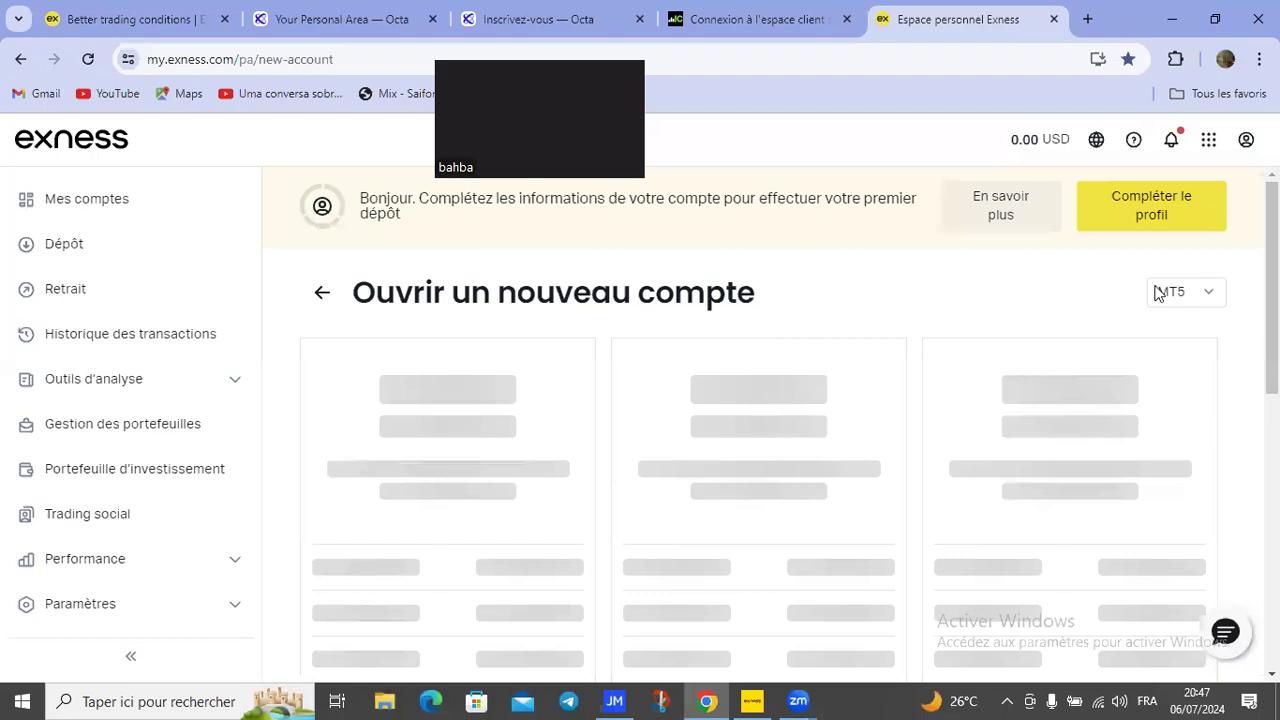
Step: Change the new-account platform from MT5 to MT4 to see its account types
{"action": "left_click_drag", "start_coordinate": [1200, 264], "coordinate": [1205, 291]}
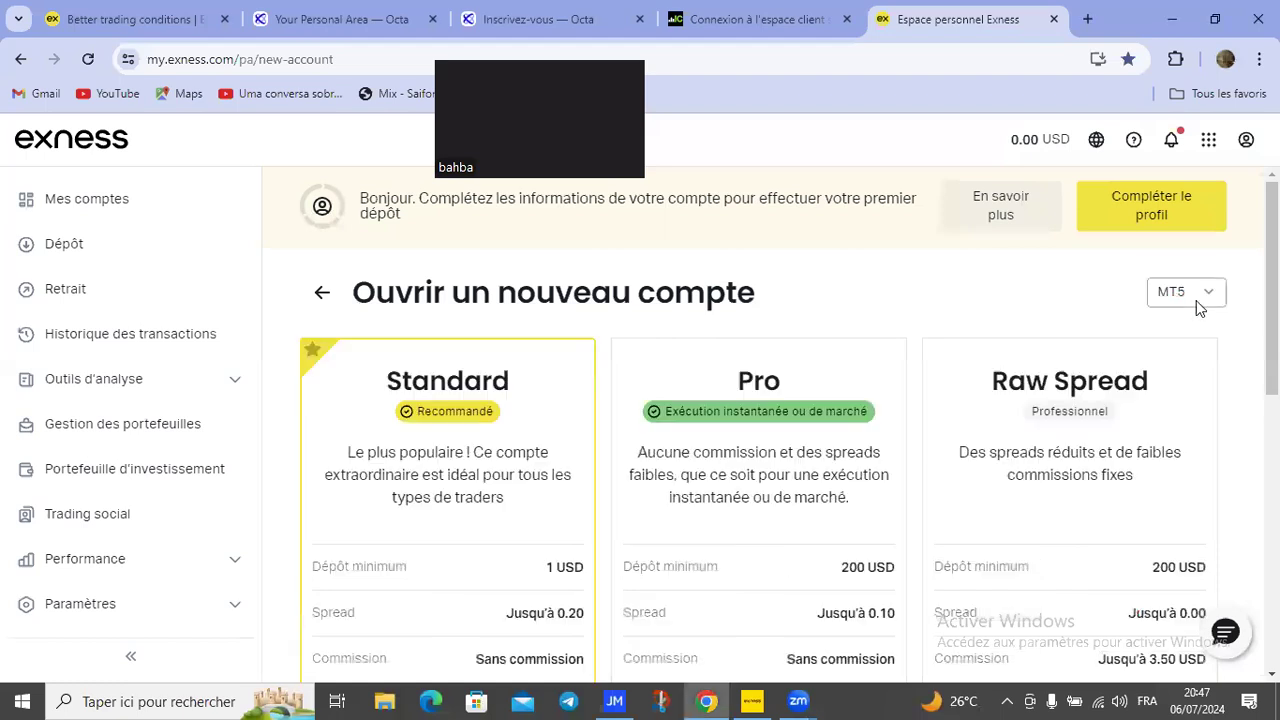
{"action": "left_click", "coordinate": [1200, 300]}
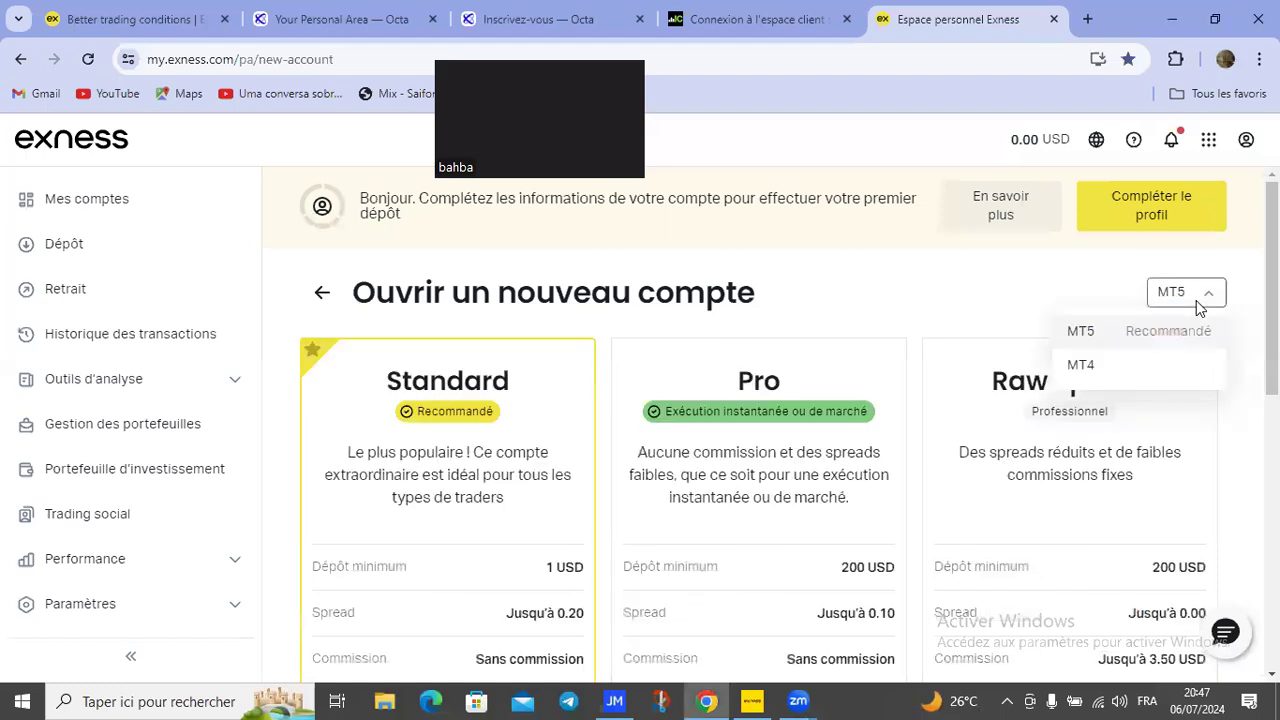
{"action": "key", "text": "Down"}
{"action": "key", "text": "Return"}
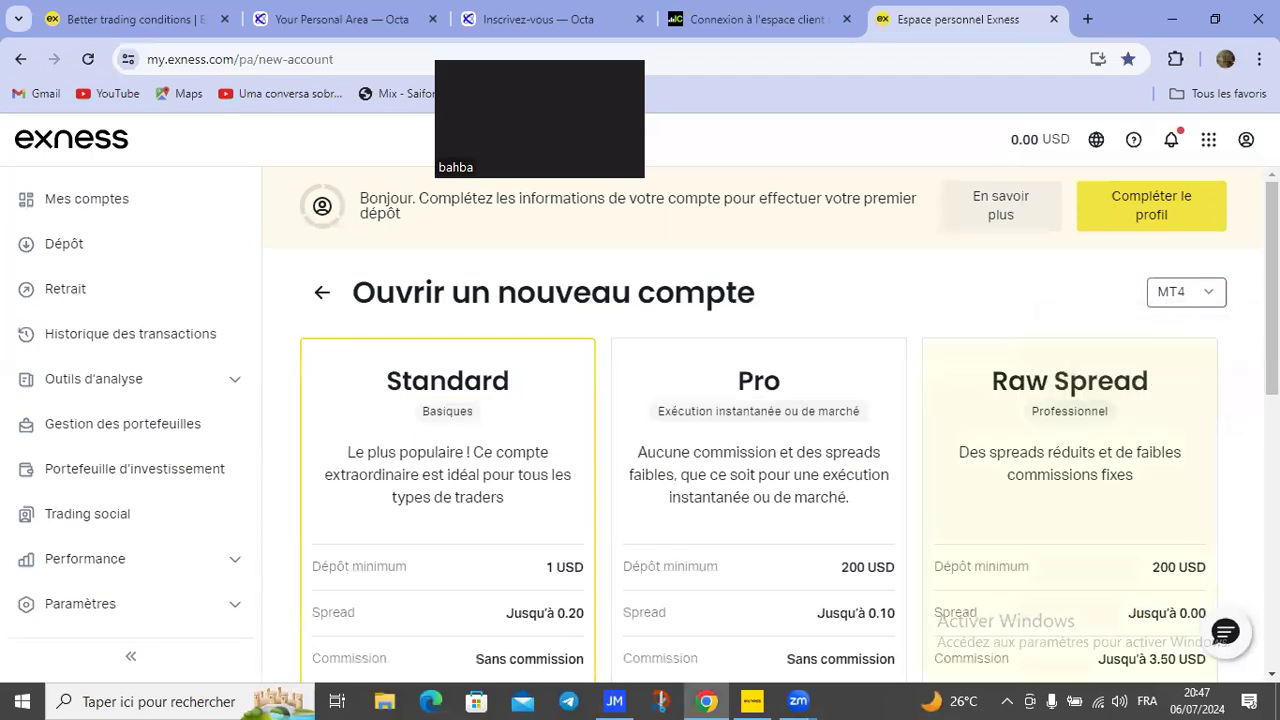
{"action": "scroll", "coordinate": [372, 428], "scroll_direction": "down", "scroll_amount": 1}
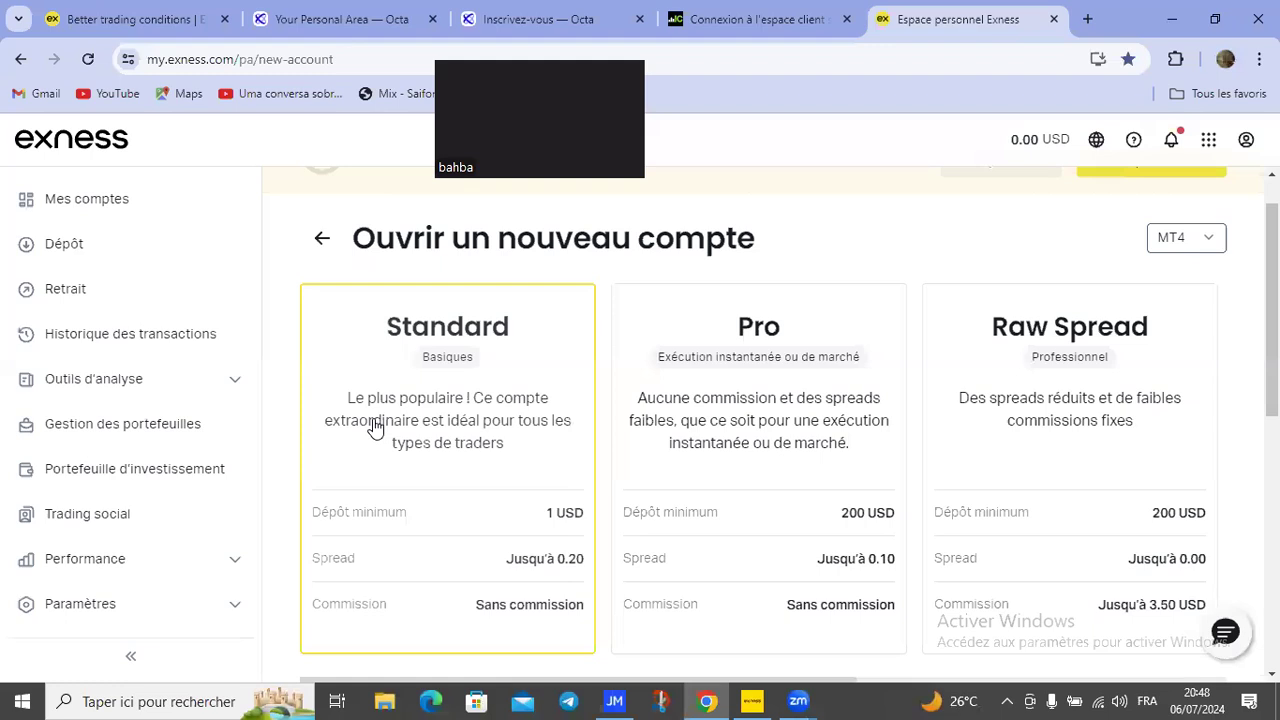
Step: Circle the Standard, Pro and Raw Spread cards and their 200 USD minimum deposits in red
{"action": "left_click_drag", "start_coordinate": [435, 453], "coordinate": [440, 455]}
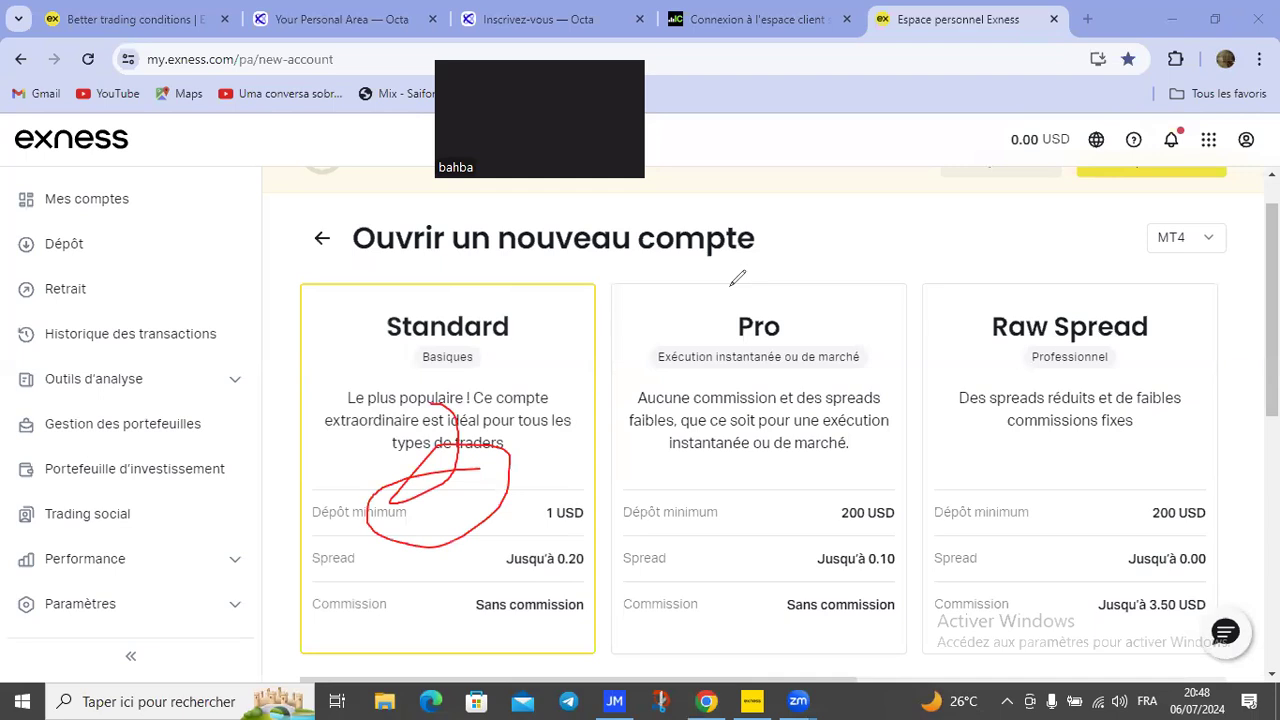
{"action": "left_click_drag", "start_coordinate": [731, 284], "coordinate": [745, 292]}
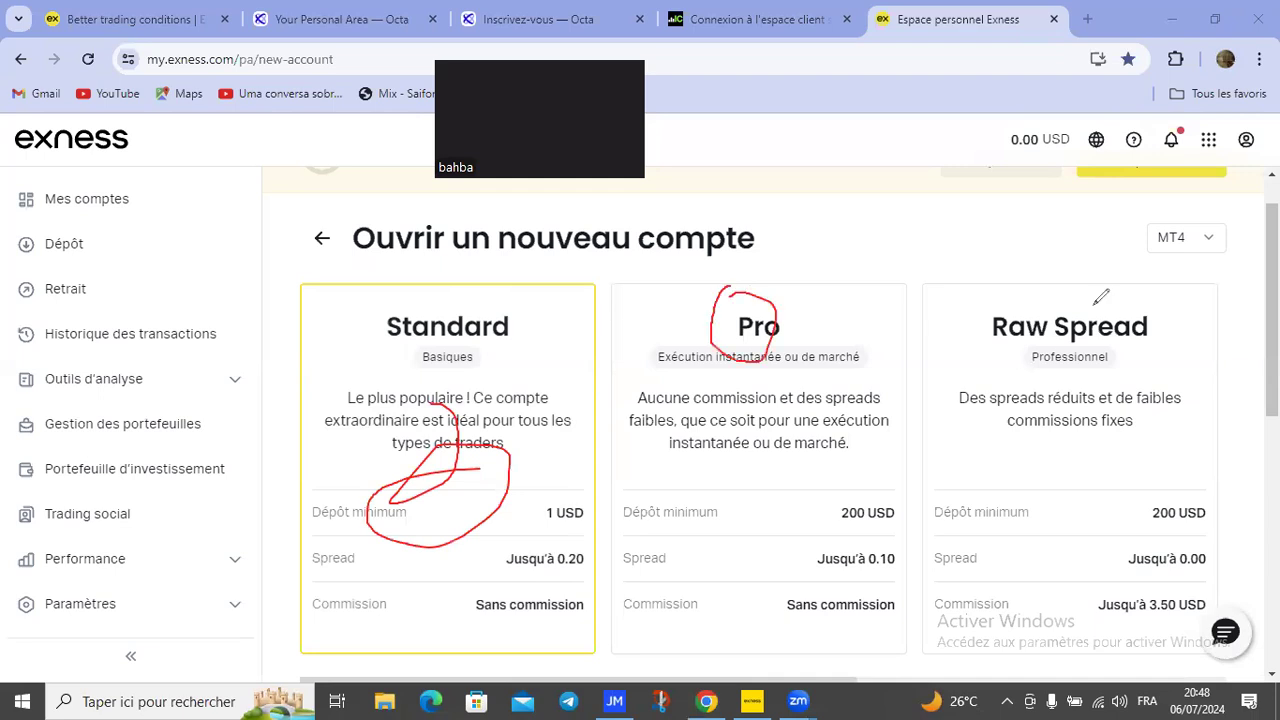
{"action": "left_click_drag", "start_coordinate": [1095, 303], "coordinate": [1063, 305]}
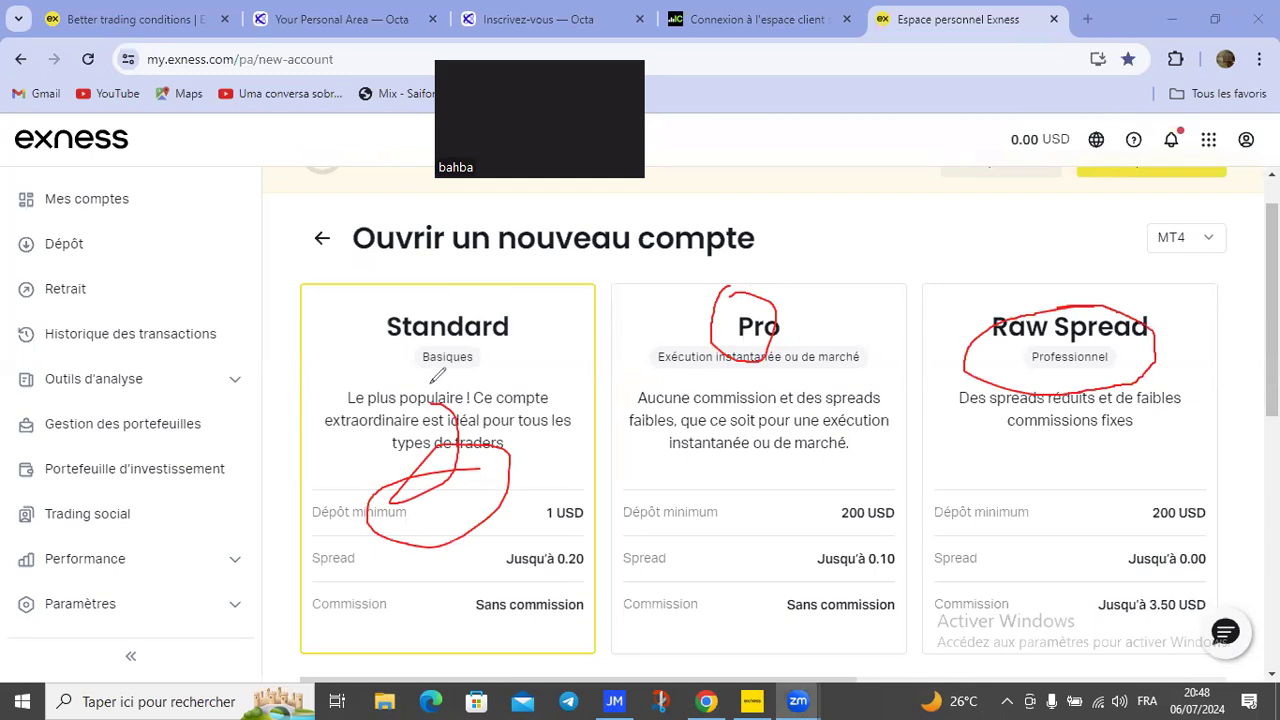
{"action": "mouse_move", "coordinate": [417, 265]}
{"action": "left_mouse_down"}
{"action": "mouse_move", "coordinate": [545, 346]}
{"action": "mouse_move", "coordinate": [452, 292]}
{"action": "left_mouse_up"}
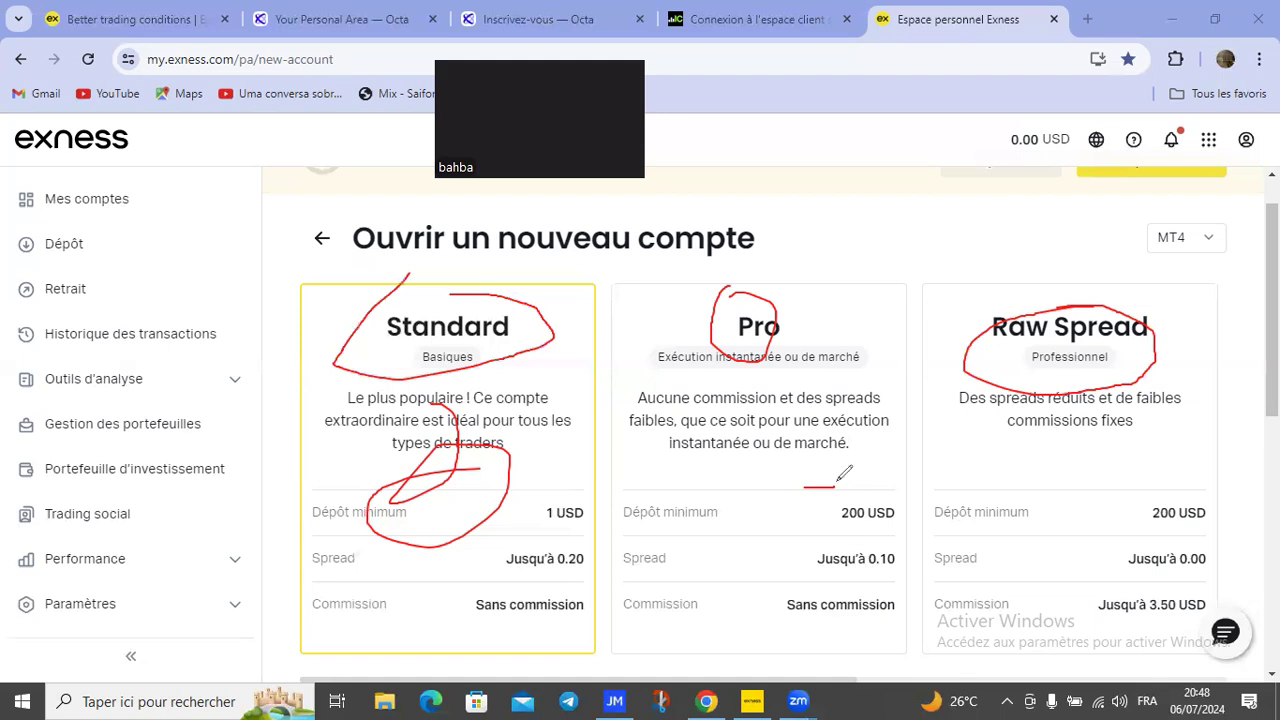
{"action": "left_click_drag", "start_coordinate": [835, 487], "coordinate": [810, 478]}
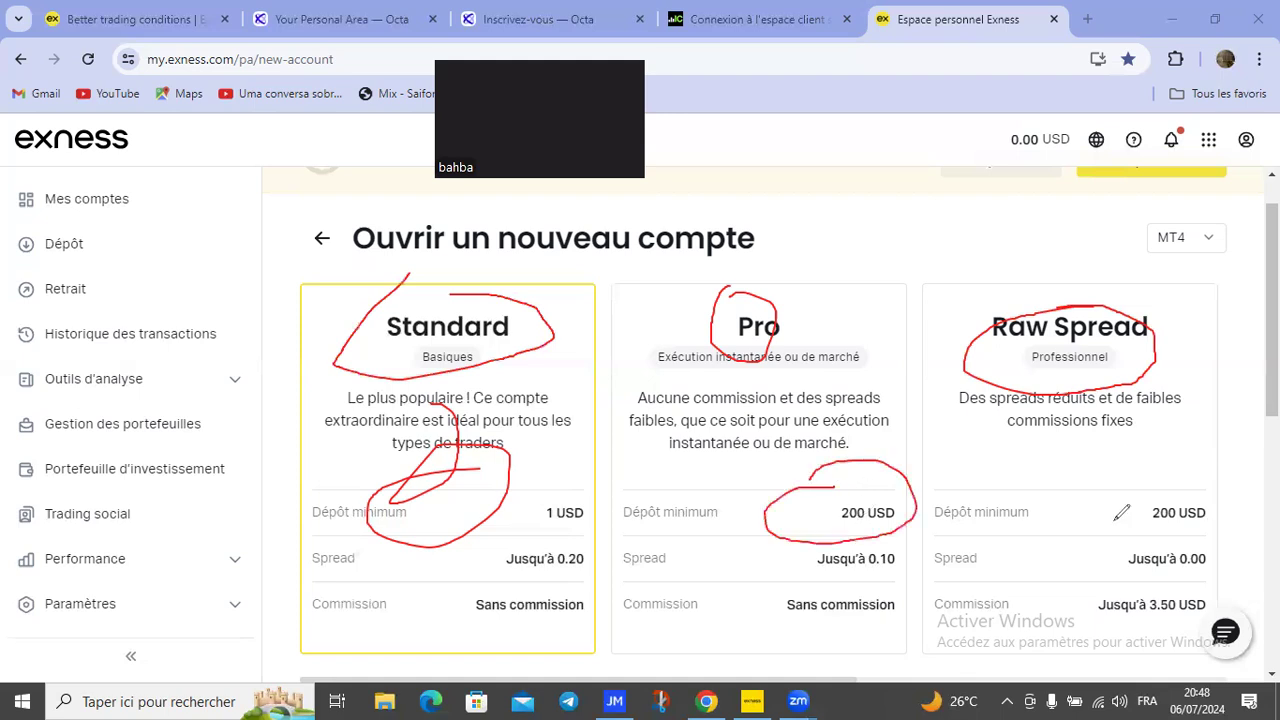
{"action": "left_click_drag", "start_coordinate": [1172, 468], "coordinate": [1134, 494]}
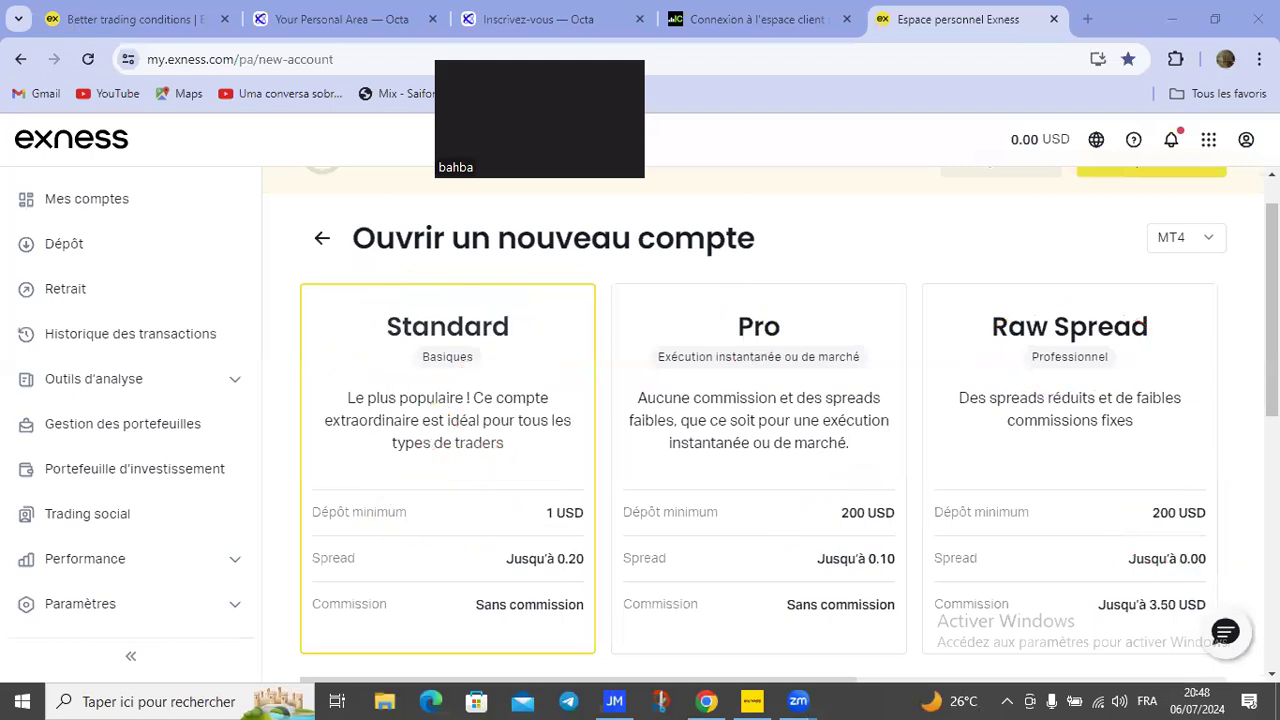
Step: Continue with the Standard account type
{"action": "left_click_drag", "start_coordinate": [1272, 310], "coordinate": [1272, 310]}
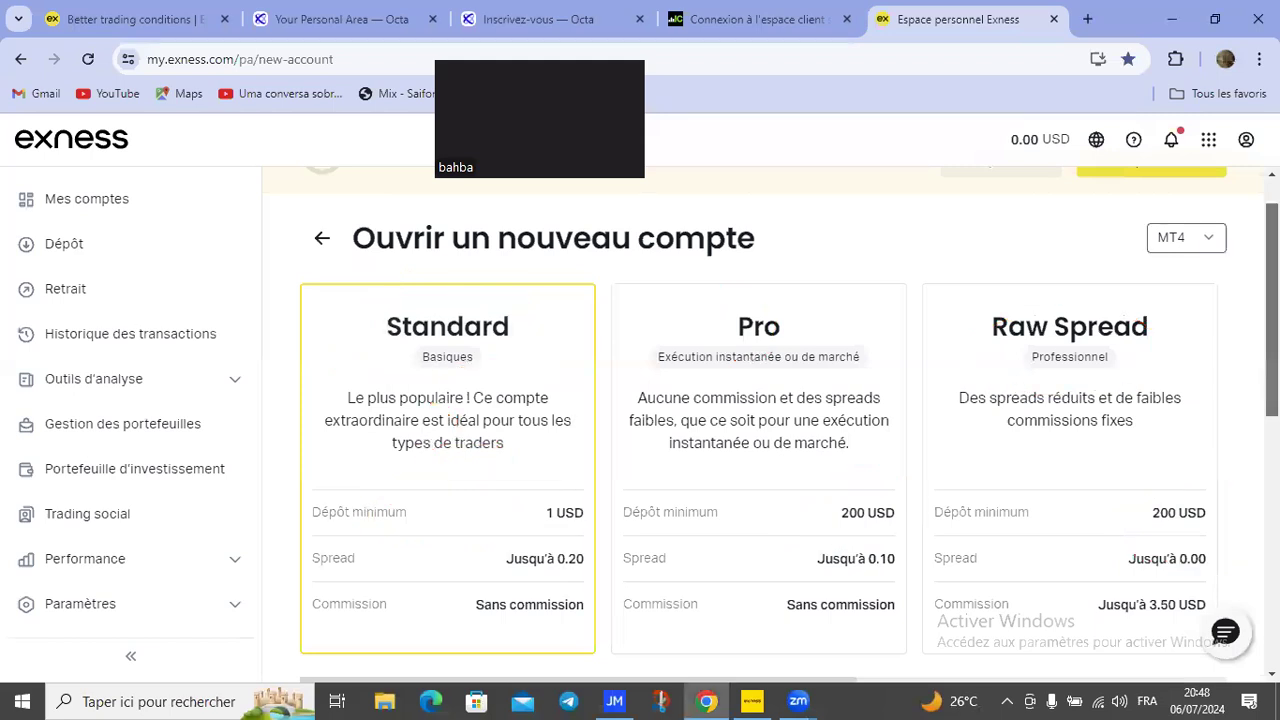
{"action": "scroll", "coordinate": [490, 510], "scroll_direction": "down", "scroll_amount": 2}
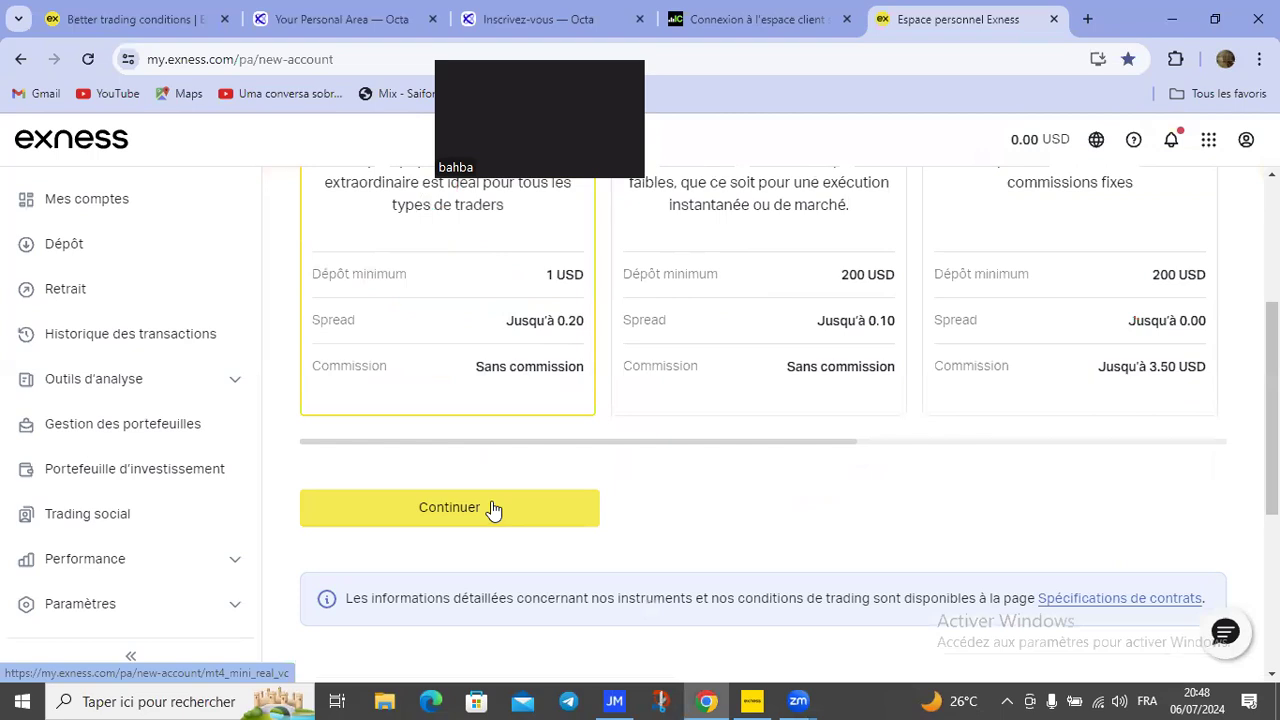
{"action": "left_click", "coordinate": [500, 505]}
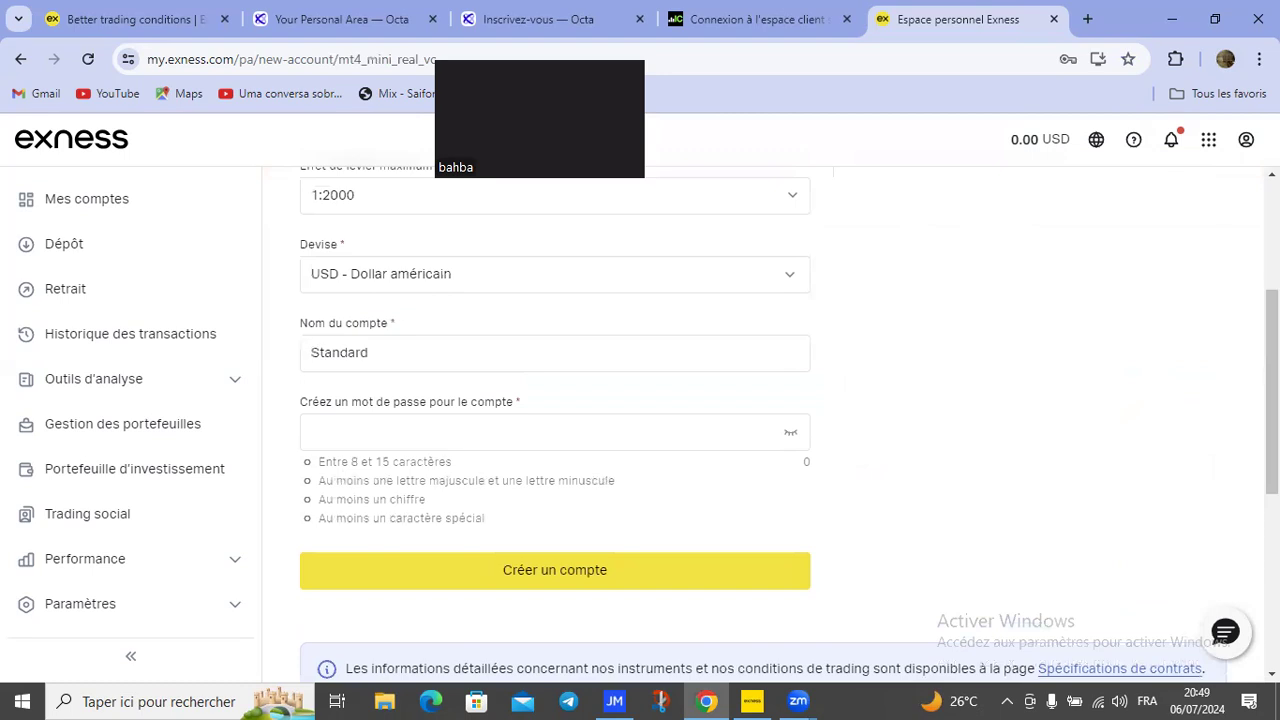
Step: Switch the Standard account setup form to the Démo option
{"action": "scroll", "coordinate": [765, 420], "scroll_direction": "up", "scroll_amount": 1}
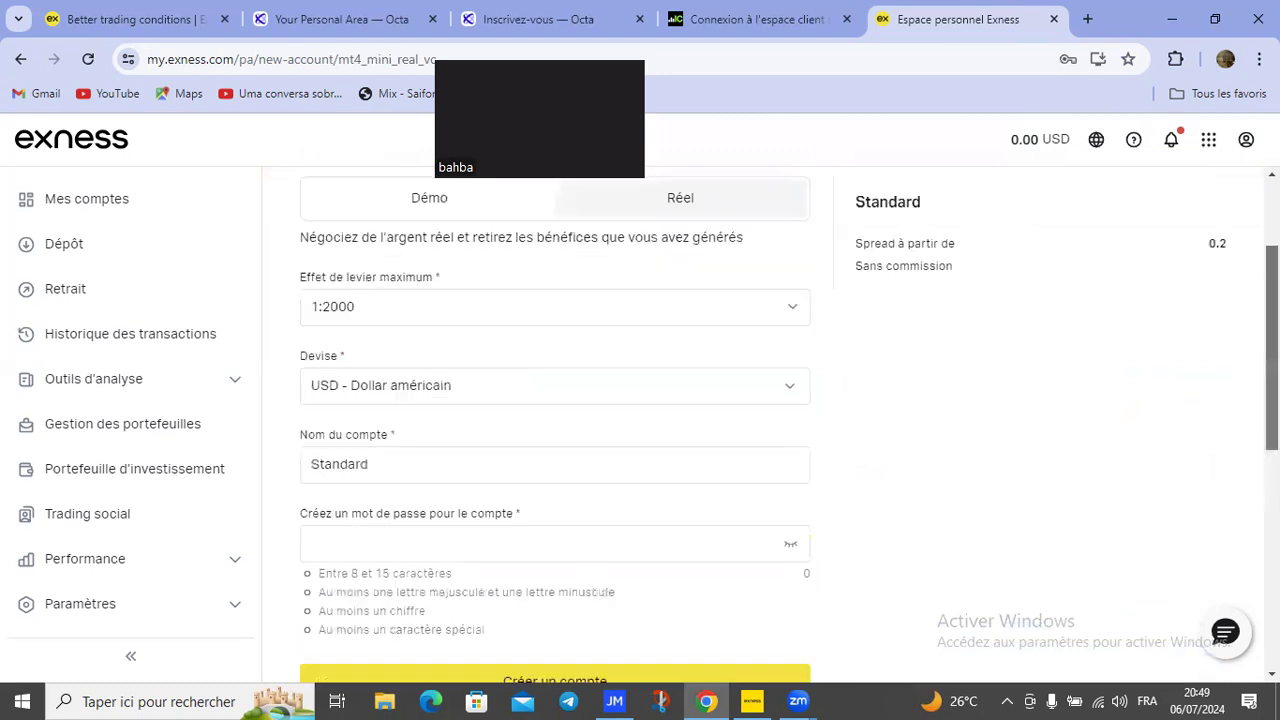
{"action": "scroll", "coordinate": [429, 317], "scroll_direction": "up", "scroll_amount": 1}
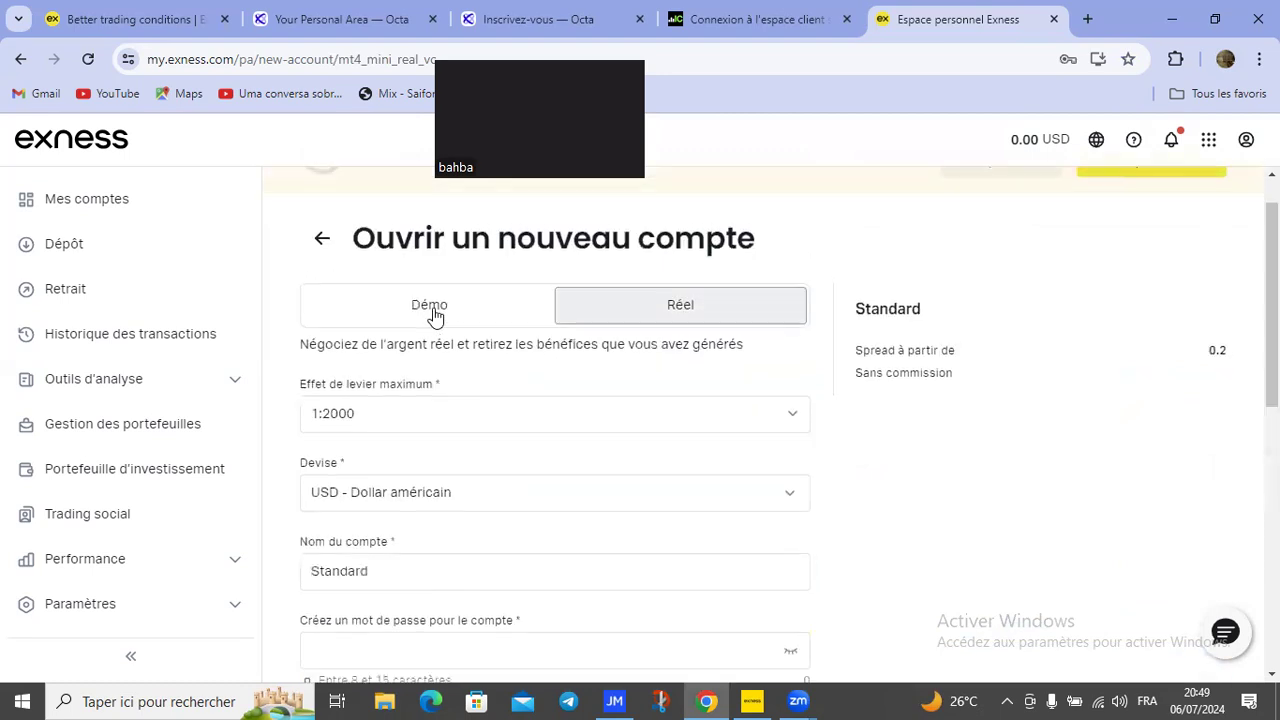
{"action": "left_click", "coordinate": [440, 318]}
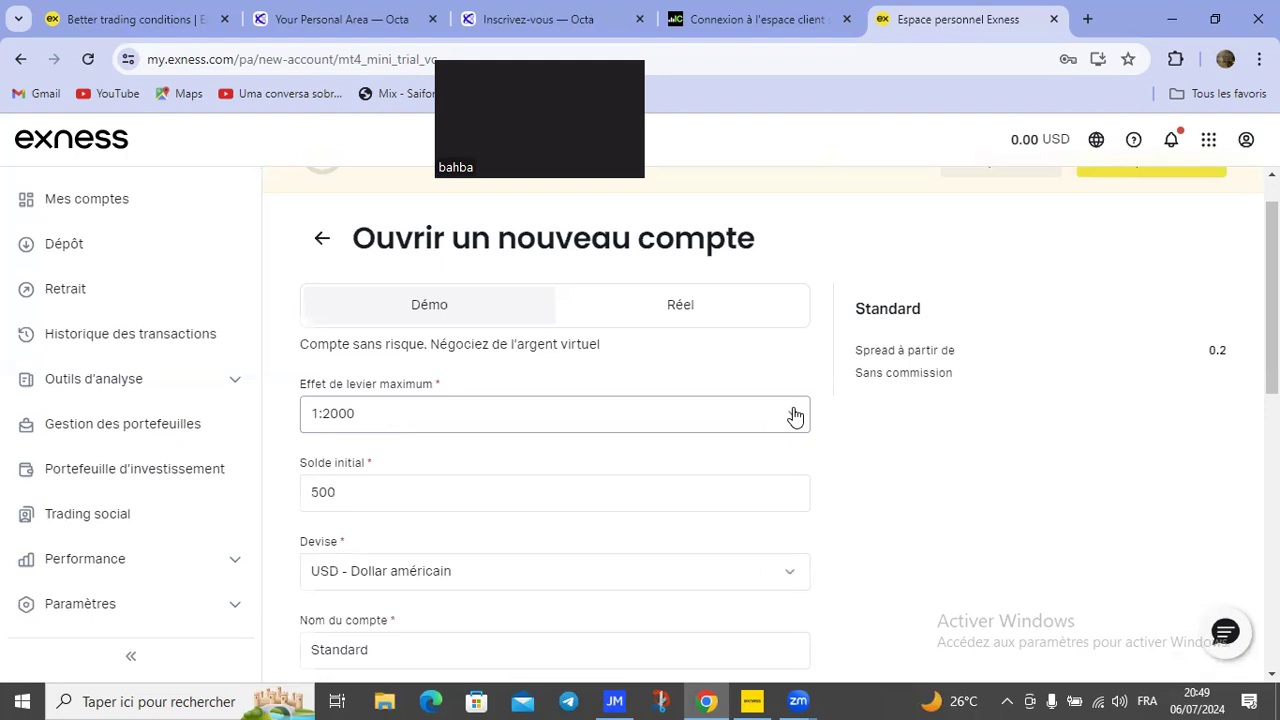
Step: Choose 1:500 as the demo Standard account's maximum leverage
{"action": "left_click", "coordinate": [541, 426]}
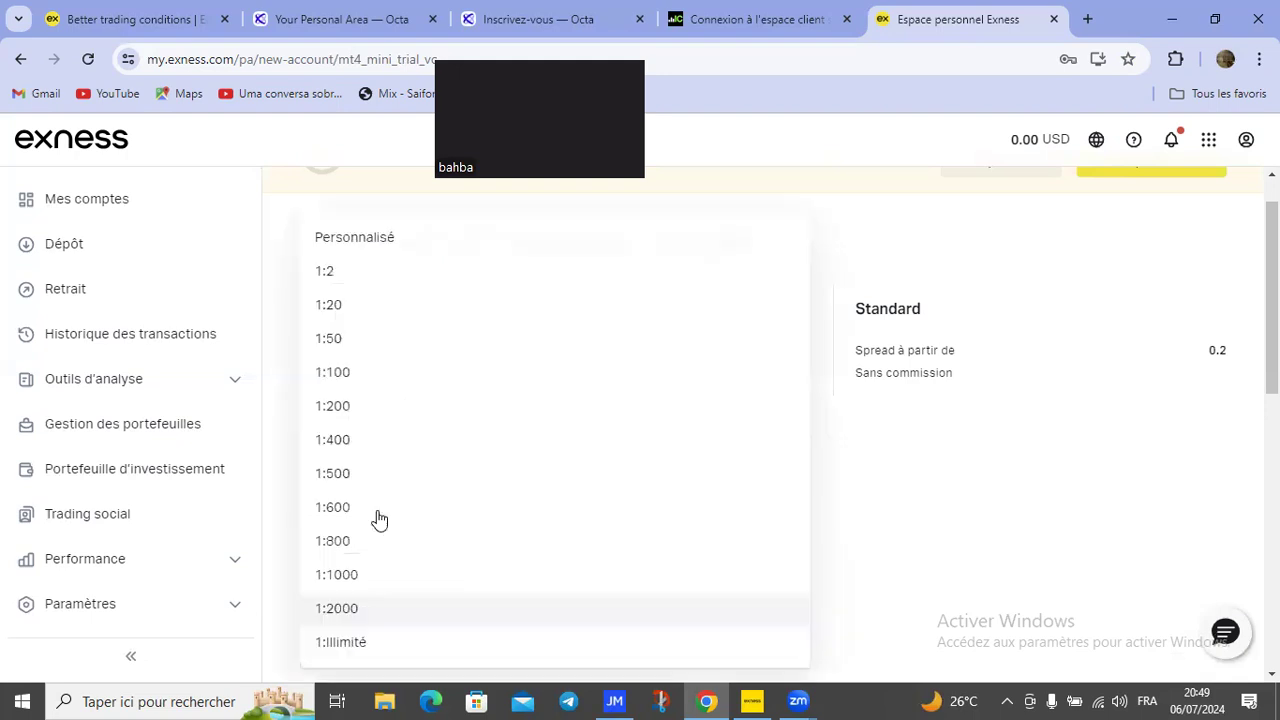
{"action": "left_click", "coordinate": [409, 471]}
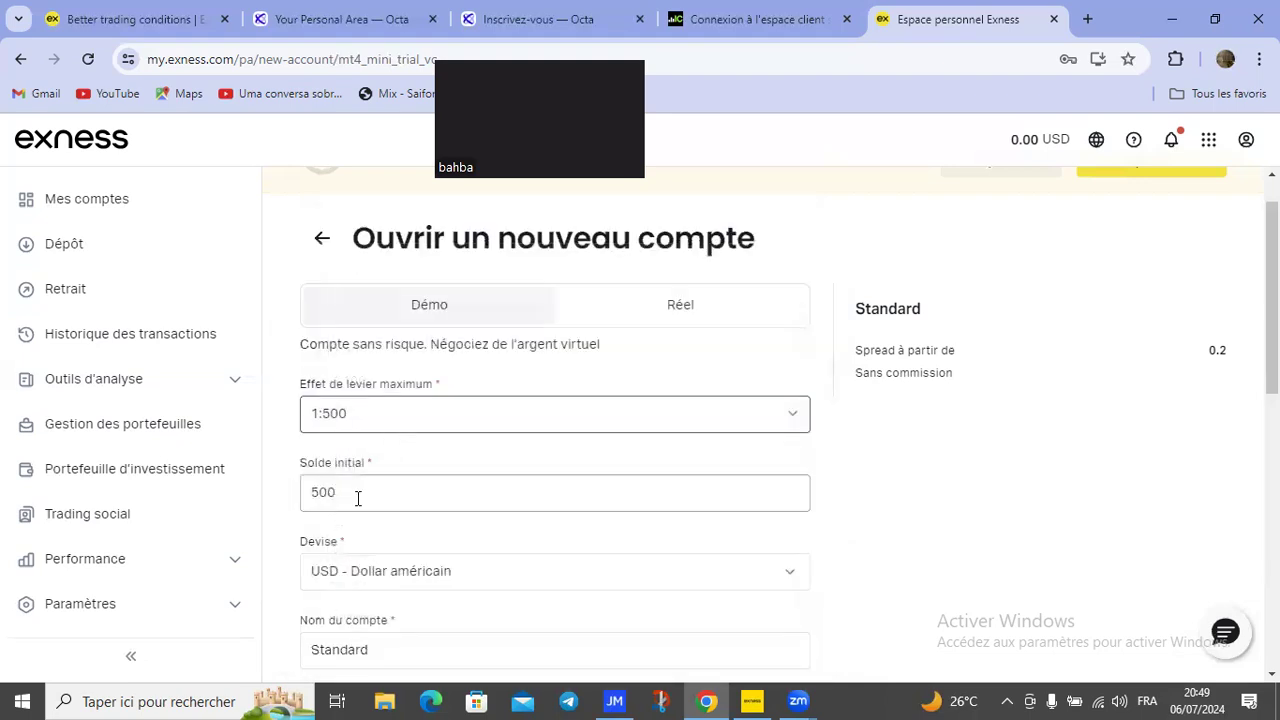
{"action": "left_click", "coordinate": [360, 497]}
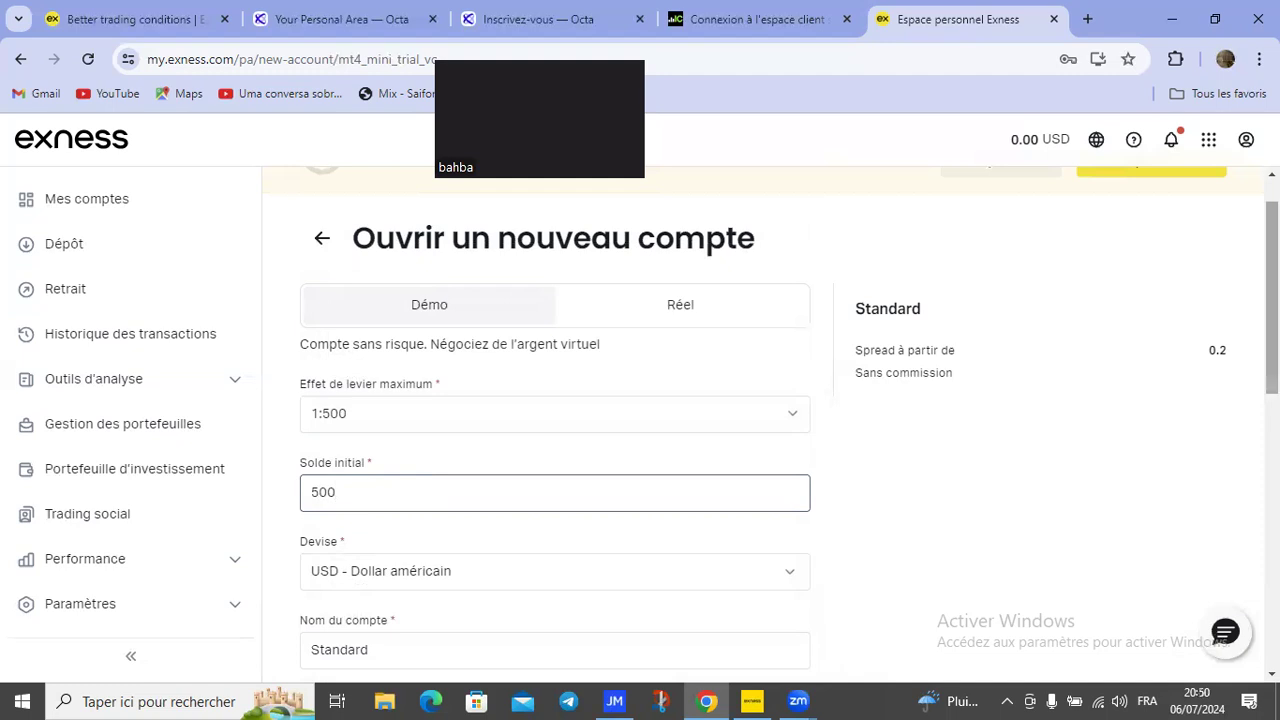
{"action": "scroll", "coordinate": [521, 437], "scroll_direction": "down", "scroll_amount": 1}
{"action": "scroll", "coordinate": [519, 435], "scroll_direction": "down", "scroll_amount": 1}
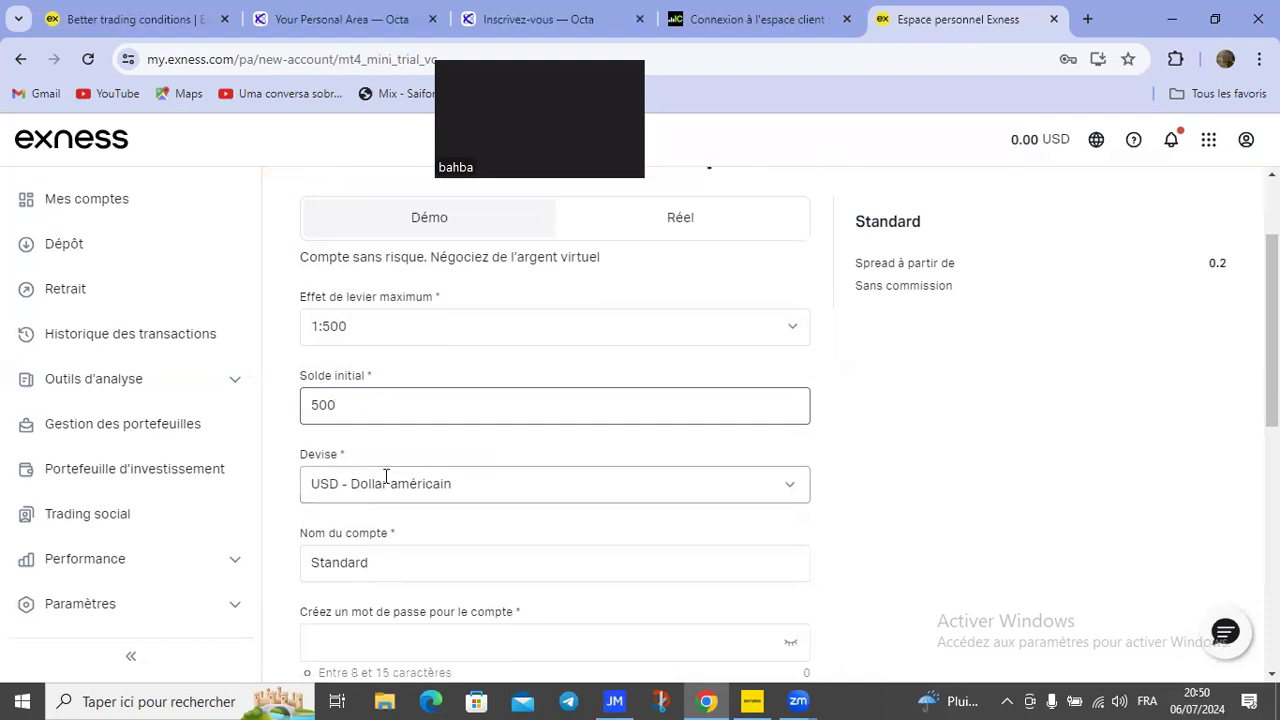
{"action": "left_click", "coordinate": [790, 488]}
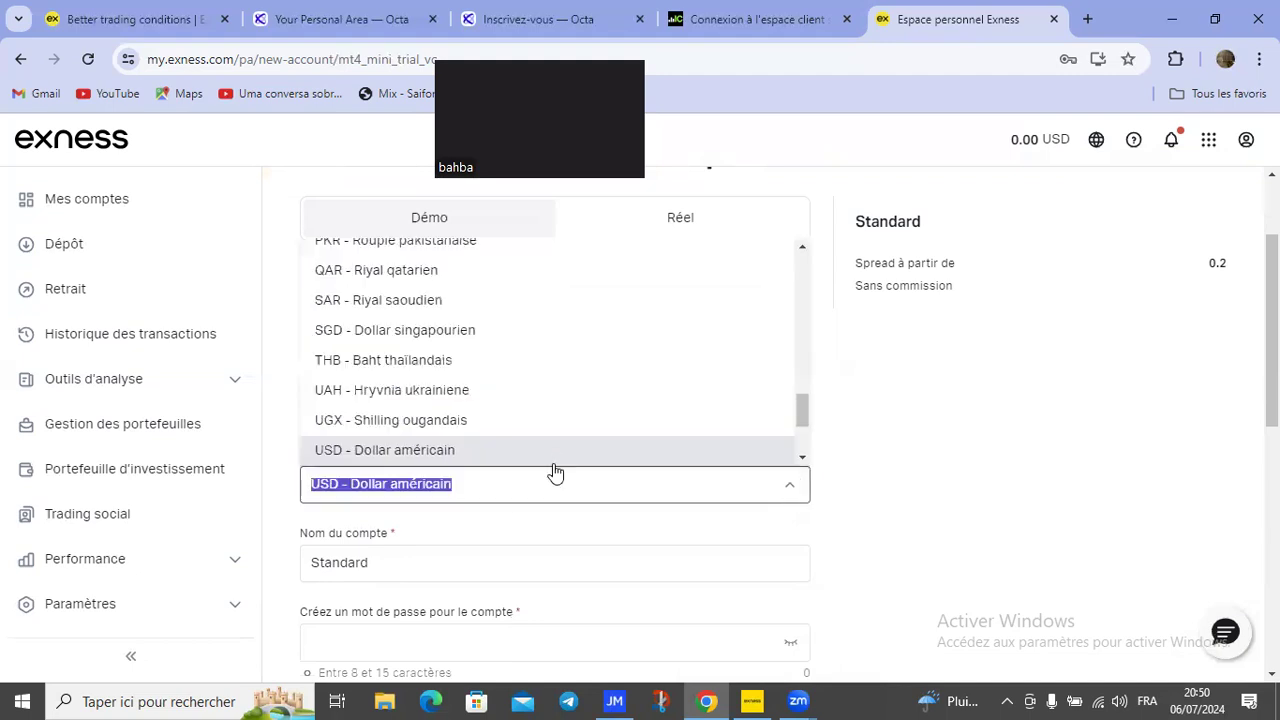
Step: Pick XOF - Franc CFA BCEAO from the currency list
{"action": "mouse_move", "coordinate": [806, 411]}
{"action": "left_mouse_down"}
{"action": "mouse_move", "coordinate": [826, 328]}
{"action": "mouse_move", "coordinate": [821, 280]}
{"action": "mouse_move", "coordinate": [800, 320]}
{"action": "mouse_move", "coordinate": [797, 430]}
{"action": "left_mouse_up"}
{"action": "scroll", "coordinate": [791, 433], "scroll_direction": "down", "scroll_amount": 1}
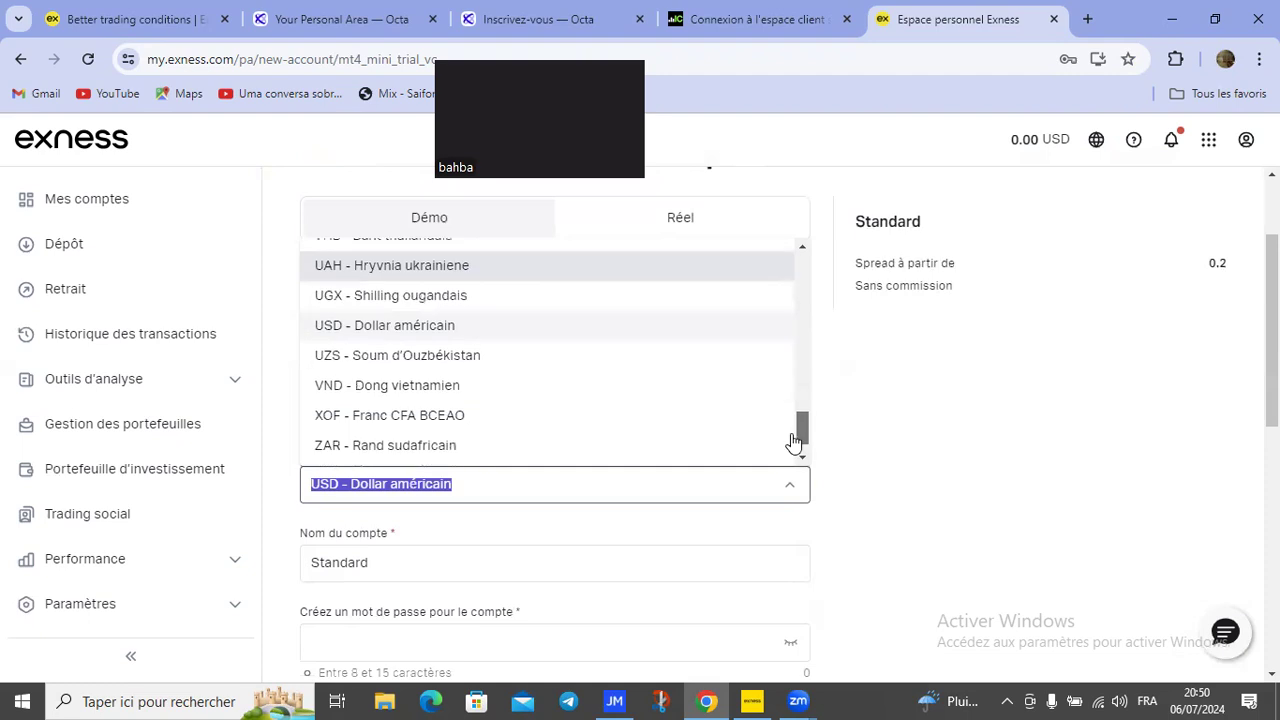
{"action": "scroll", "coordinate": [515, 385], "scroll_direction": "down", "scroll_amount": 1}
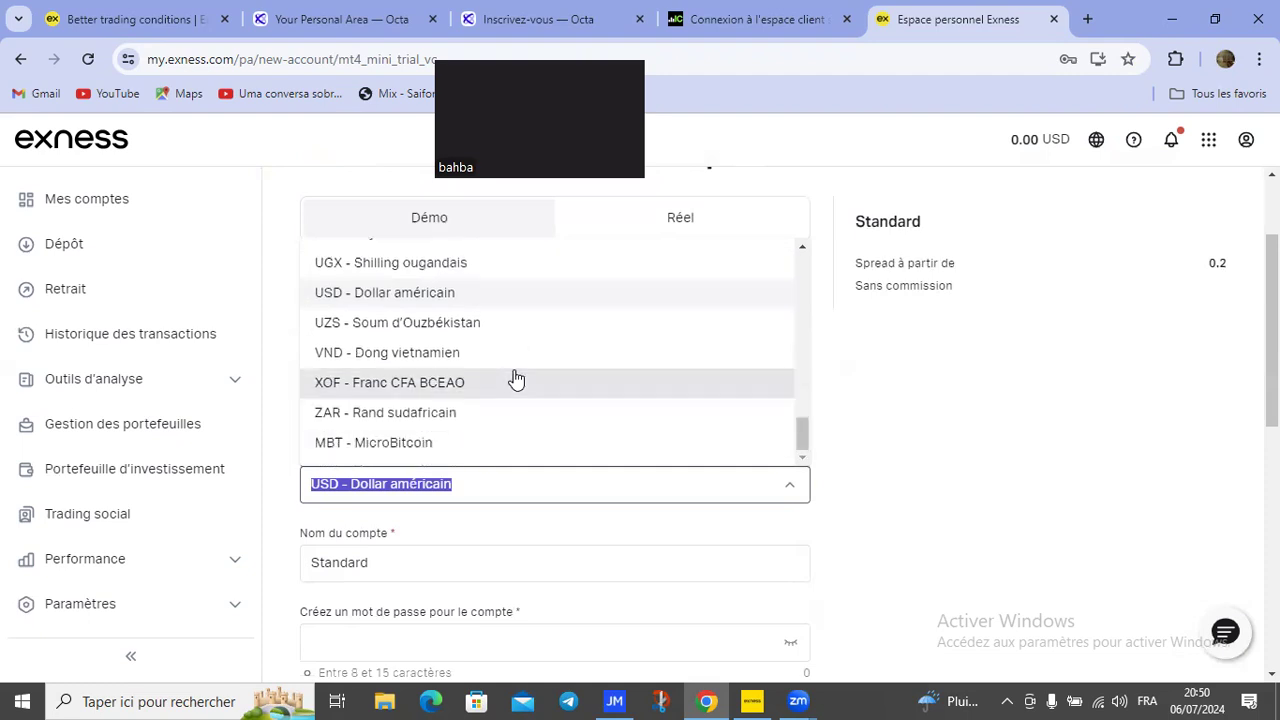
{"action": "left_click", "coordinate": [372, 380]}
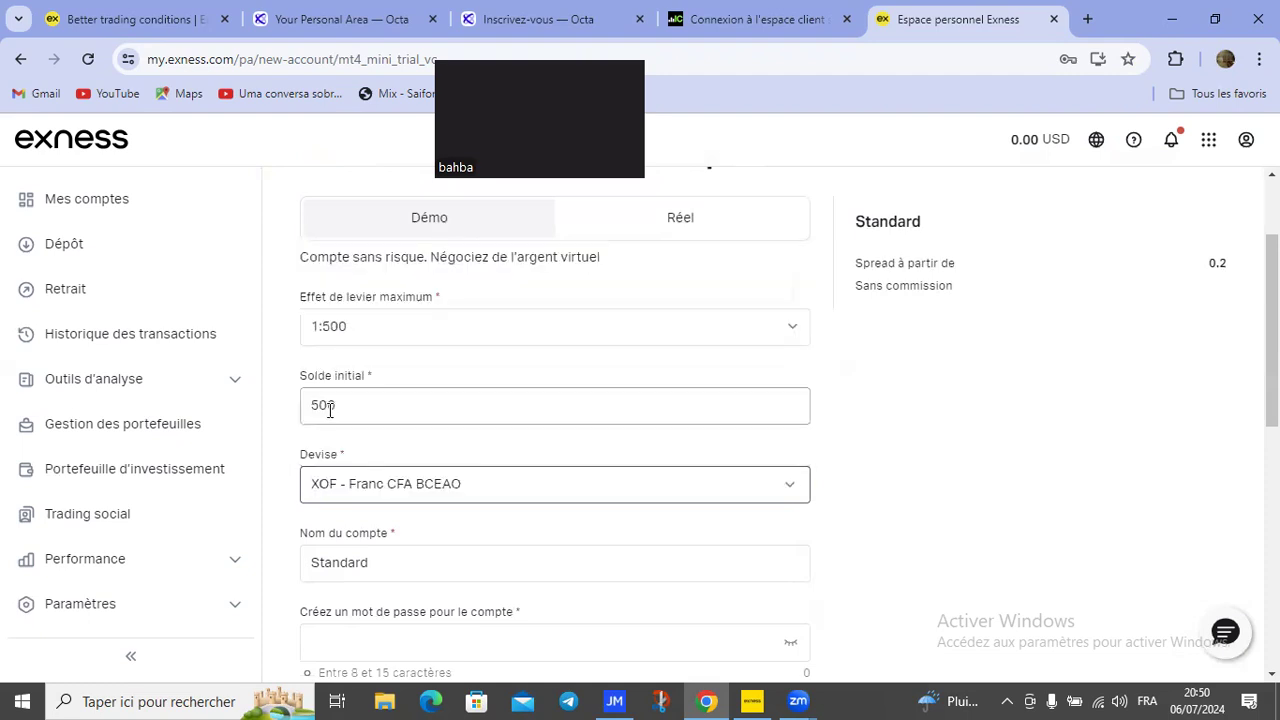
Step: Clear the 500 in the Solde initial field and enter 20000
{"action": "left_click", "coordinate": [367, 419]}
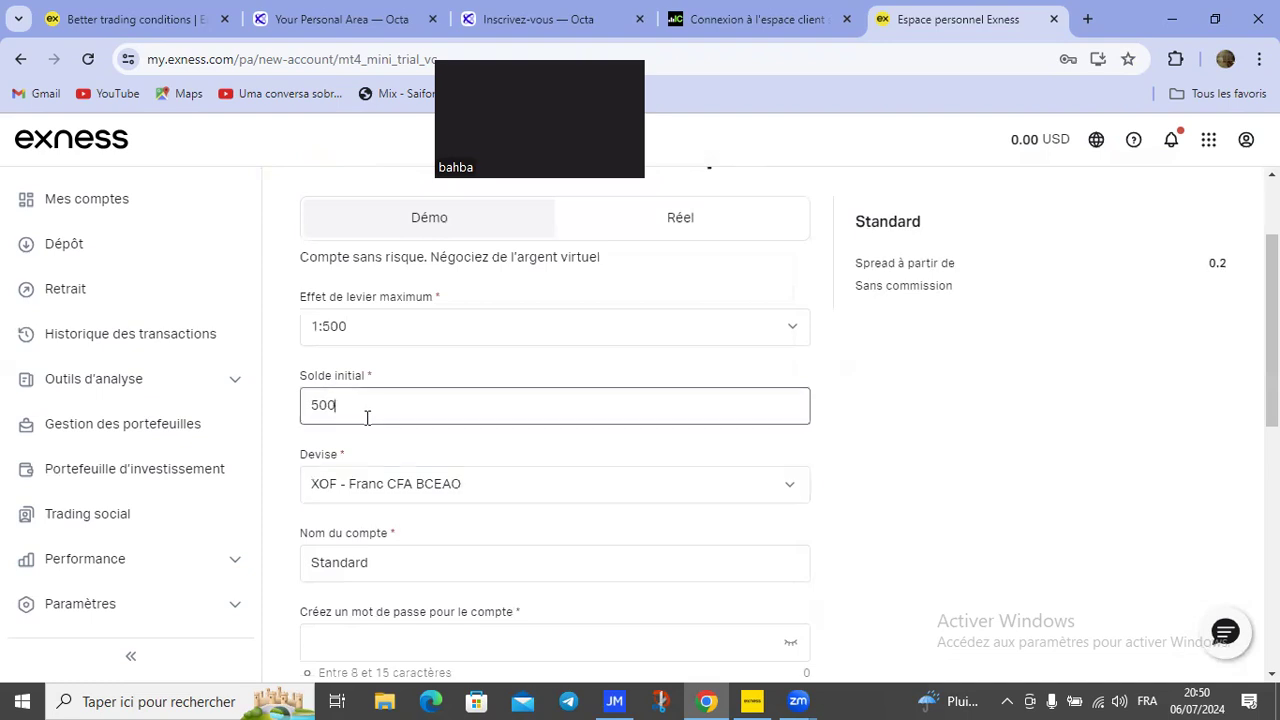
{"action": "key", "text": "BackSpace"}
{"action": "key", "text": "BackSpace"}
{"action": "key", "text": "BackSpace"}
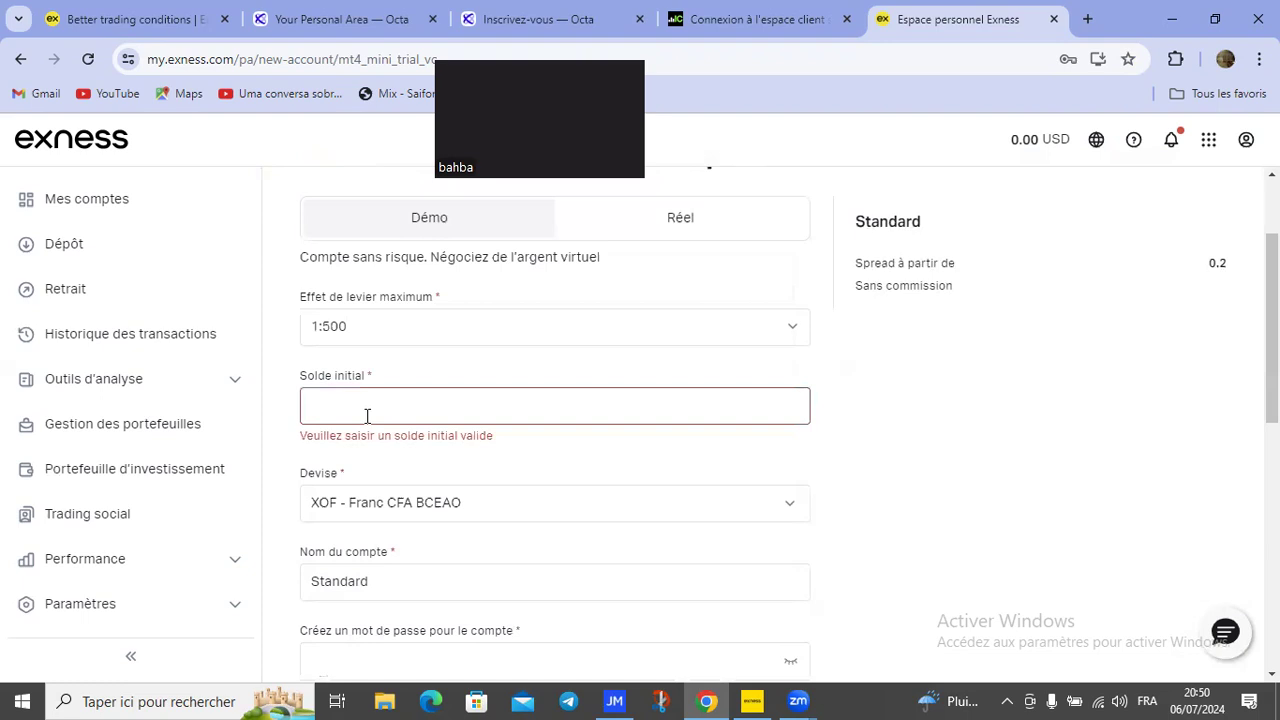
{"action": "type", "text": "éààà"}
{"action": "key", "text": "BackSpace"}
{"action": "key", "text": "BackSpace"}
{"action": "key", "text": "BackSpace"}
{"action": "key", "text": "BackSpace"}
{"action": "type", "text": "20"}
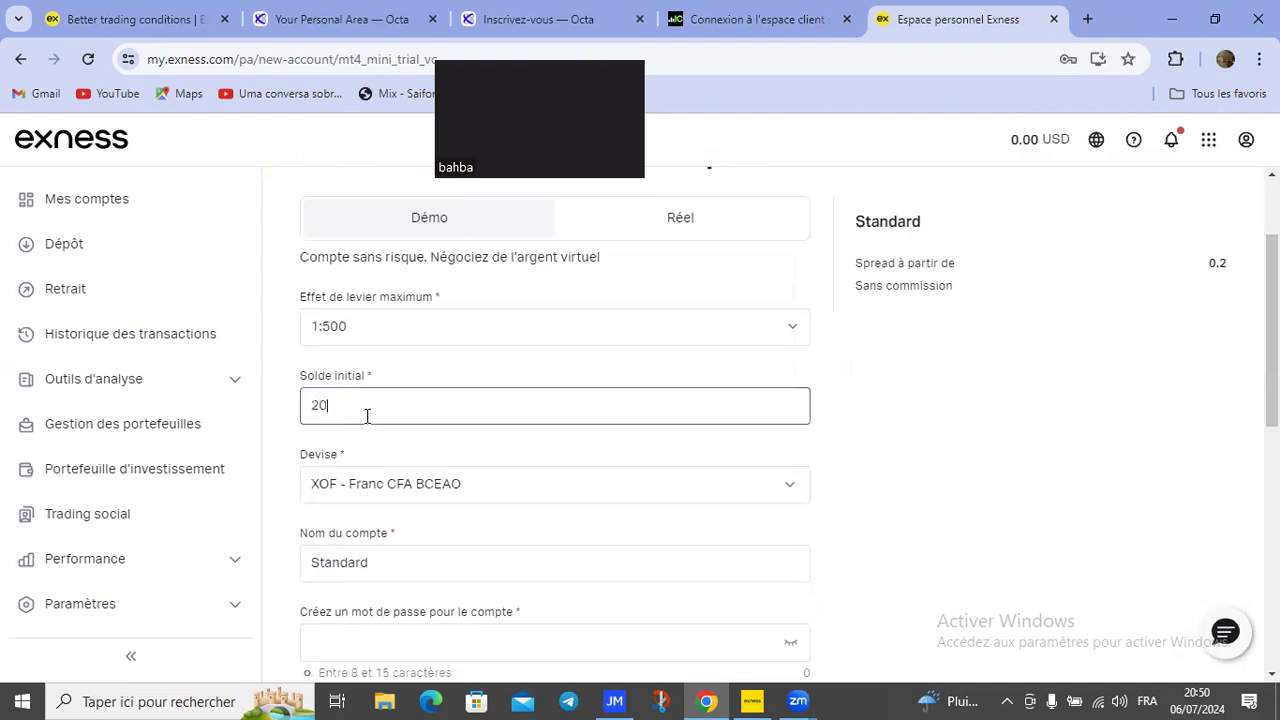
{"action": "type", "text": "000"}
{"action": "scroll", "coordinate": [555, 430], "scroll_direction": "down", "scroll_amount": 1}
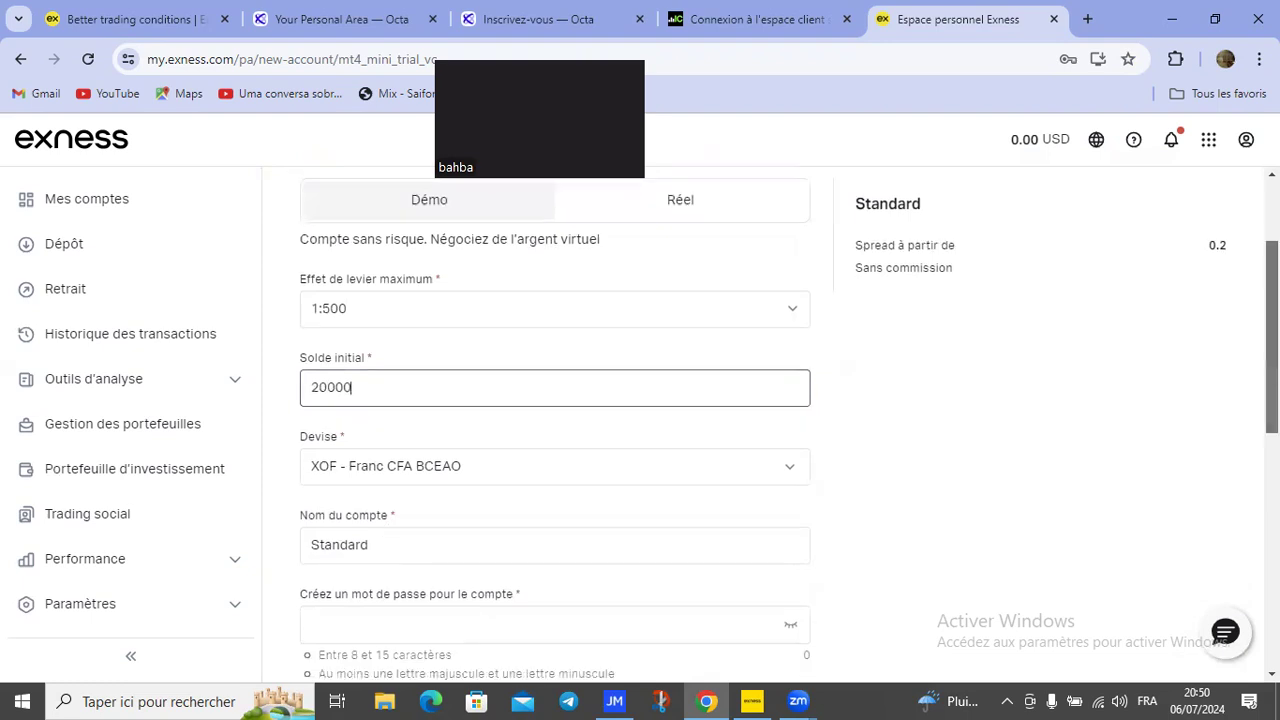
{"action": "scroll", "coordinate": [517, 534], "scroll_direction": "down", "scroll_amount": 2}
Step: Enter a 9-character account password that satisfies every password rule
{"action": "left_click", "coordinate": [517, 535]}
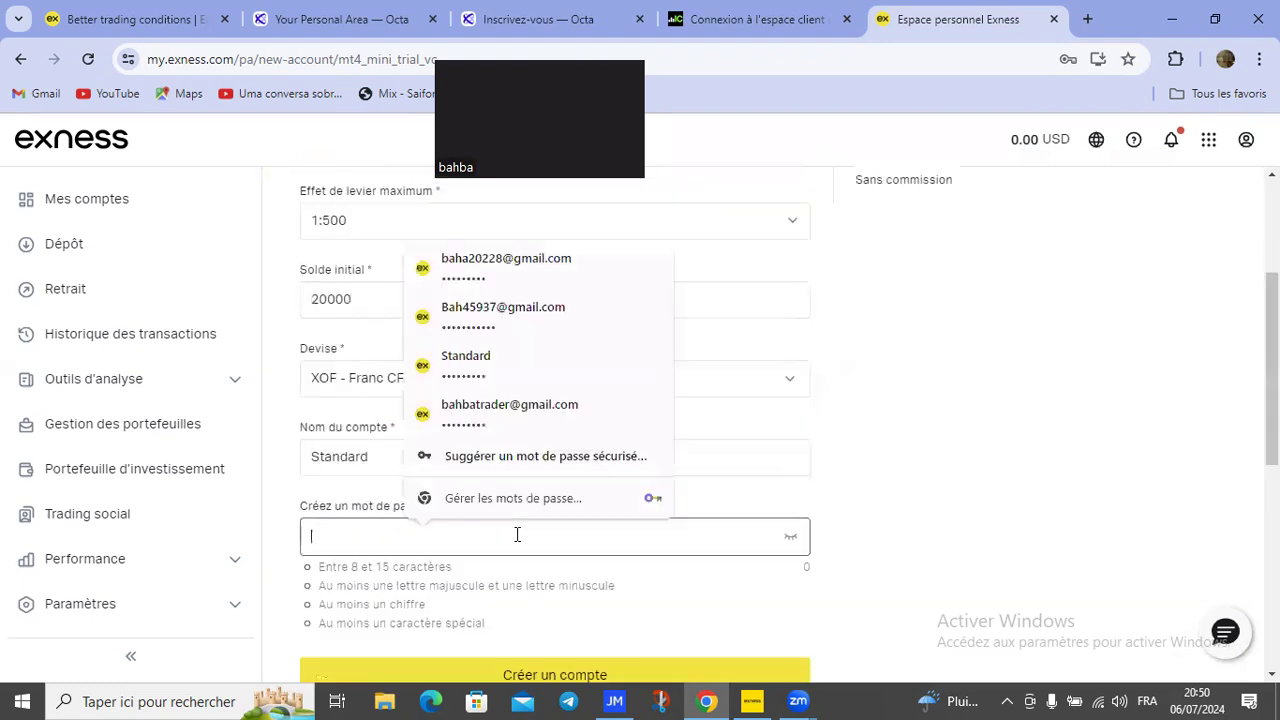
{"action": "left_click", "coordinate": [340, 521]}
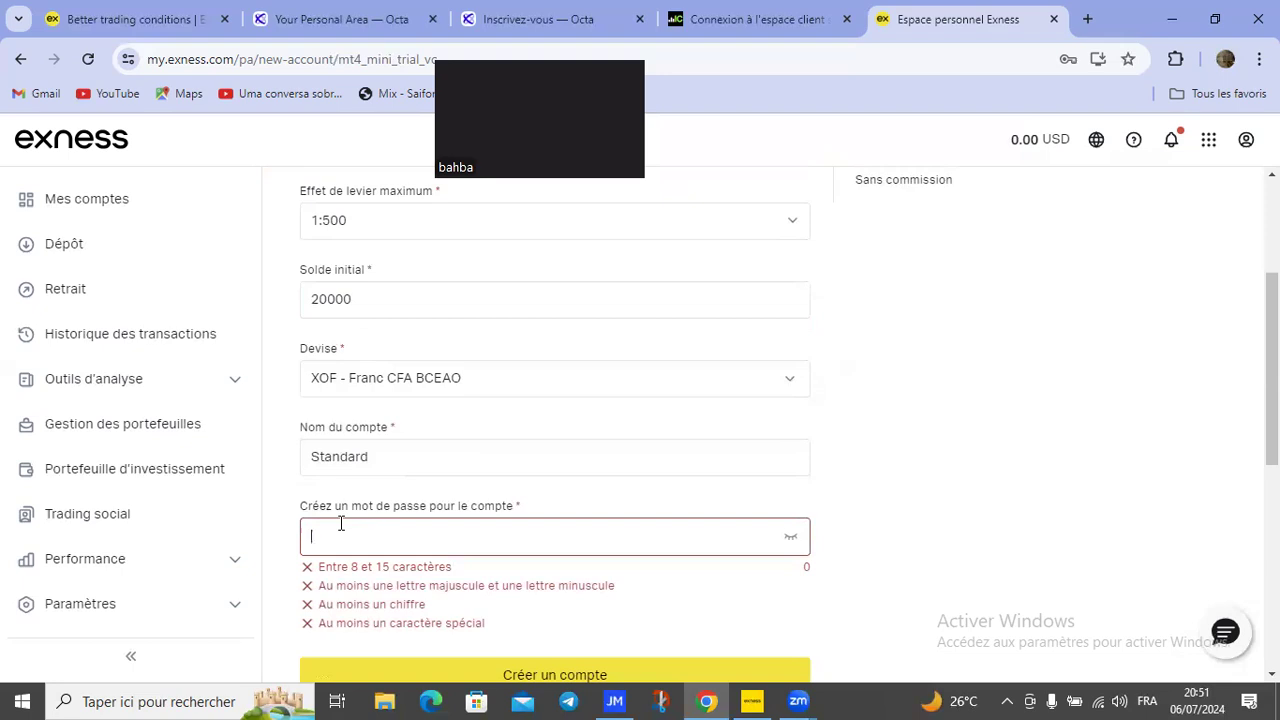
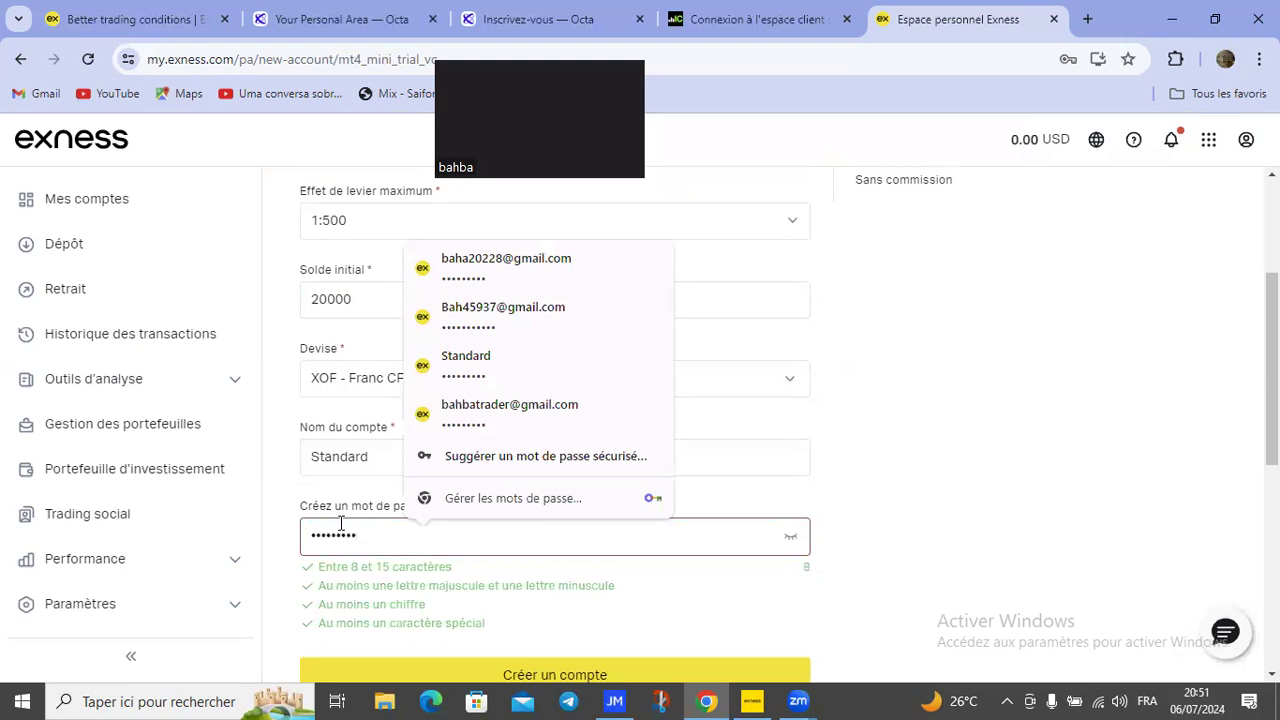
{"action": "left_click", "coordinate": [1096, 437]}
Step: Submit the MT4 demo account form with 'Créer un compte'
{"action": "scroll", "coordinate": [1096, 437], "scroll_direction": "down", "scroll_amount": 1}
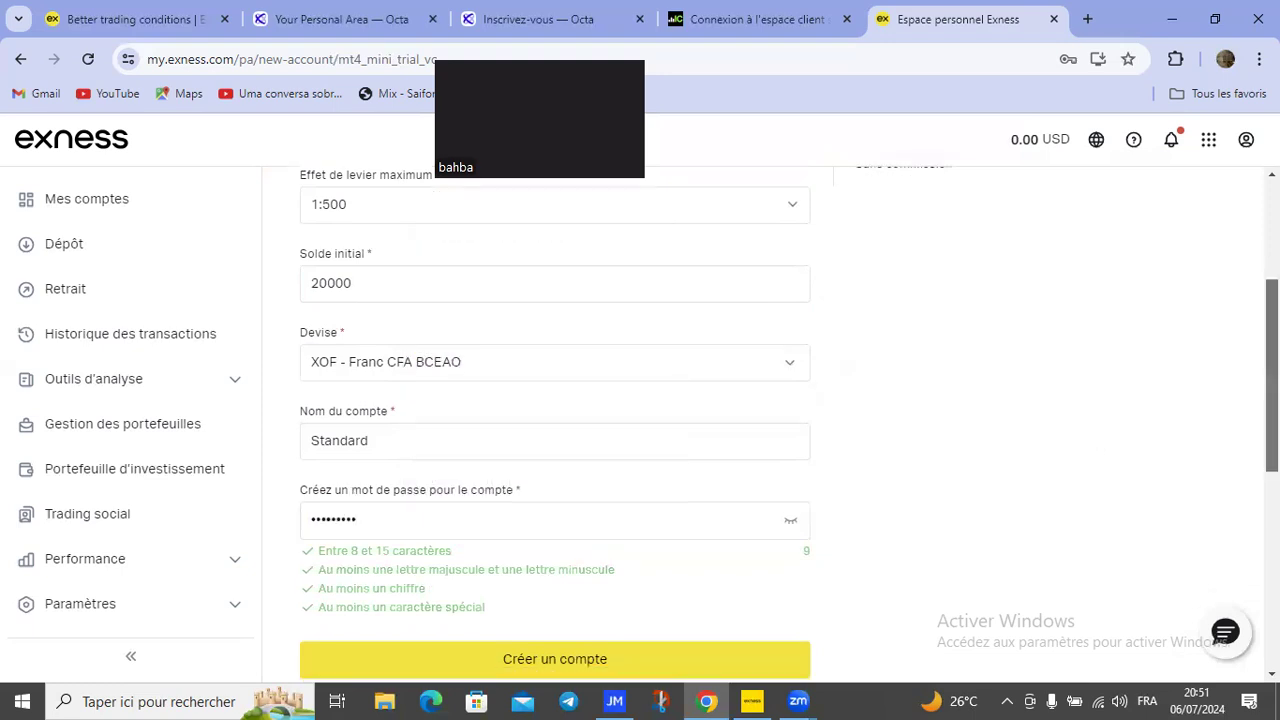
{"action": "scroll", "coordinate": [517, 597], "scroll_direction": "down", "scroll_amount": 1}
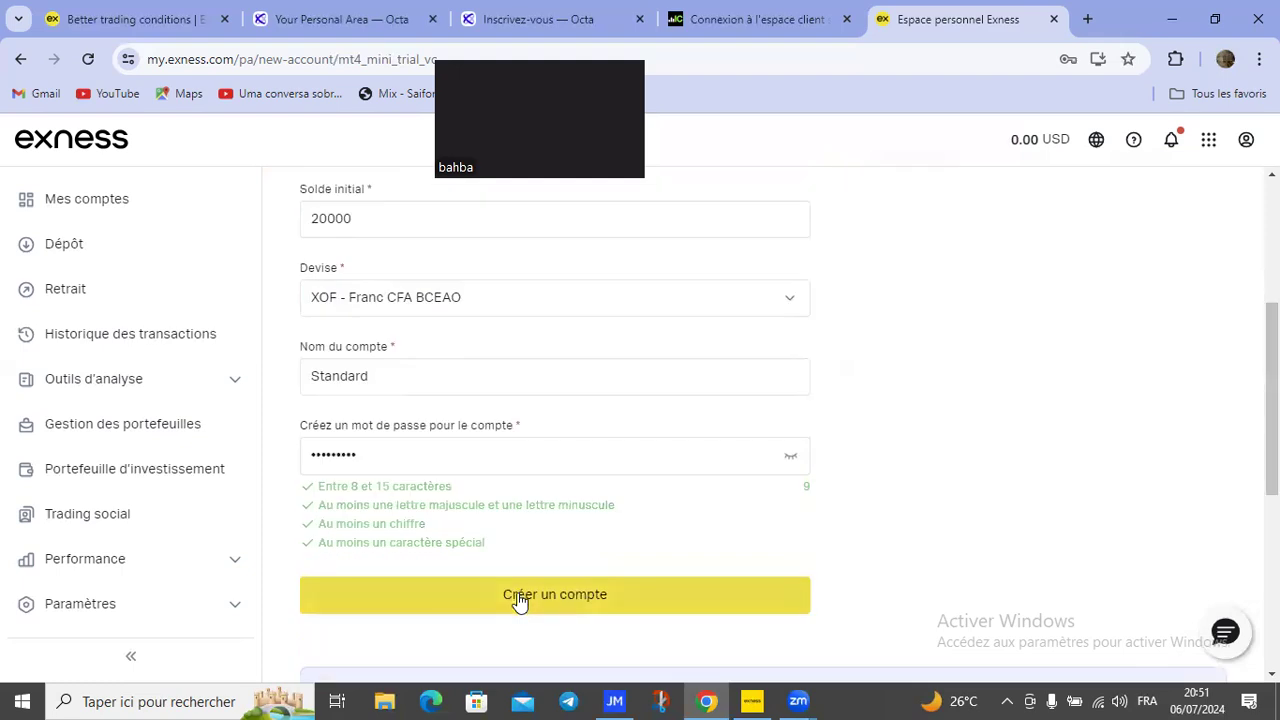
{"action": "left_click", "coordinate": [517, 597]}
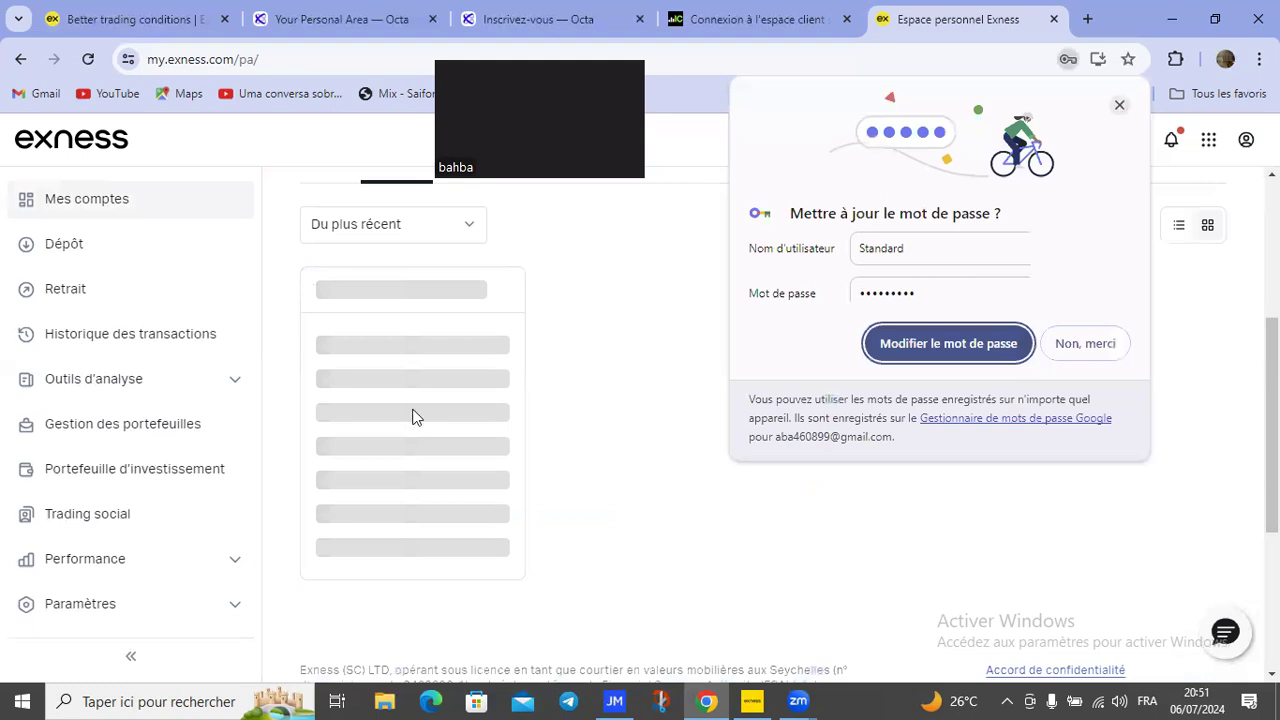
Step: Dismiss the browser's password-update prompt and wait for the Démo Standard card showing 20,000.00 XOF
{"action": "left_click", "coordinate": [417, 419]}
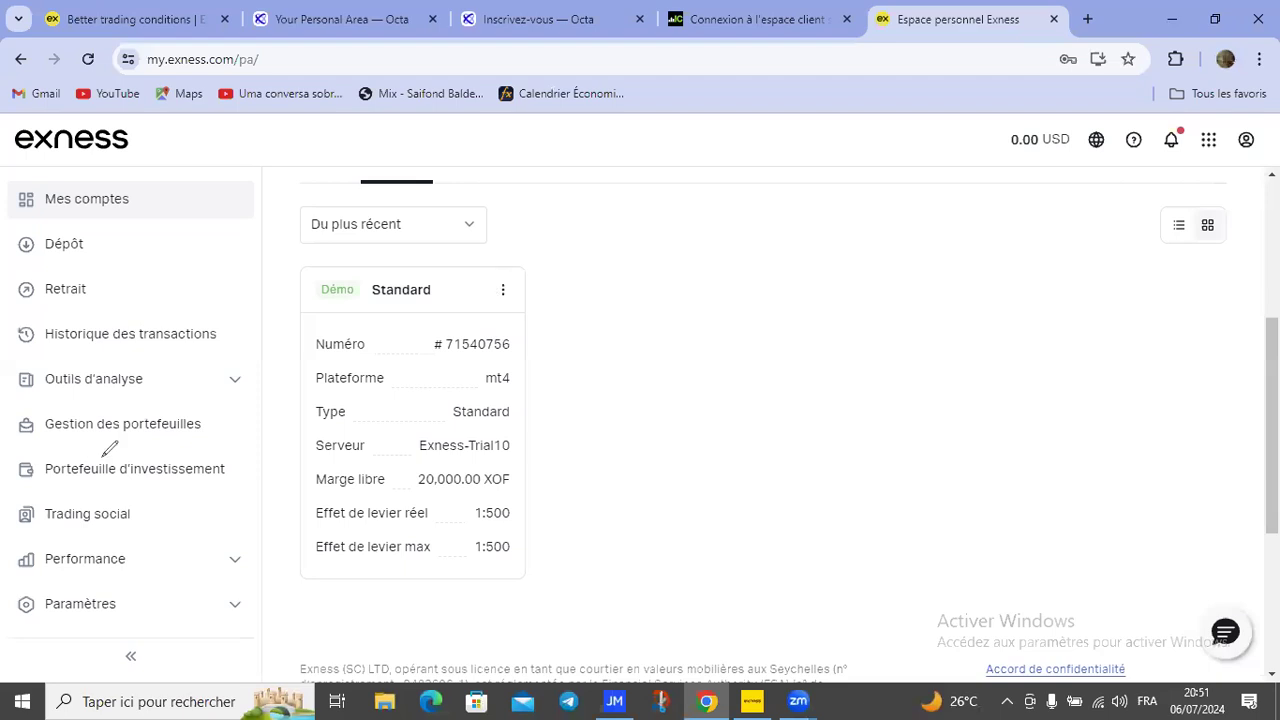
{"action": "left_click_drag", "start_coordinate": [487, 273], "coordinate": [490, 298]}
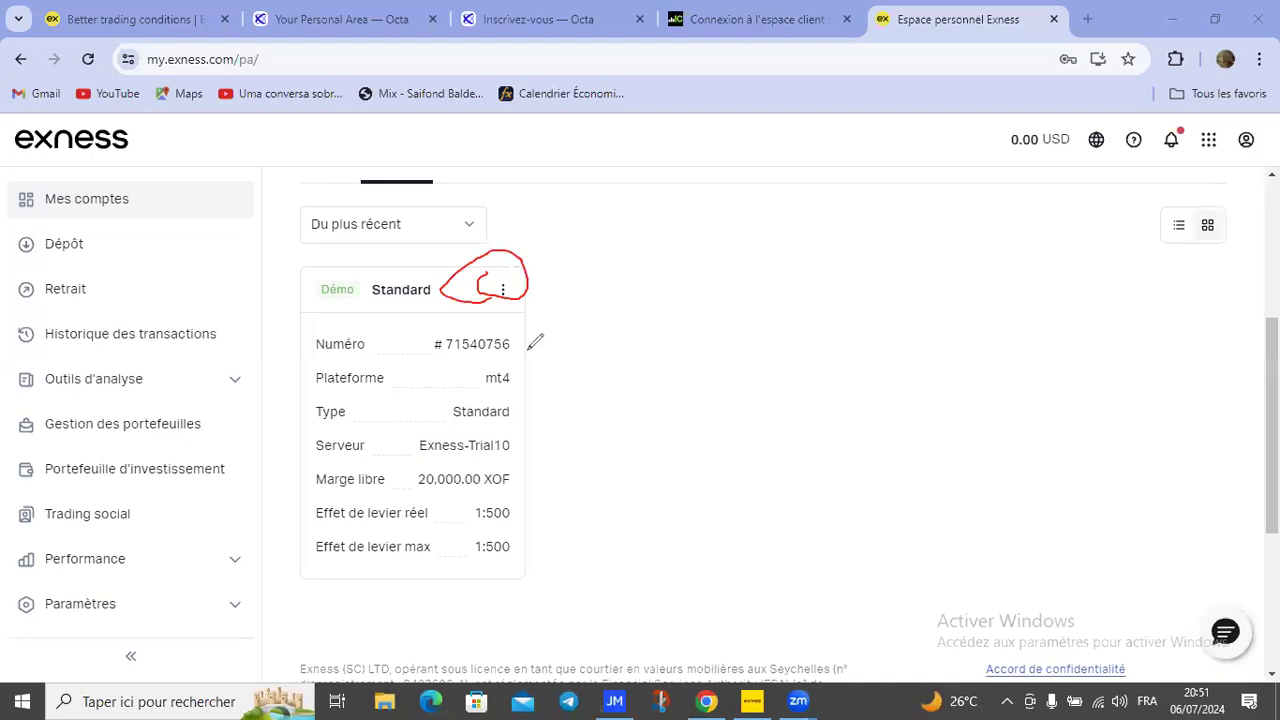
Step: Copy the Exness-Trial10 server name from the Standard demo account's information, then switch to MetaTrader 4
{"action": "left_click", "coordinate": [503, 289]}
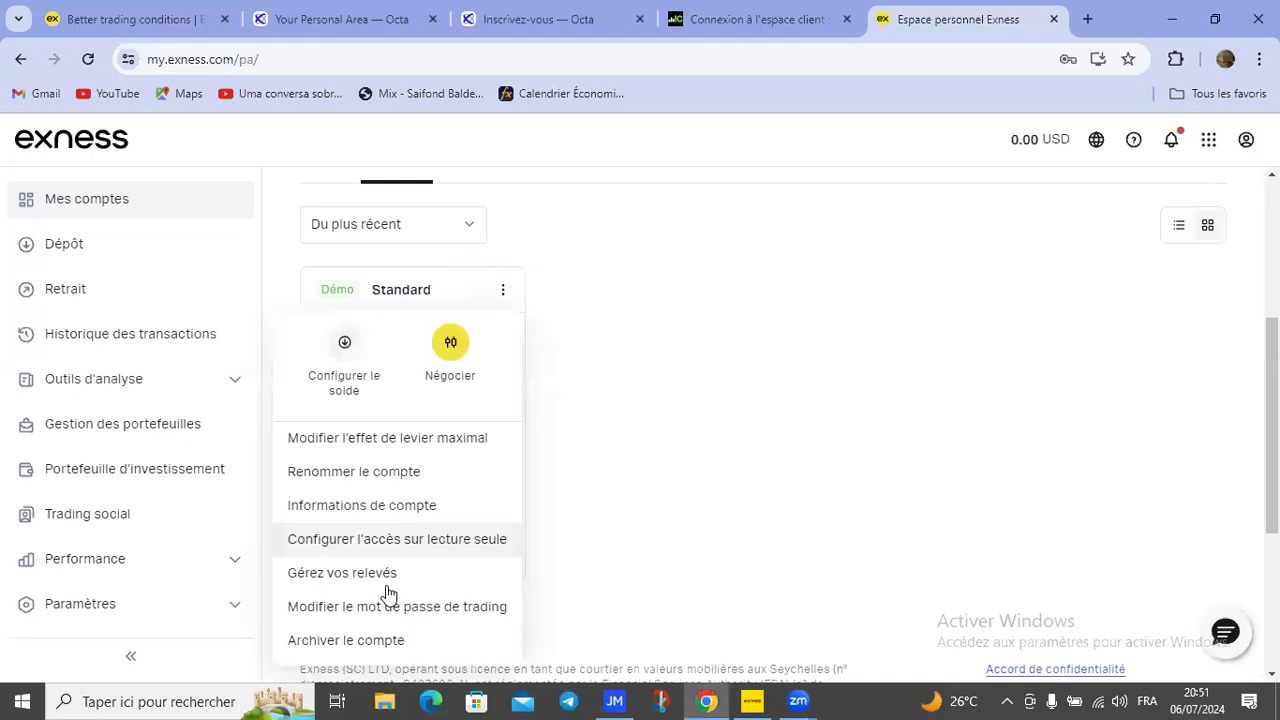
{"action": "left_click", "coordinate": [398, 504]}
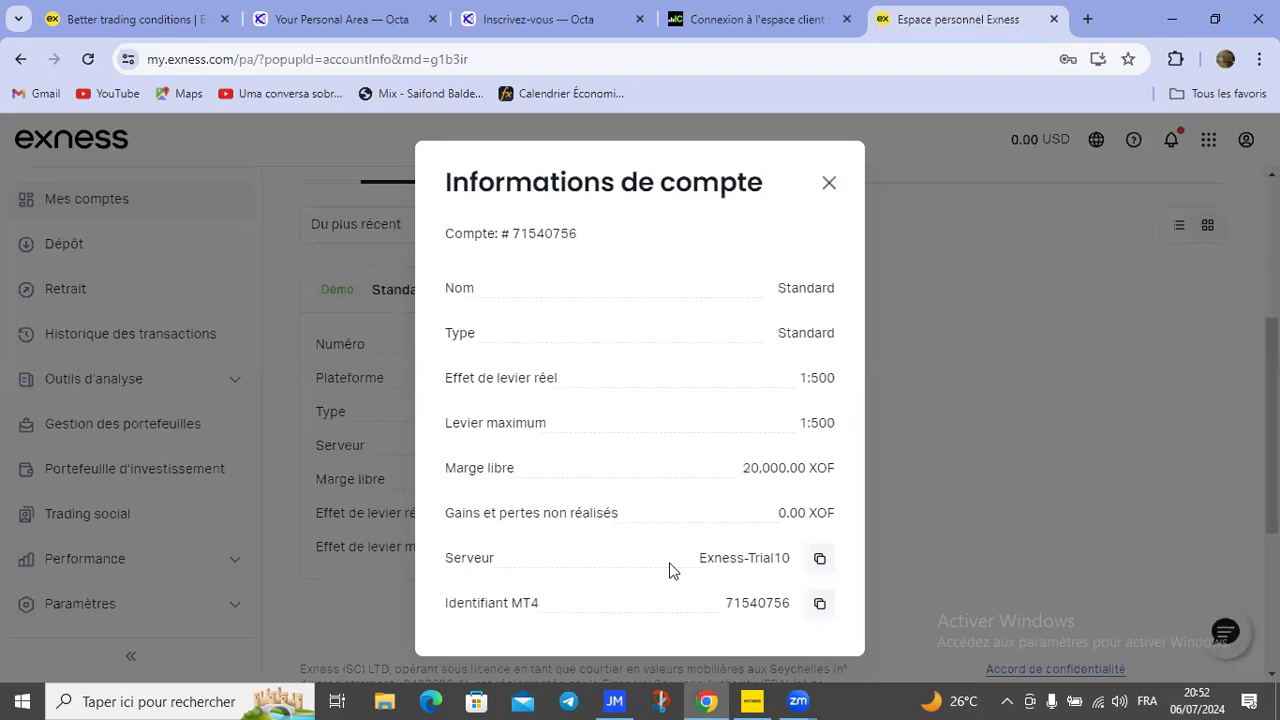
{"action": "left_click", "coordinate": [820, 562]}
{"action": "left_click", "coordinate": [818, 562]}
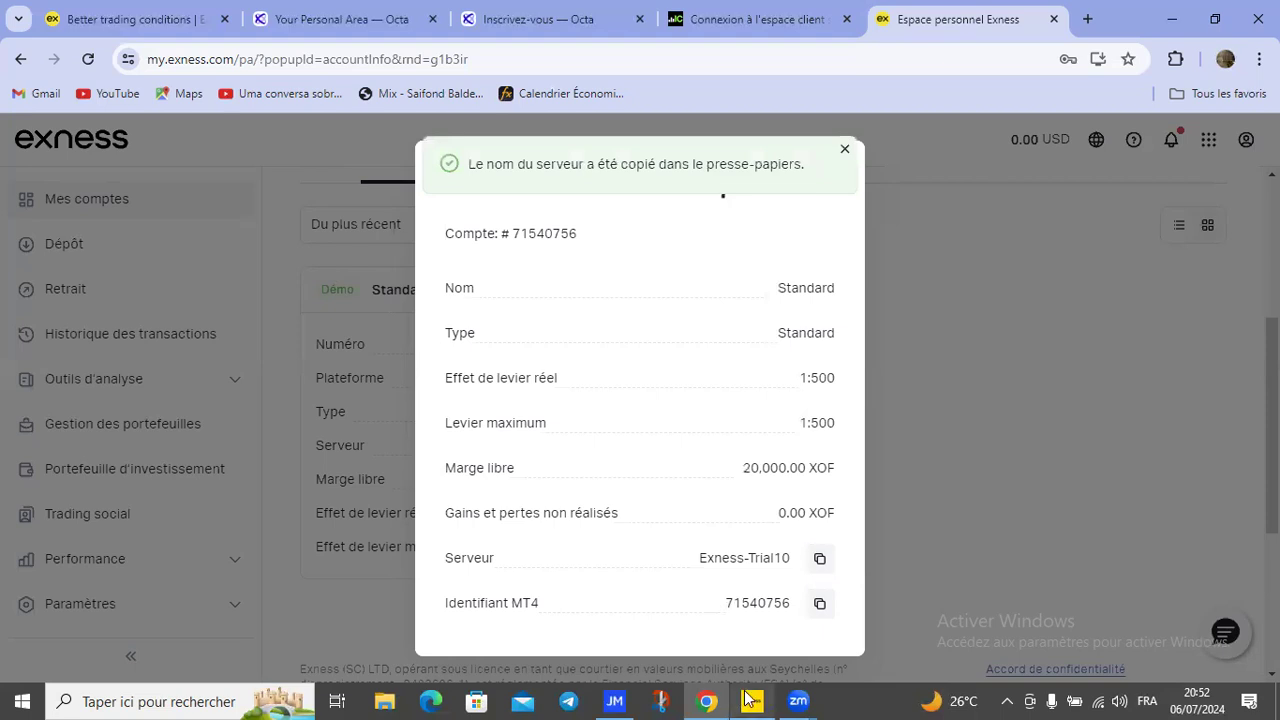
{"action": "key", "text": "alt+Tab"}
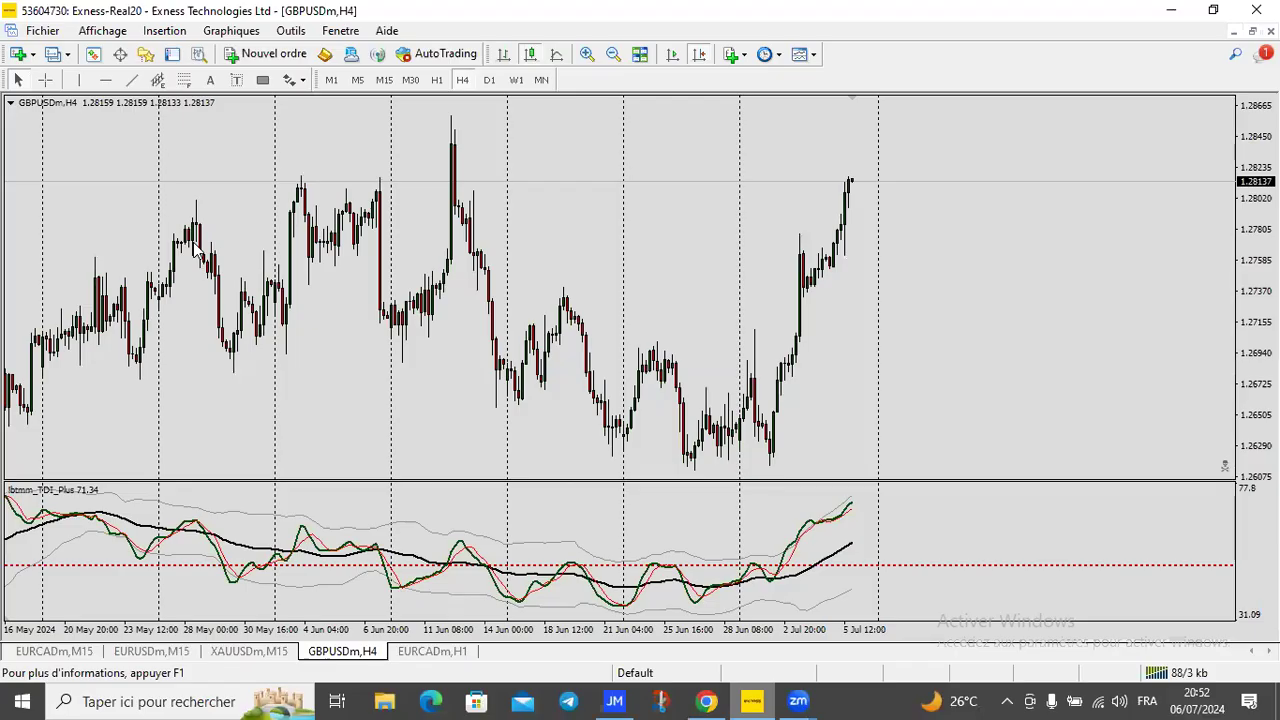
Step: Start a new trading account from the Fichier menu and rescan the Exness trading servers
{"action": "left_click_drag", "start_coordinate": [568, 267], "coordinate": [259, 12]}
{"action": "left_click", "coordinate": [24, 31]}
{"action": "left_click", "coordinate": [14, 33]}
{"action": "left_click", "coordinate": [12, 32]}
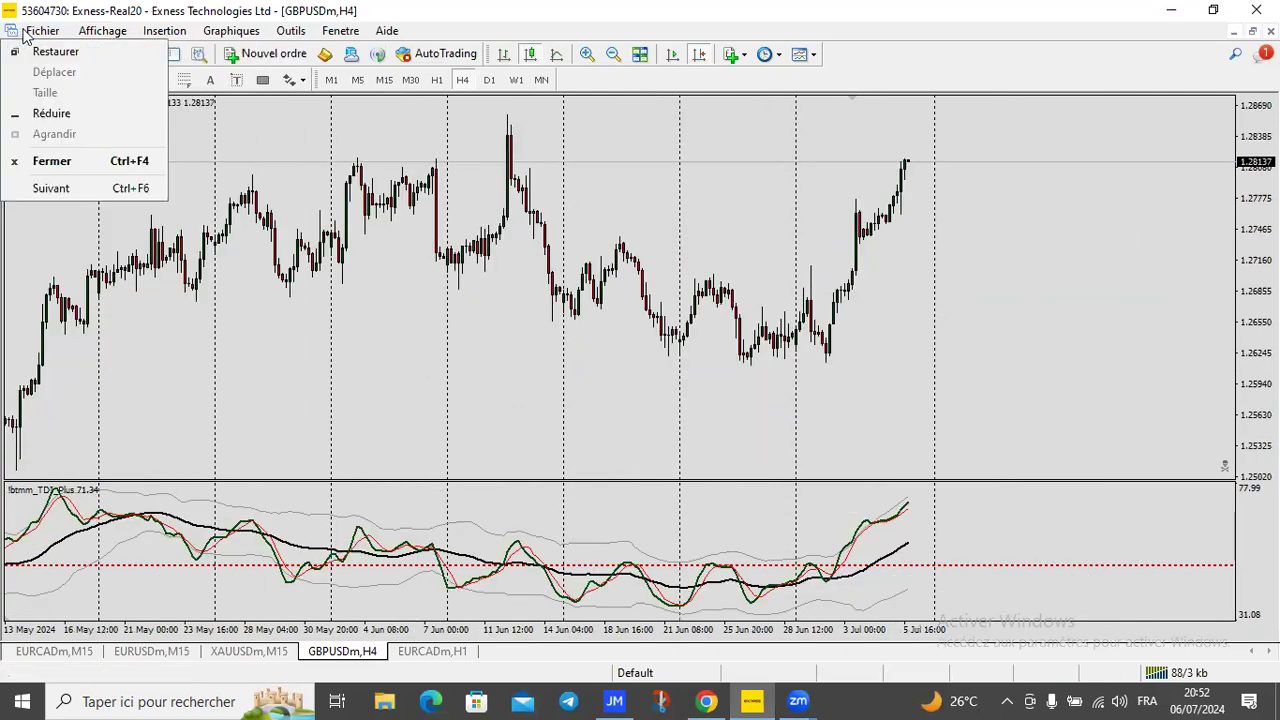
{"action": "mouse_move", "coordinate": [30, 36]}
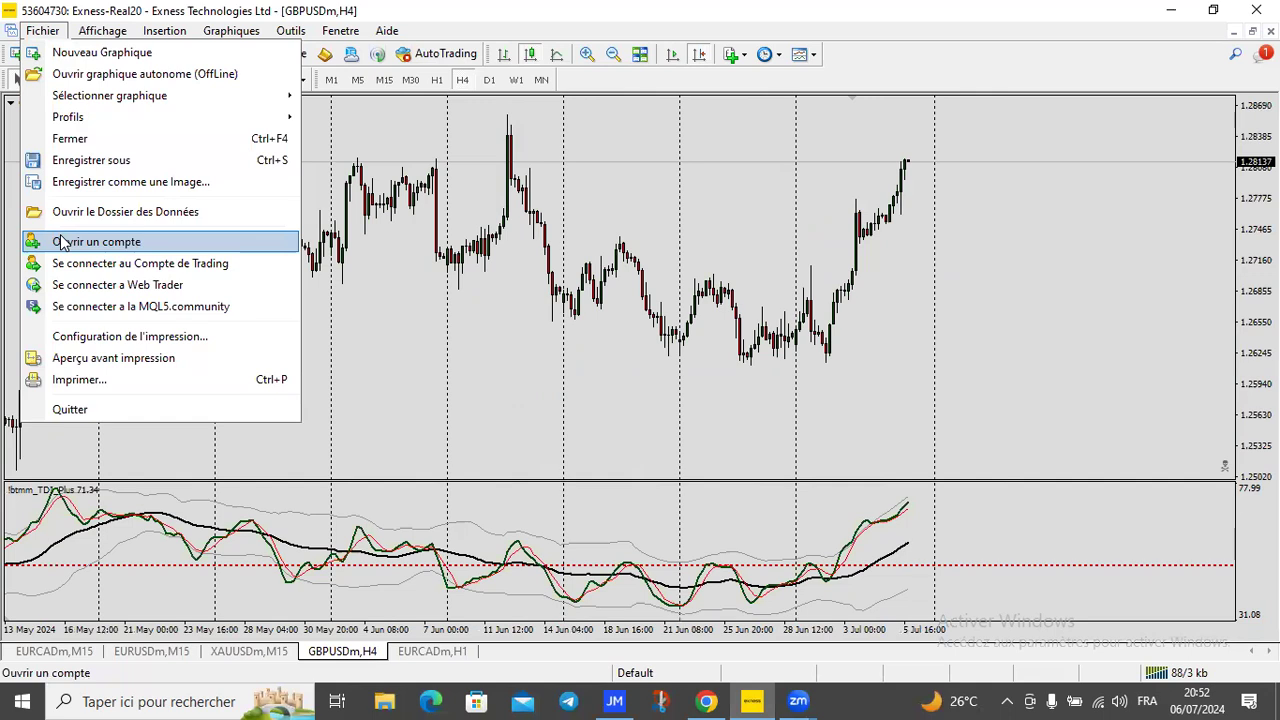
{"action": "left_click", "coordinate": [62, 243]}
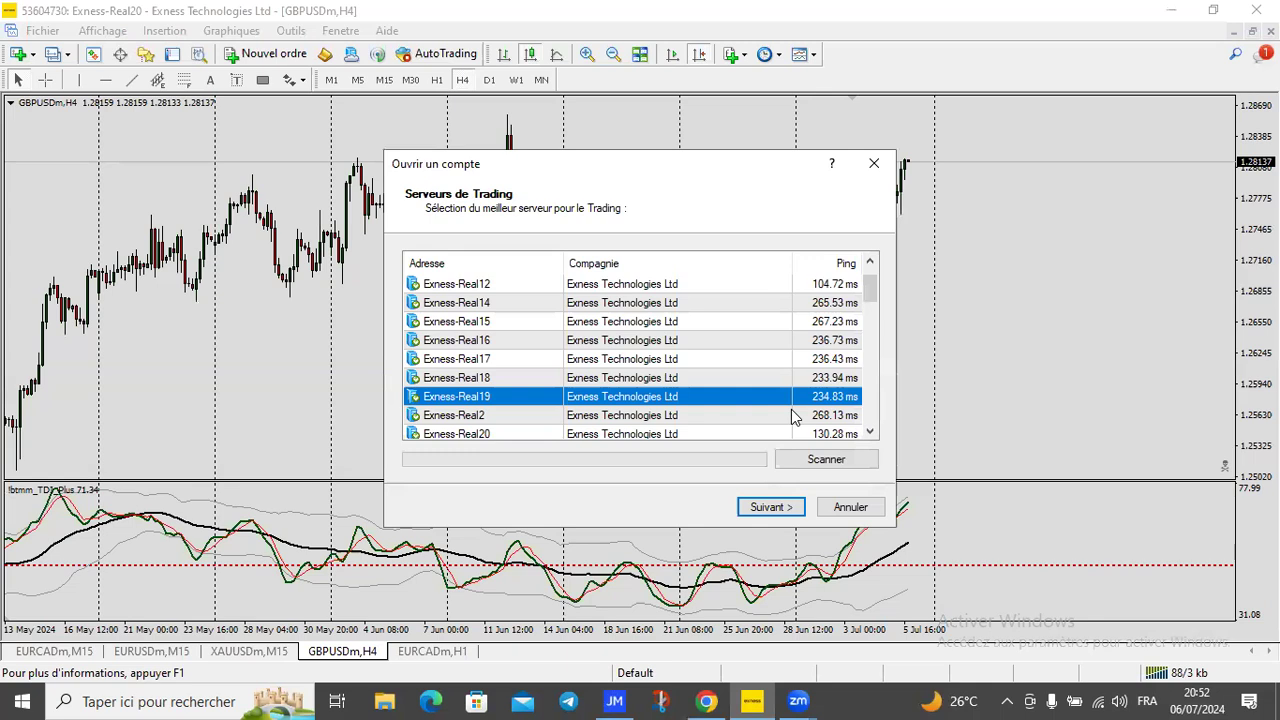
{"action": "left_click", "coordinate": [826, 462]}
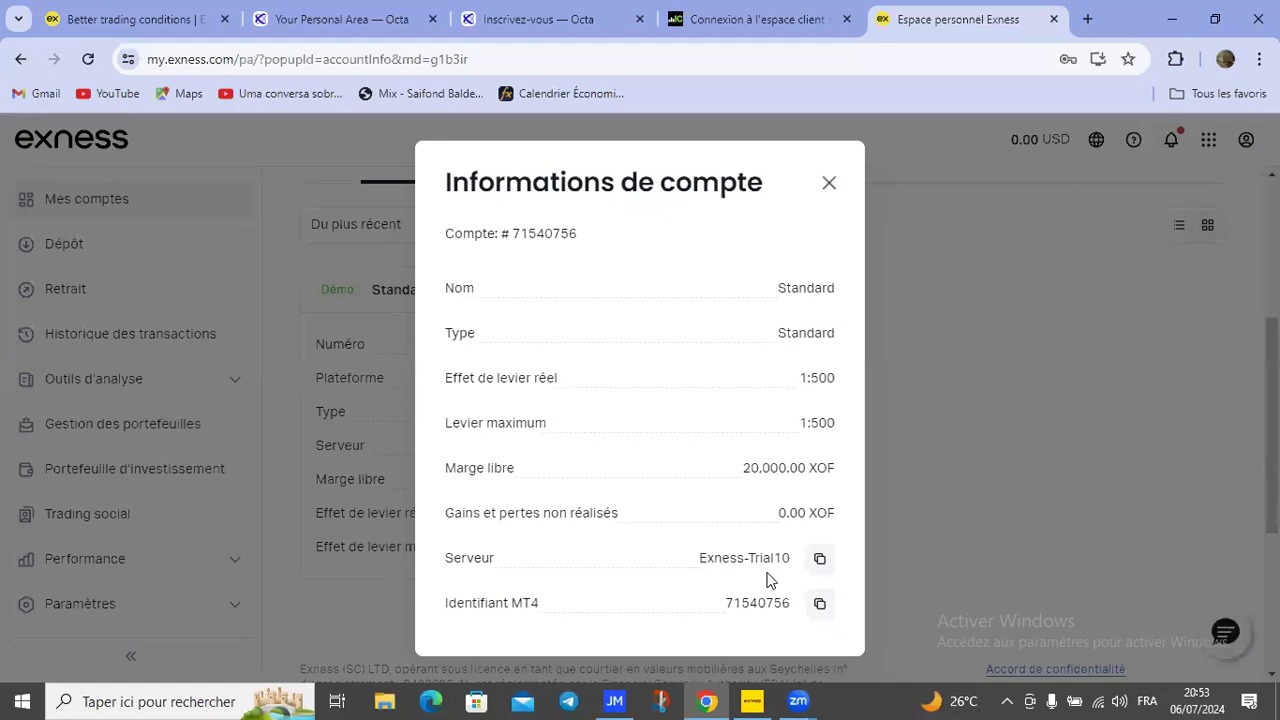
Step: Select Exness-Trial10 as the new account's server and advance to the account-type step
{"action": "left_click", "coordinate": [820, 558]}
{"action": "left_click", "coordinate": [752, 700]}
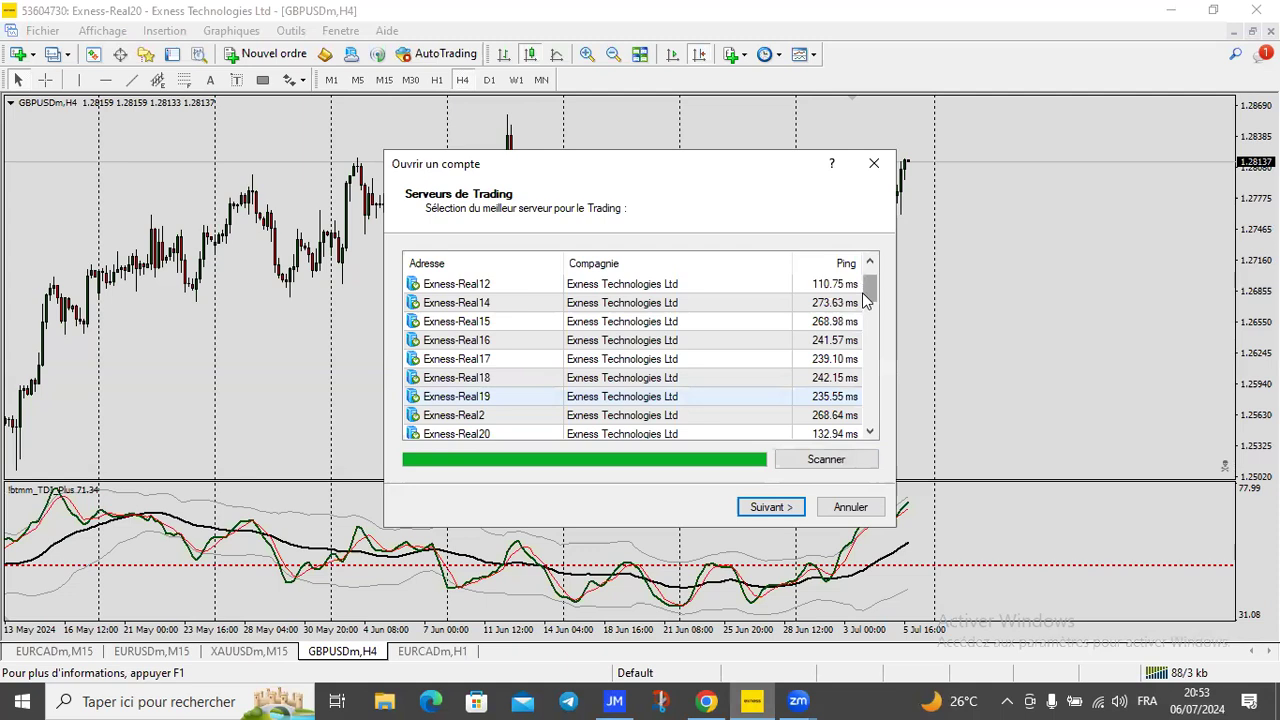
{"action": "left_click_drag", "start_coordinate": [866, 300], "coordinate": [862, 381]}
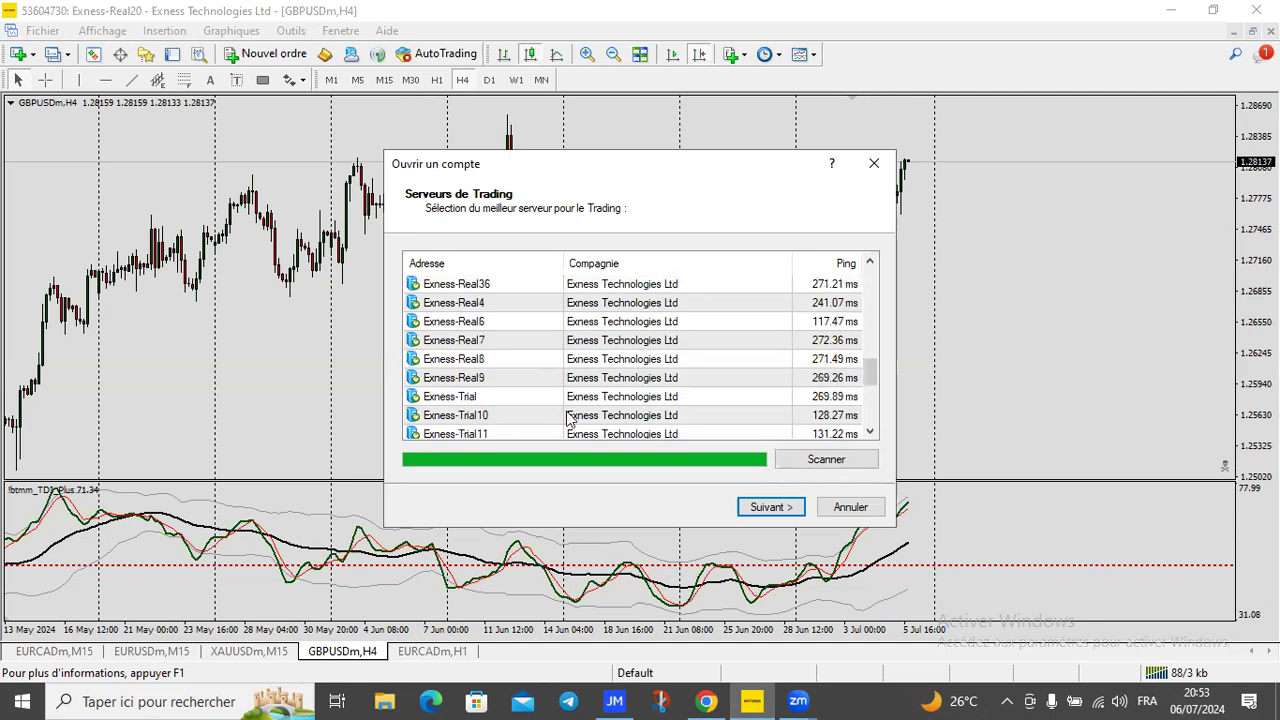
{"action": "left_click", "coordinate": [571, 418]}
{"action": "left_click", "coordinate": [772, 506]}
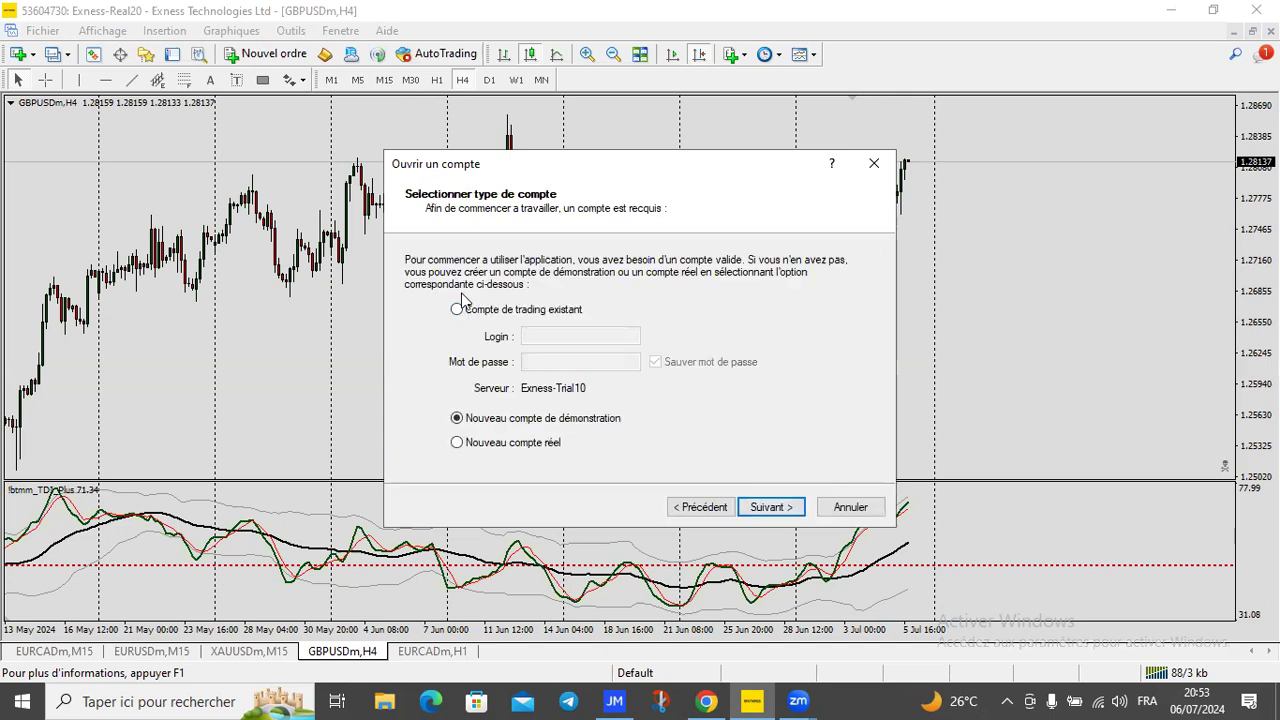
Step: Choose 'Compte de trading existant' and paste the MT4 login number copied from Exness
{"action": "left_click", "coordinate": [457, 311]}
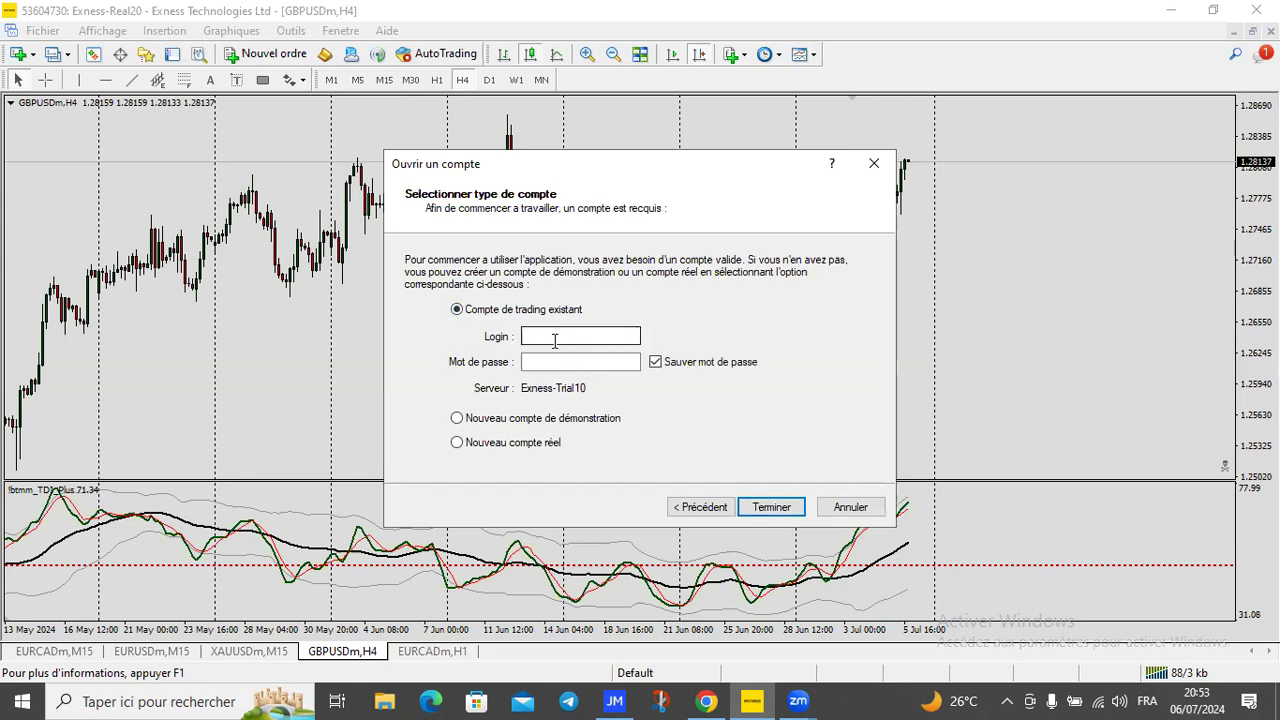
{"action": "left_click", "coordinate": [566, 331]}
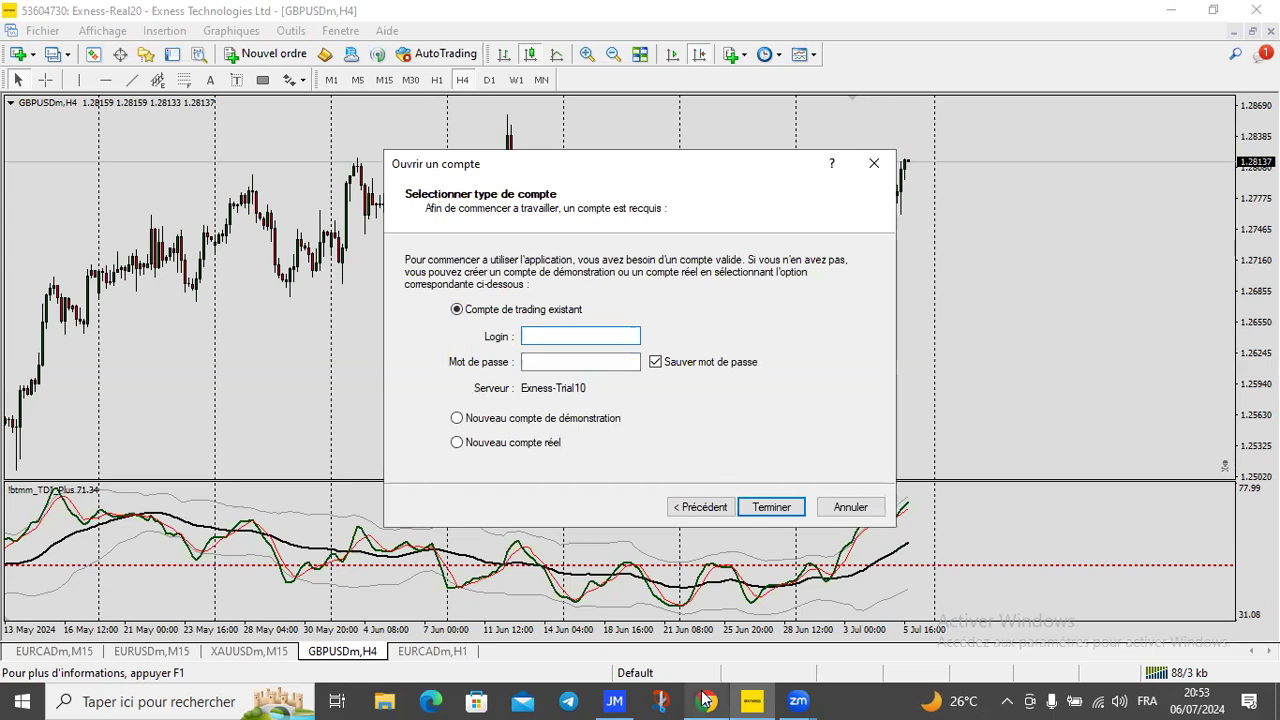
{"action": "mouse_move", "coordinate": [707, 700]}
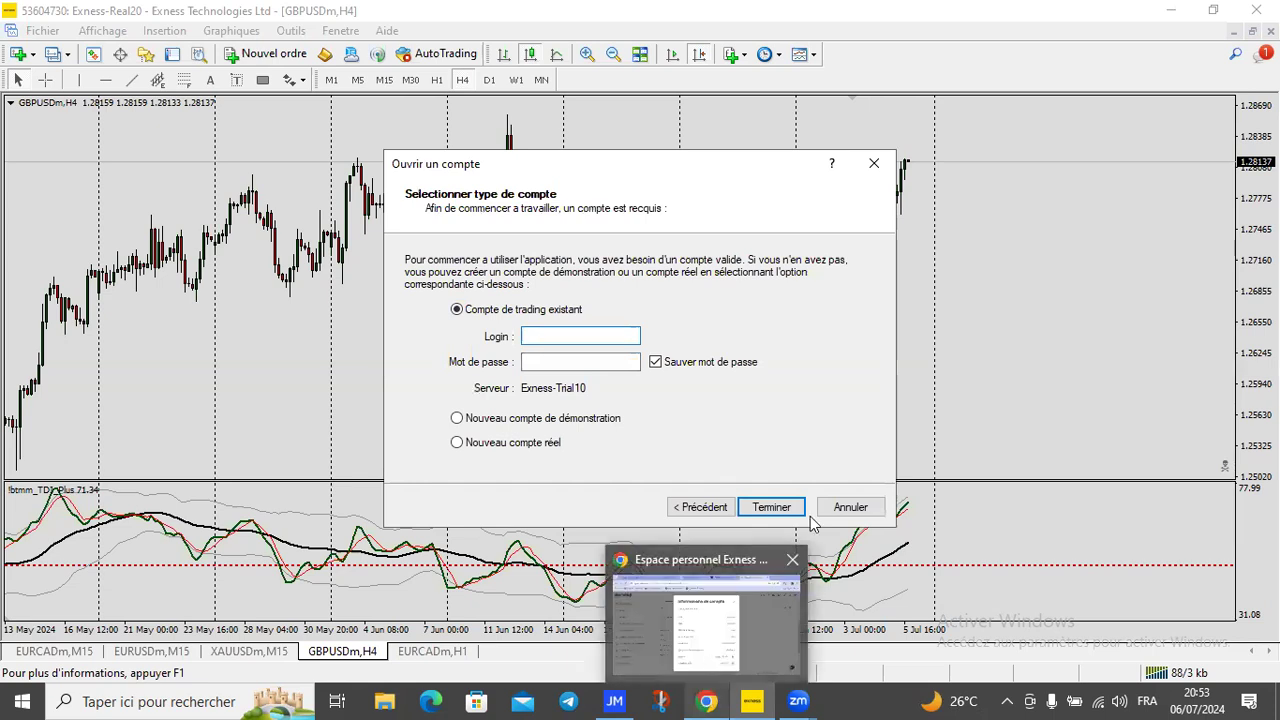
{"action": "left_click", "coordinate": [774, 589]}
{"action": "left_click", "coordinate": [817, 607]}
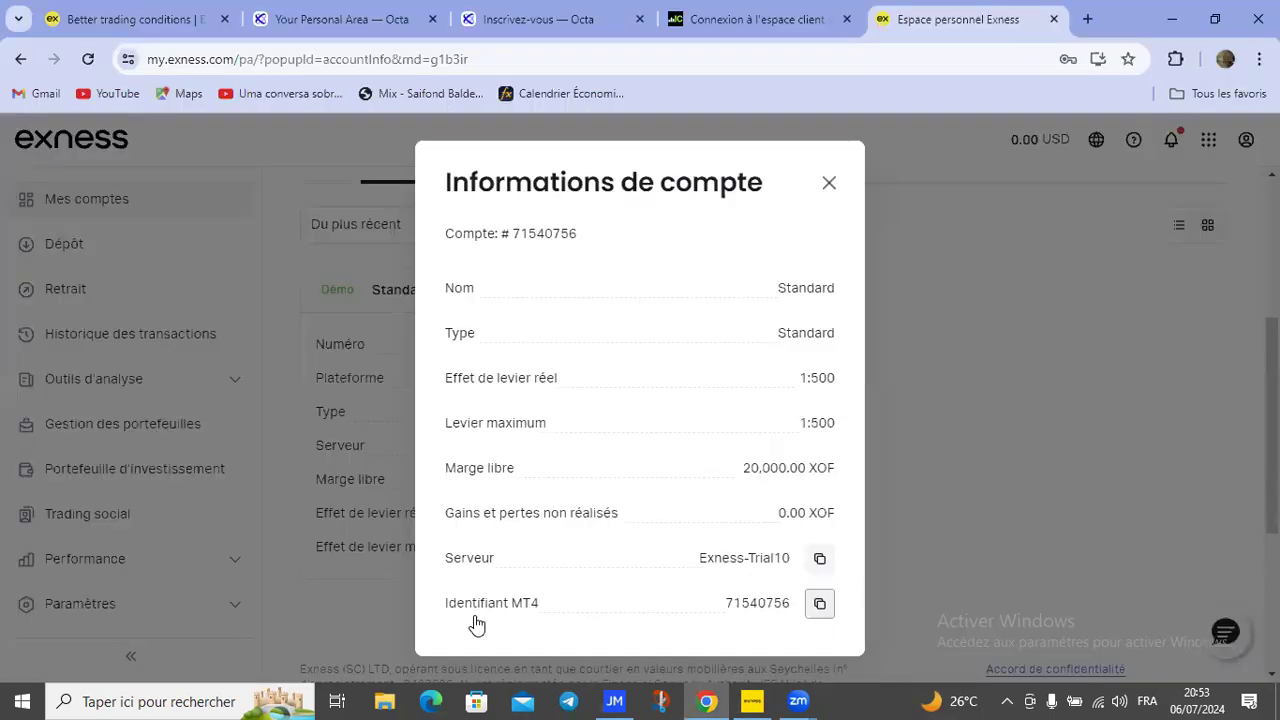
{"action": "left_click", "coordinate": [748, 700]}
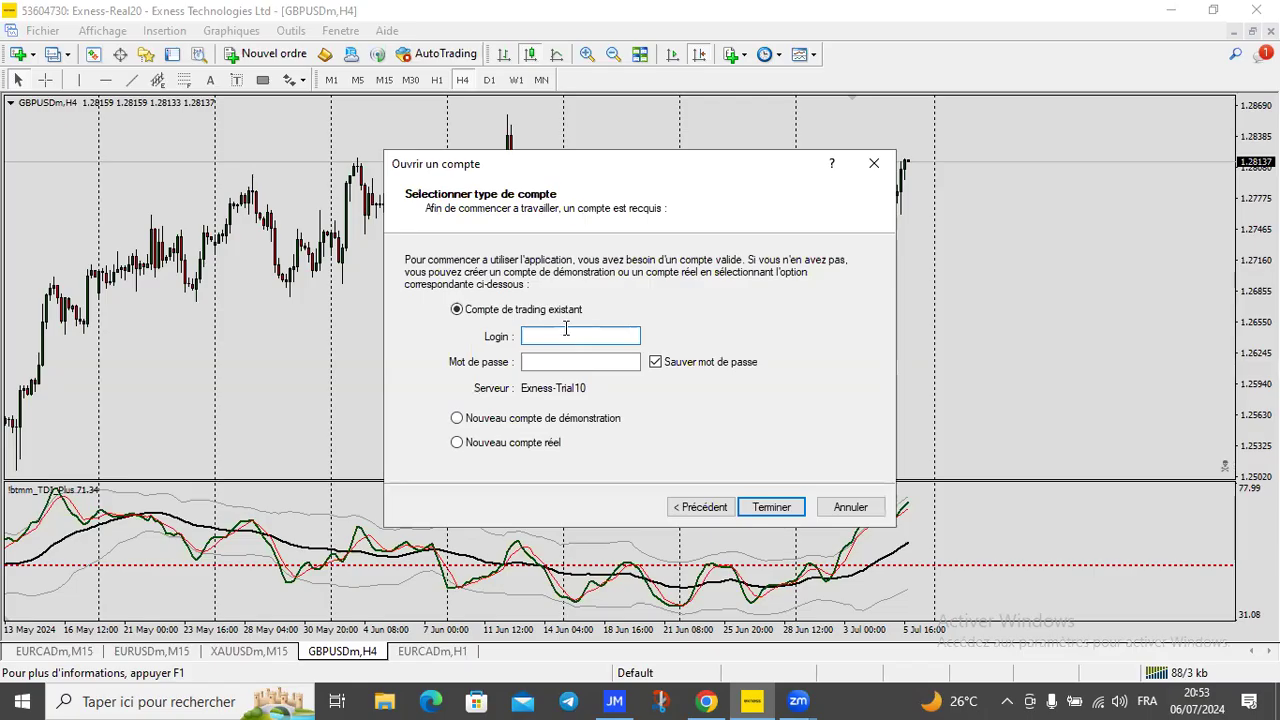
{"action": "right_click", "coordinate": [566, 336]}
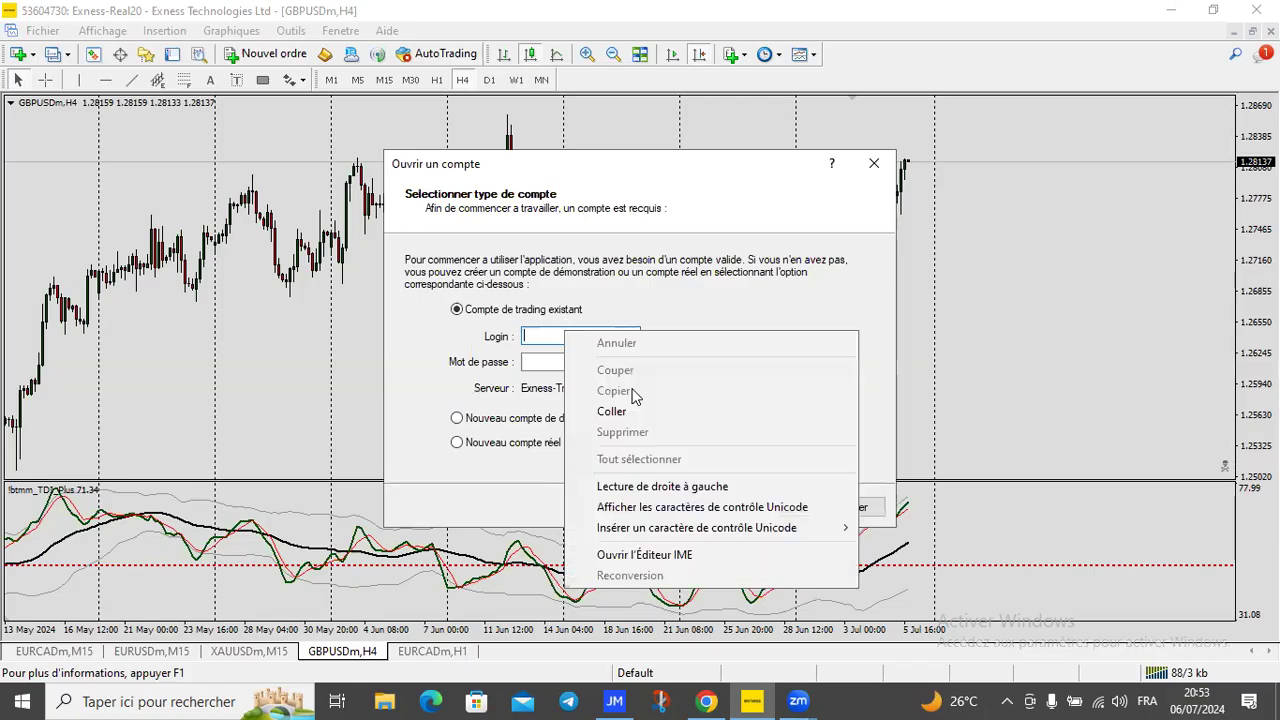
{"action": "left_click", "coordinate": [578, 411]}
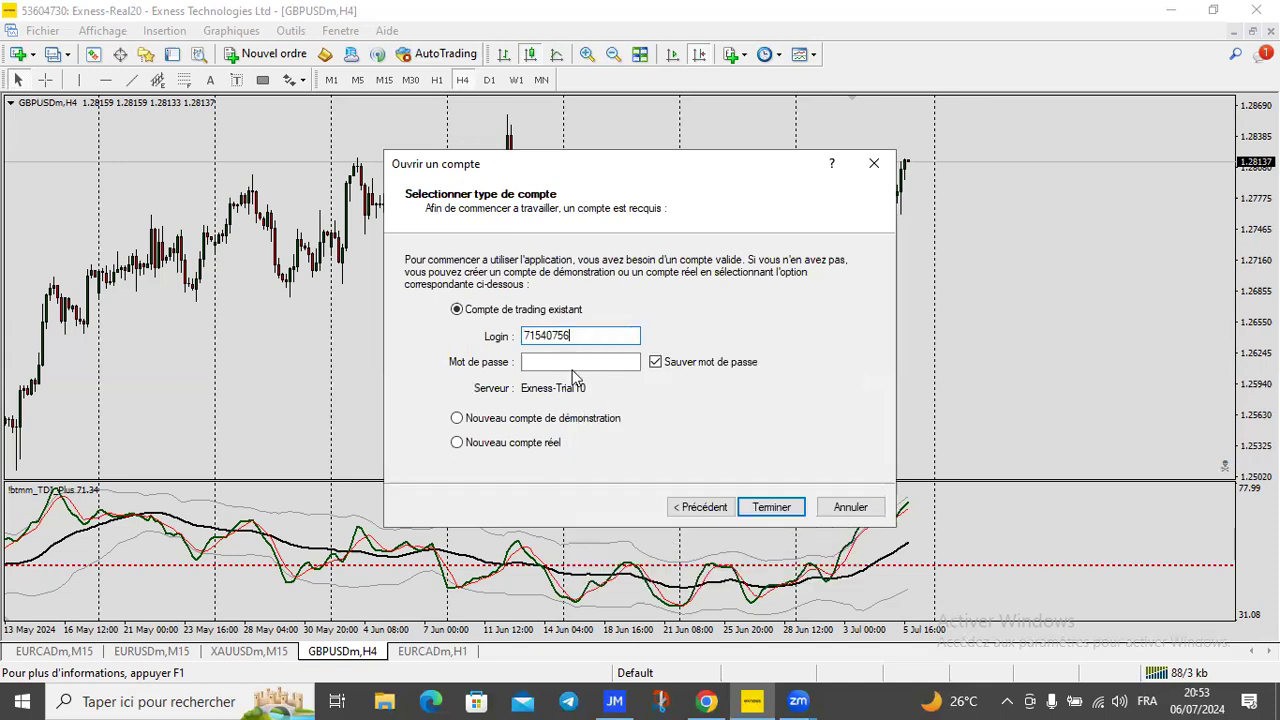
Step: Enter the account password and finish the login with Terminer
{"action": "left_click", "coordinate": [573, 363]}
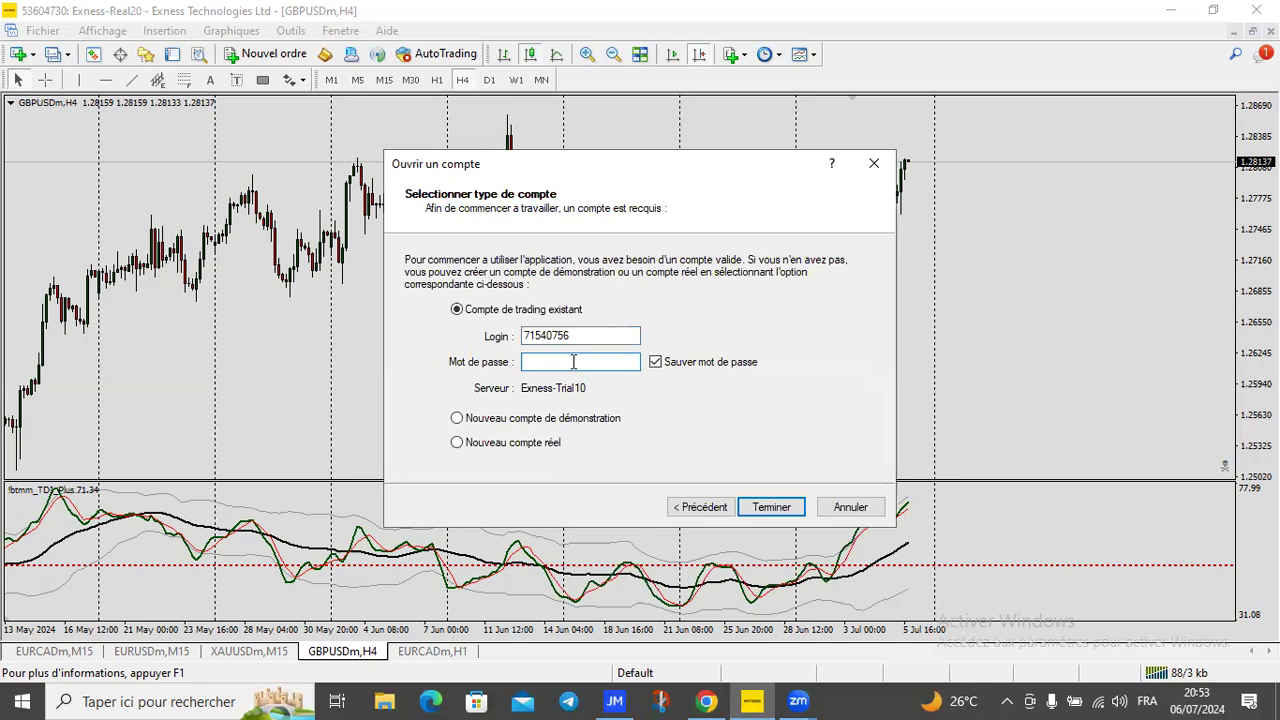
{"action": "type", "text": "••••••••"}
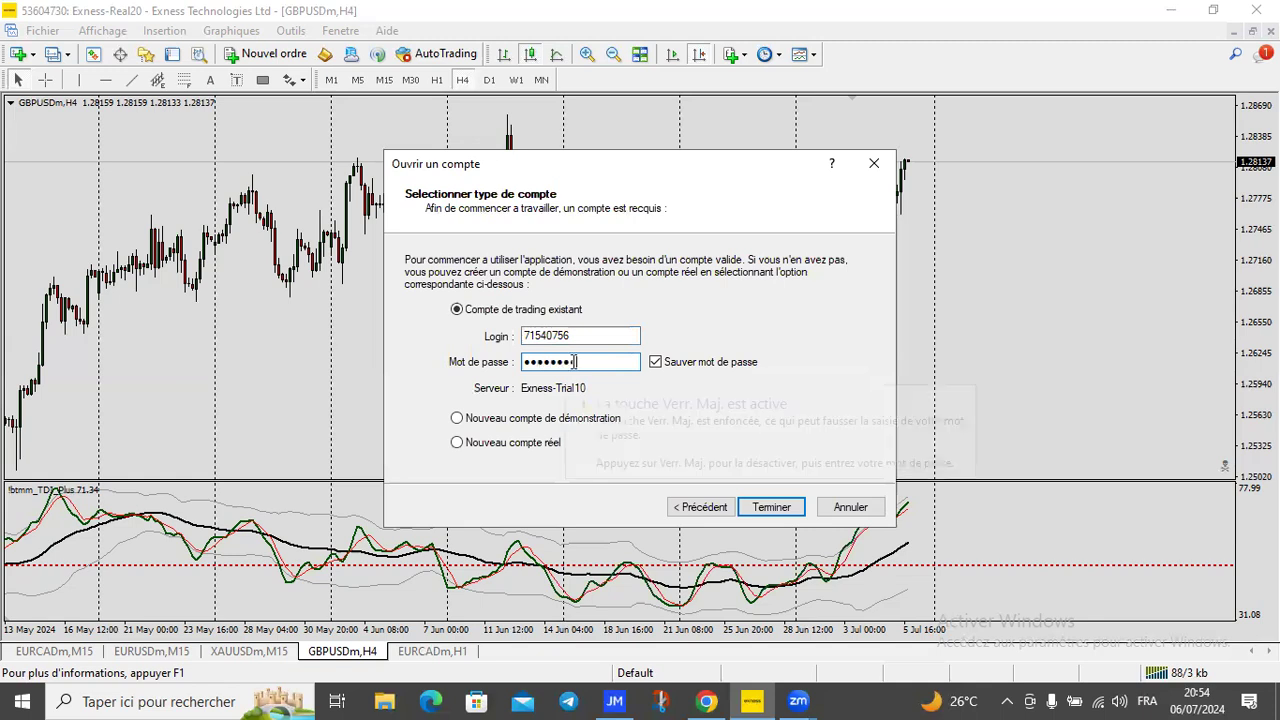
{"action": "type", "text": "•"}
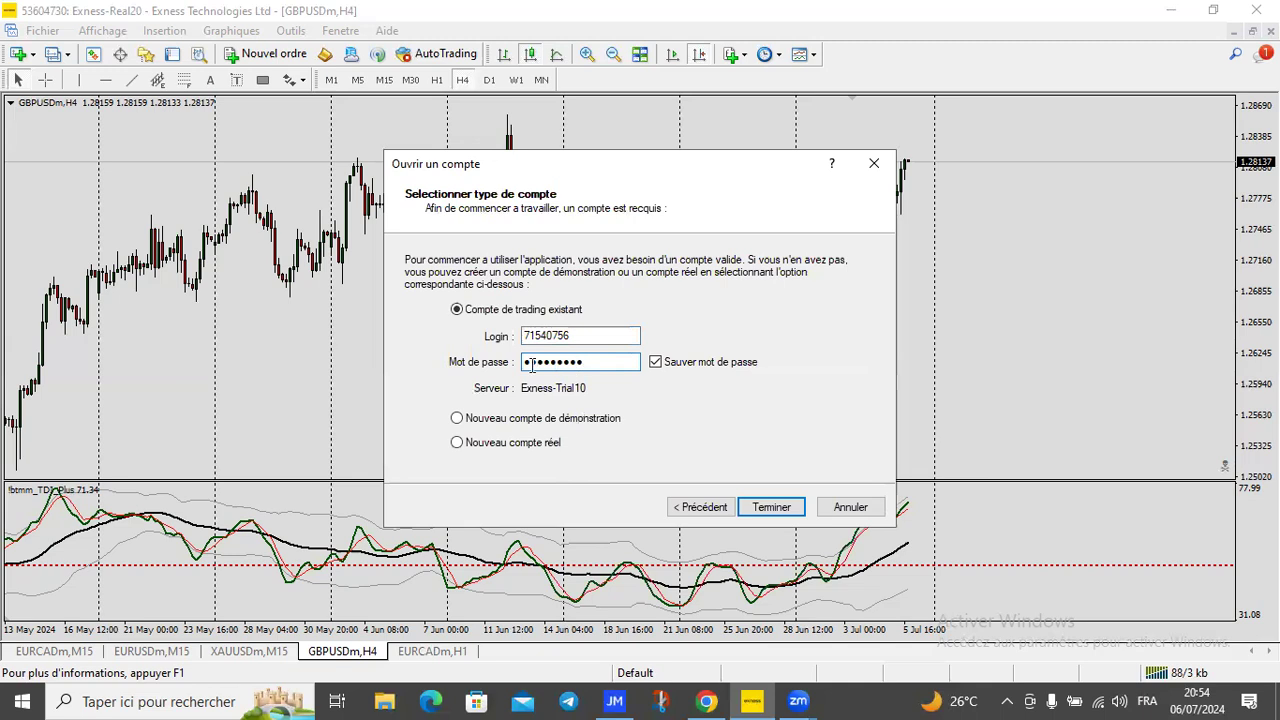
{"action": "left_click", "coordinate": [764, 507]}
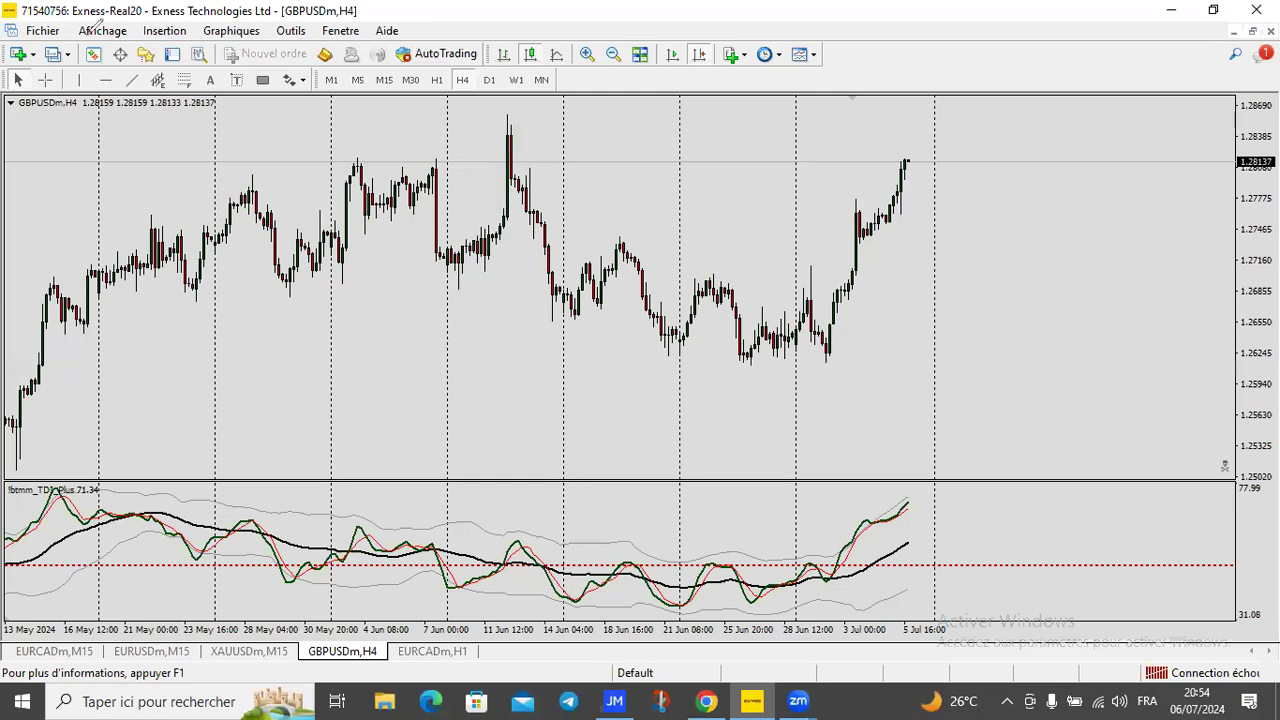
Step: Drag the GBPUSDm H4 chart until the newest 4-hour candles reach the right edge
{"action": "left_click_drag", "start_coordinate": [36, 8], "coordinate": [183, 3]}
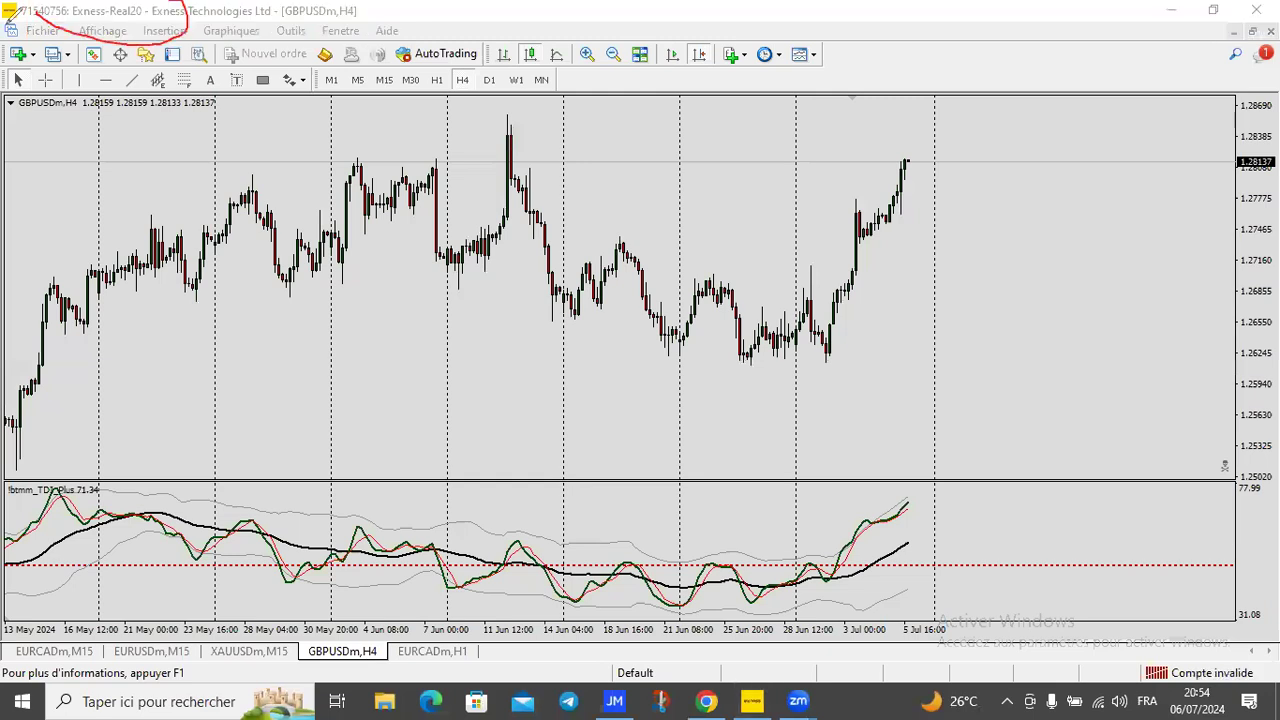
{"action": "mouse_move", "coordinate": [122, 30]}
{"action": "left_mouse_down"}
{"action": "mouse_move", "coordinate": [160, 27]}
{"action": "mouse_move", "coordinate": [160, 130]}
{"action": "left_mouse_up"}
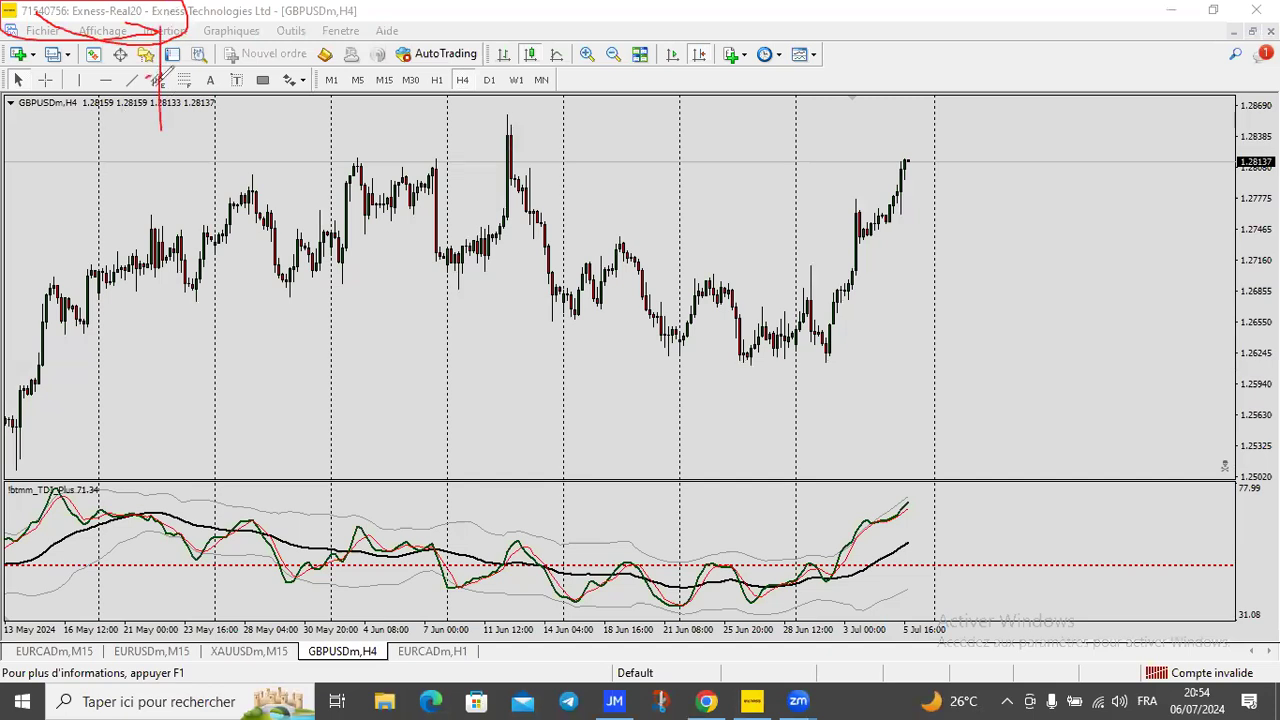
{"action": "left_click_drag", "start_coordinate": [150, 82], "coordinate": [158, 78]}
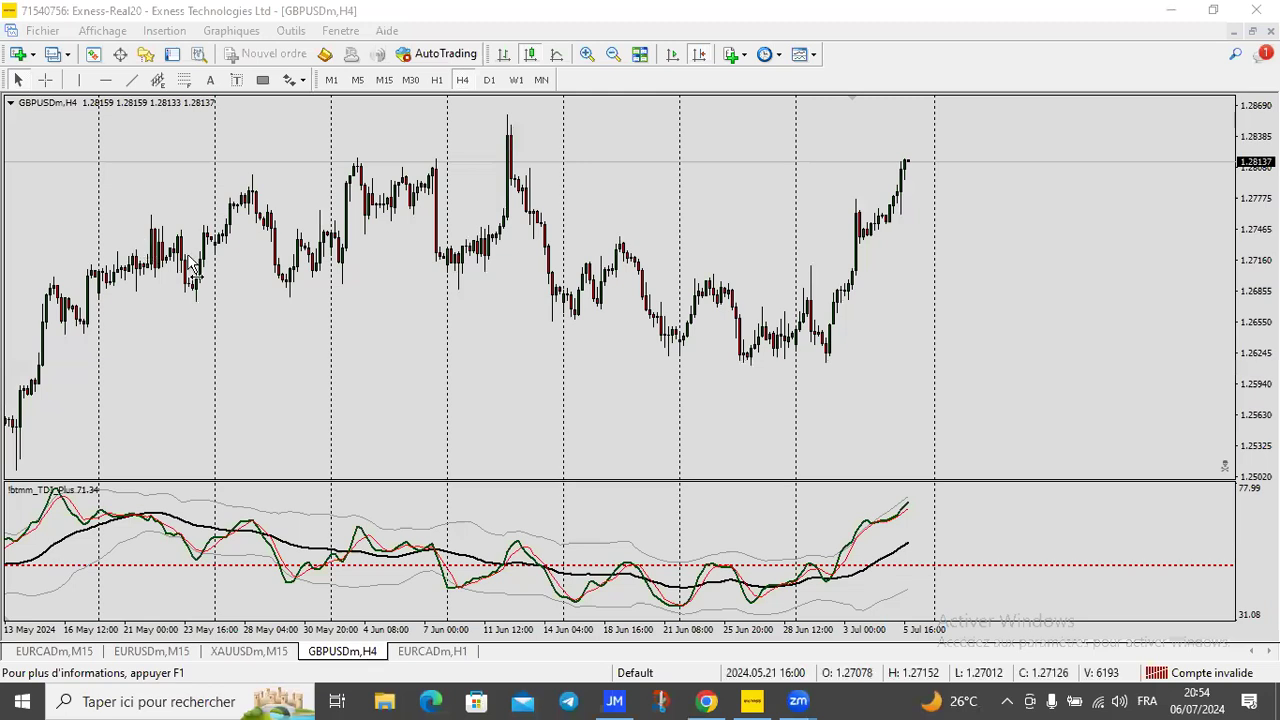
{"action": "scroll", "coordinate": [39, 259], "scroll_direction": "down", "scroll_amount": 5}
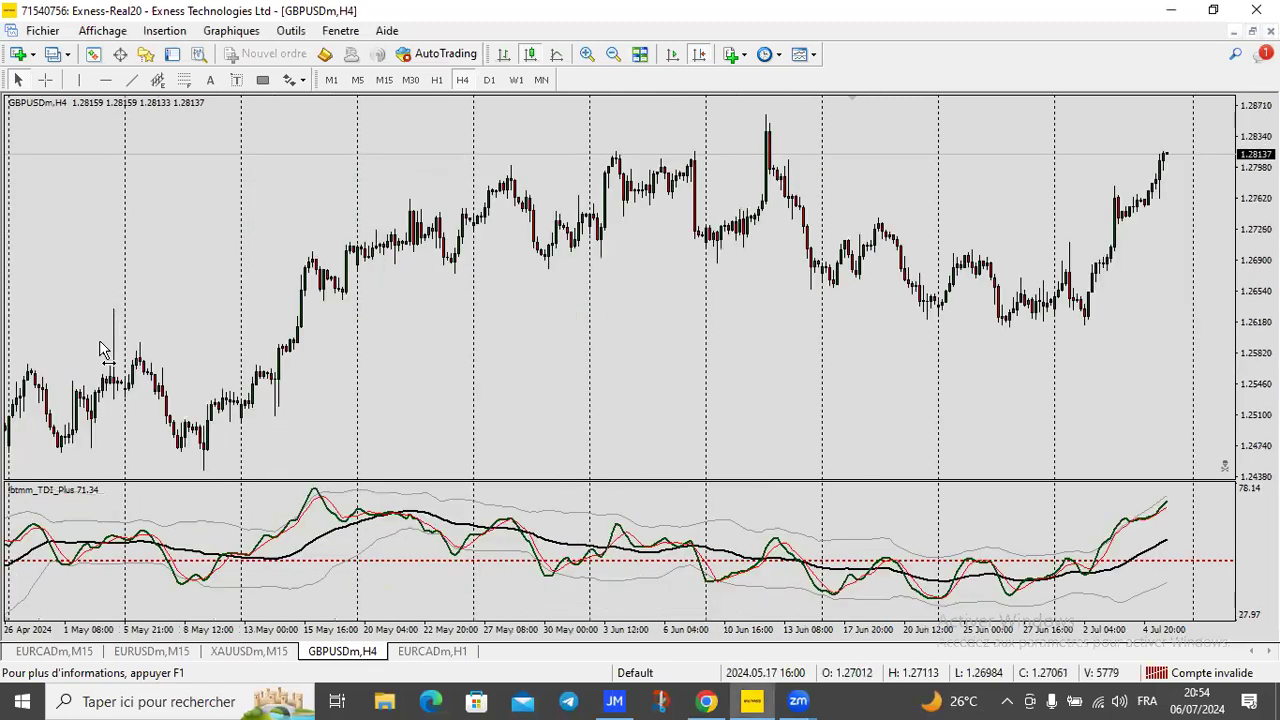
{"action": "left_click_drag", "start_coordinate": [684, 317], "coordinate": [412, 336]}
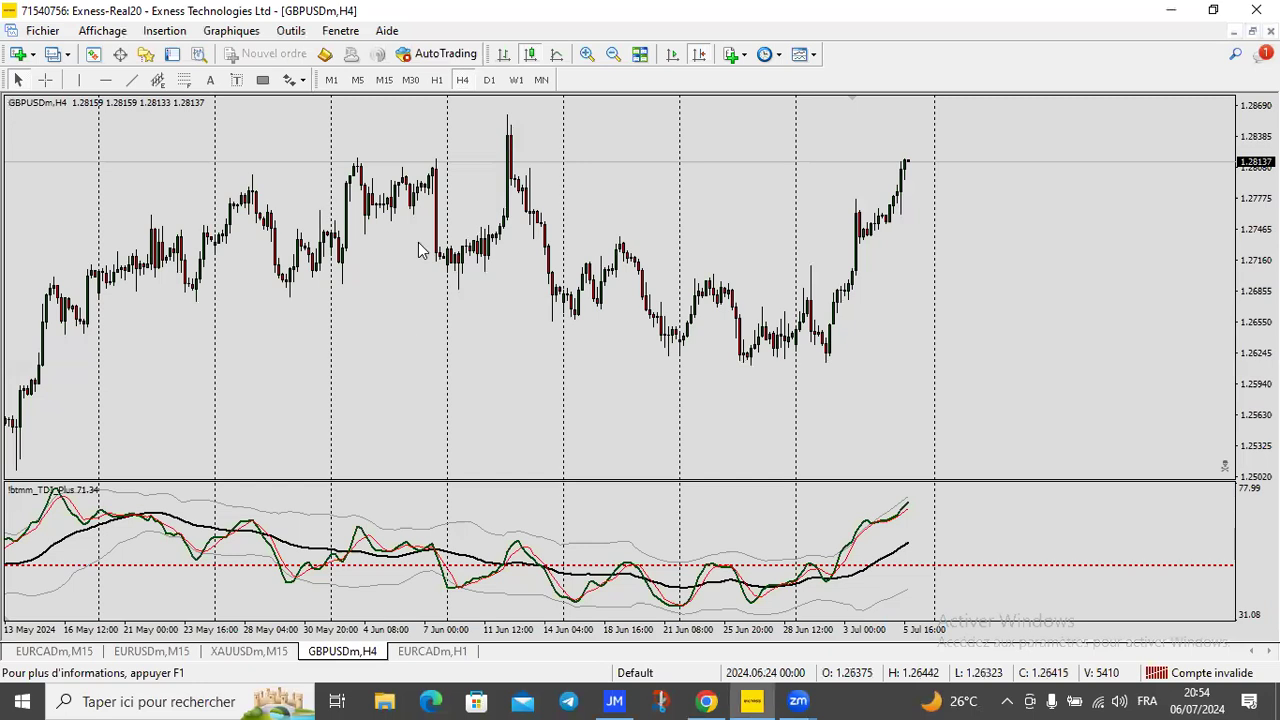
{"action": "left_click_drag", "start_coordinate": [455, 253], "coordinate": [399, 254]}
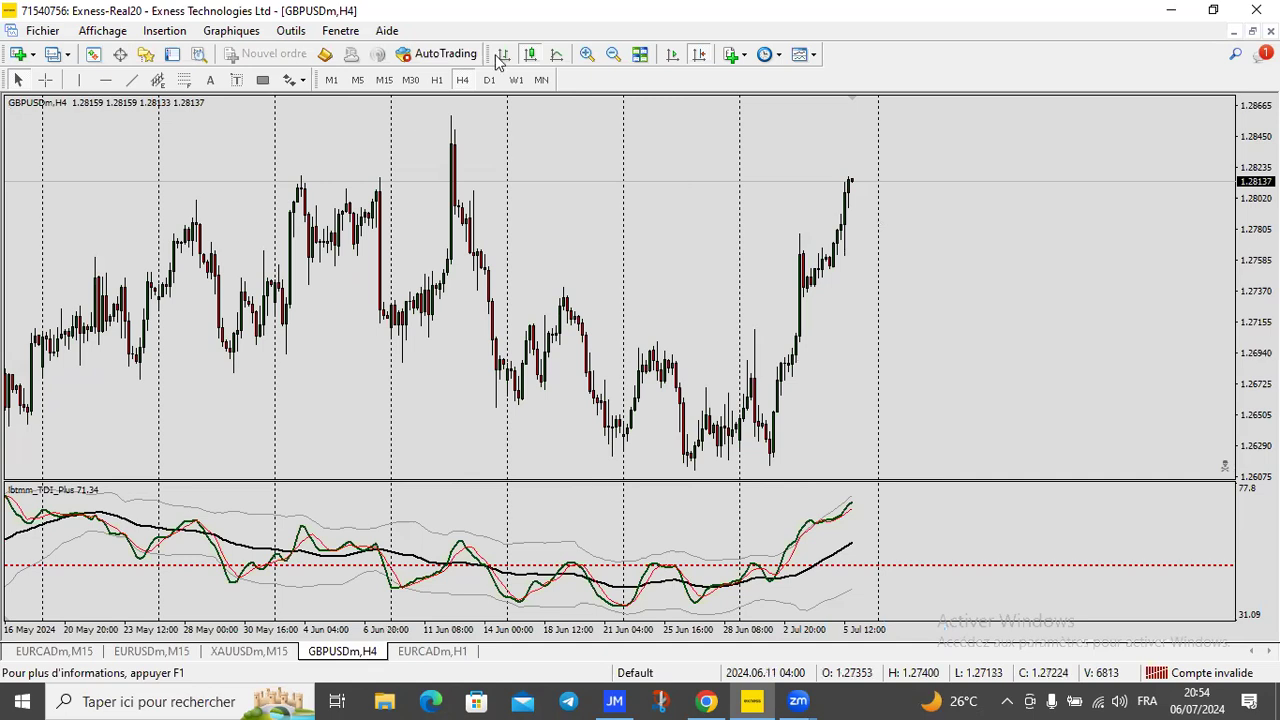
Step: Close the Informations de compte popup and open Paramètres > Profil in Exness
{"action": "left_click", "coordinate": [699, 700]}
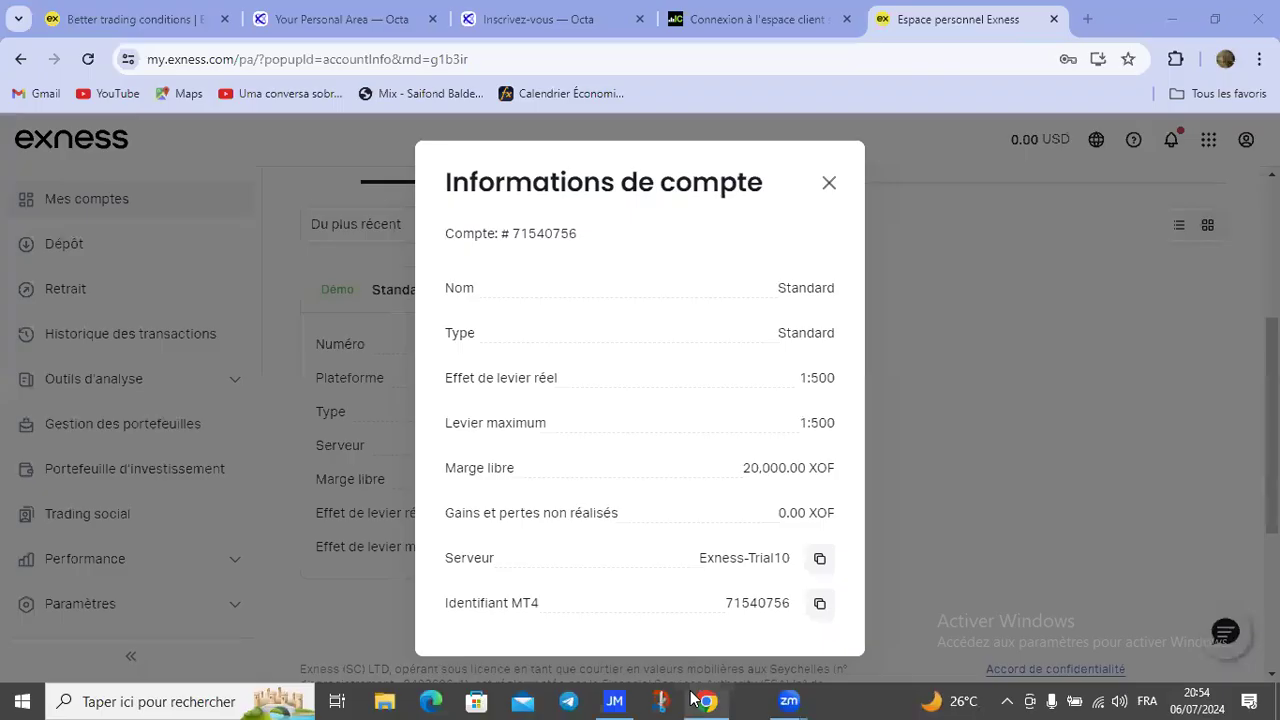
{"action": "left_click", "coordinate": [831, 184]}
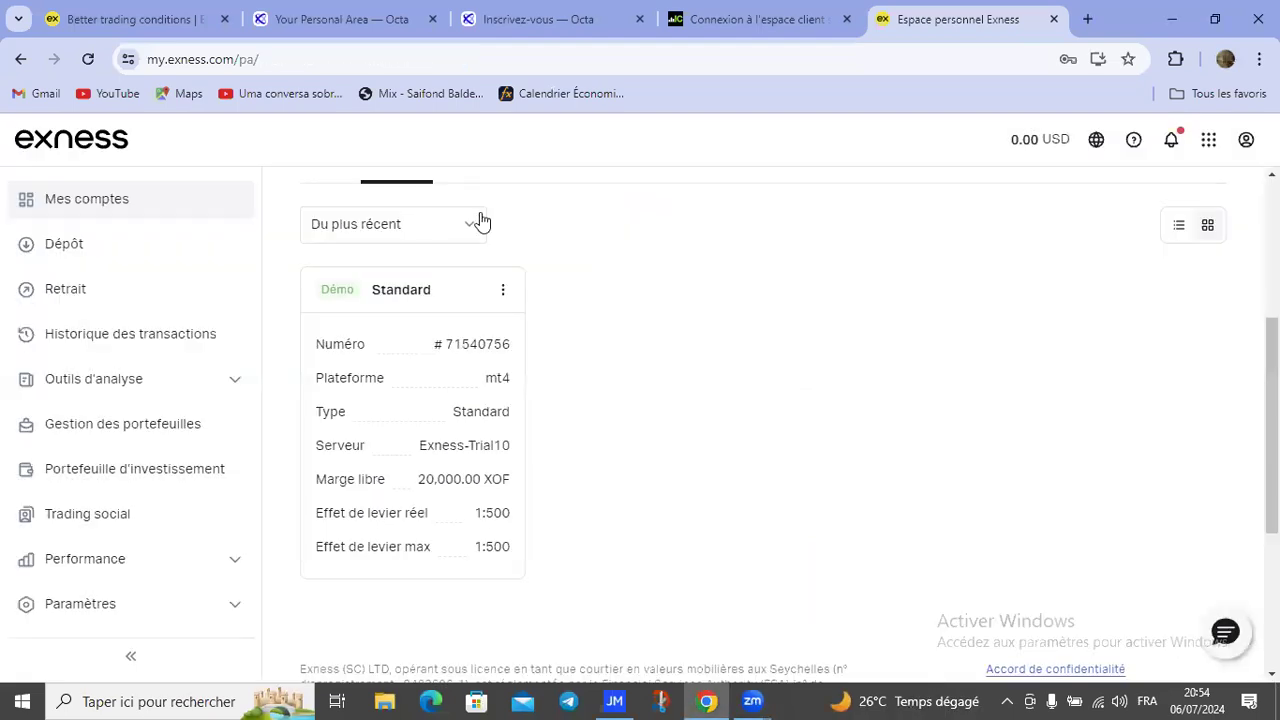
{"action": "left_click", "coordinate": [101, 605]}
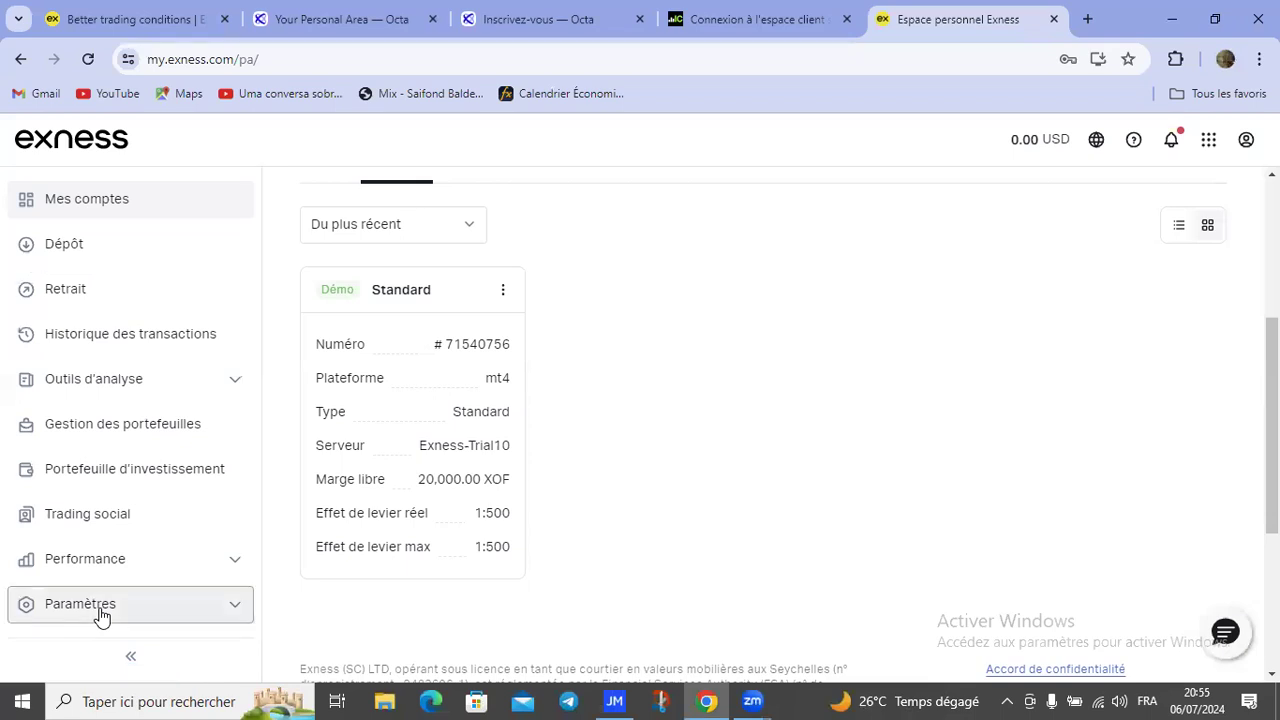
{"action": "scroll", "coordinate": [117, 393], "scroll_direction": "down", "scroll_amount": 2}
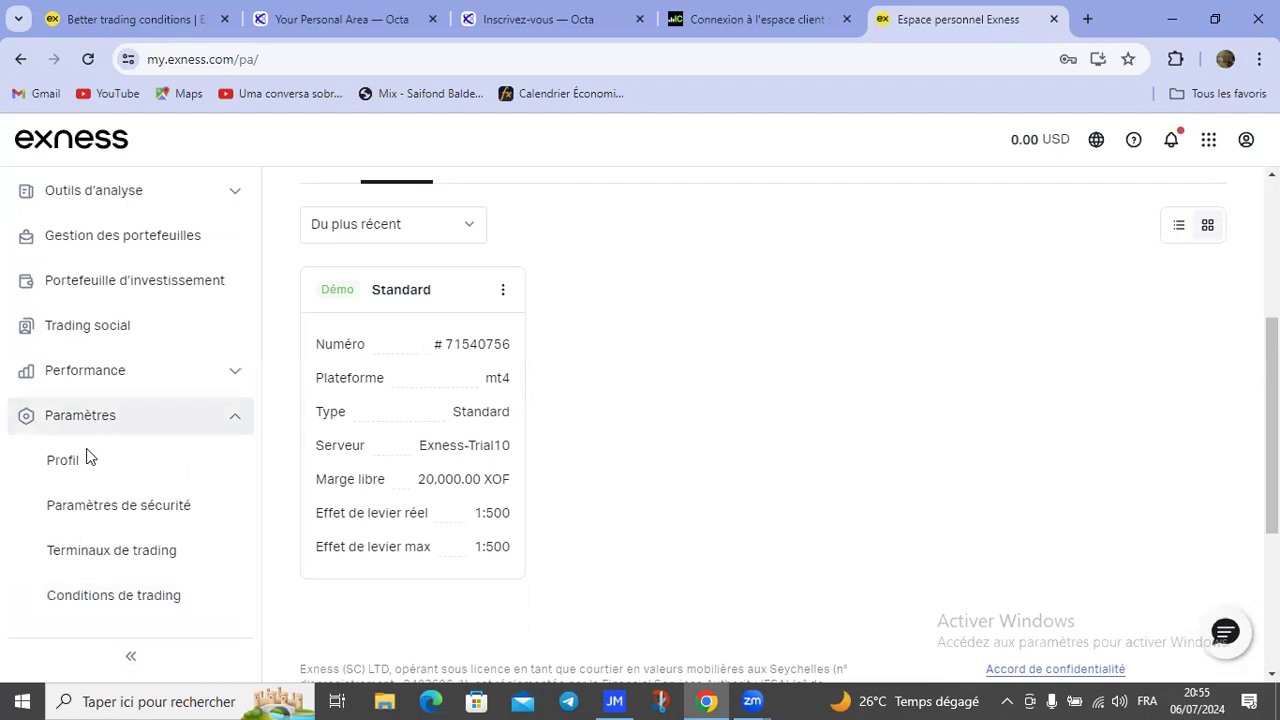
{"action": "left_click", "coordinate": [65, 478]}
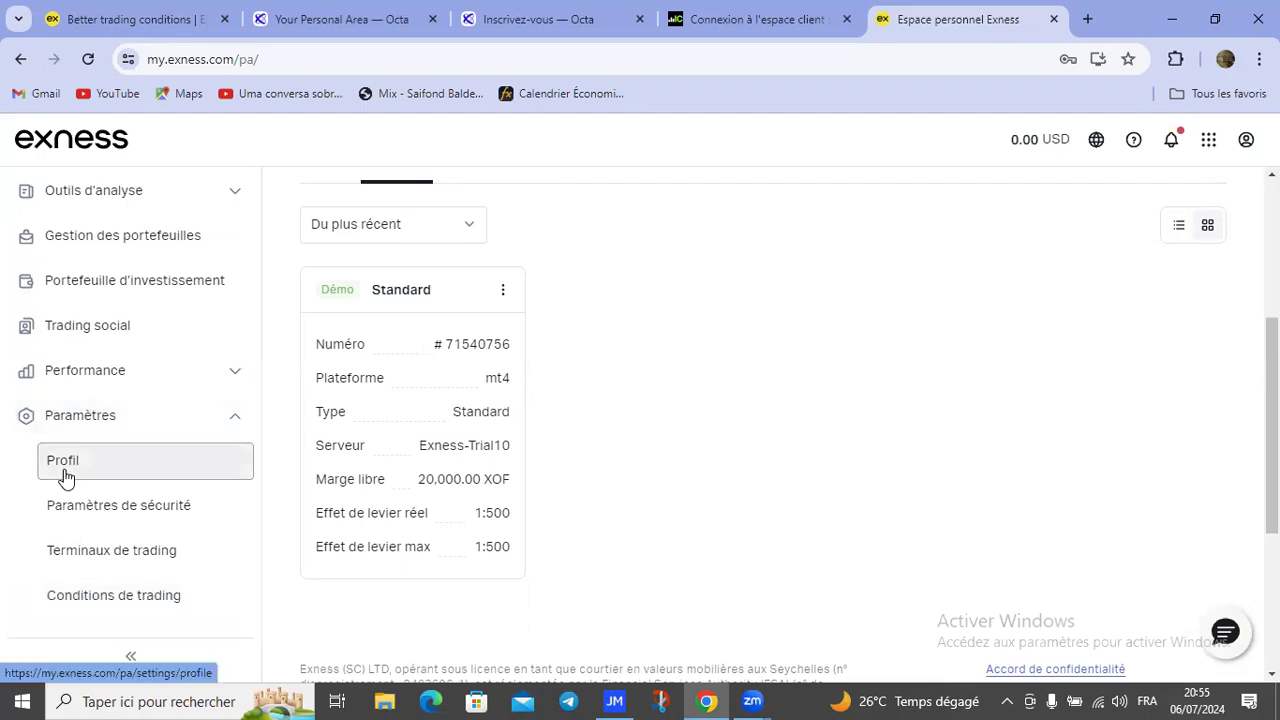
{"action": "left_click", "coordinate": [65, 478]}
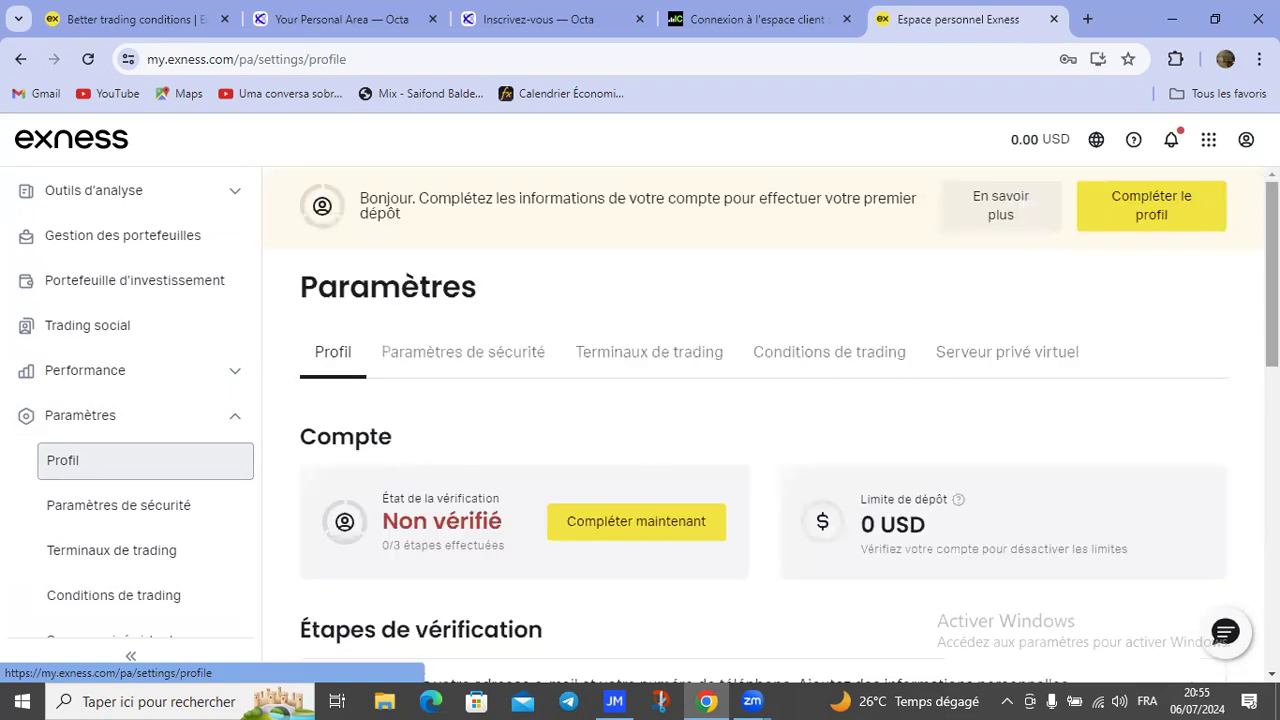
Step: Scroll down the profile page and choose Compléter maintenant in the Compte section
{"action": "scroll", "coordinate": [764, 420], "scroll_direction": "down", "scroll_amount": 2}
{"action": "scroll", "coordinate": [764, 420], "scroll_direction": "down", "scroll_amount": 1}
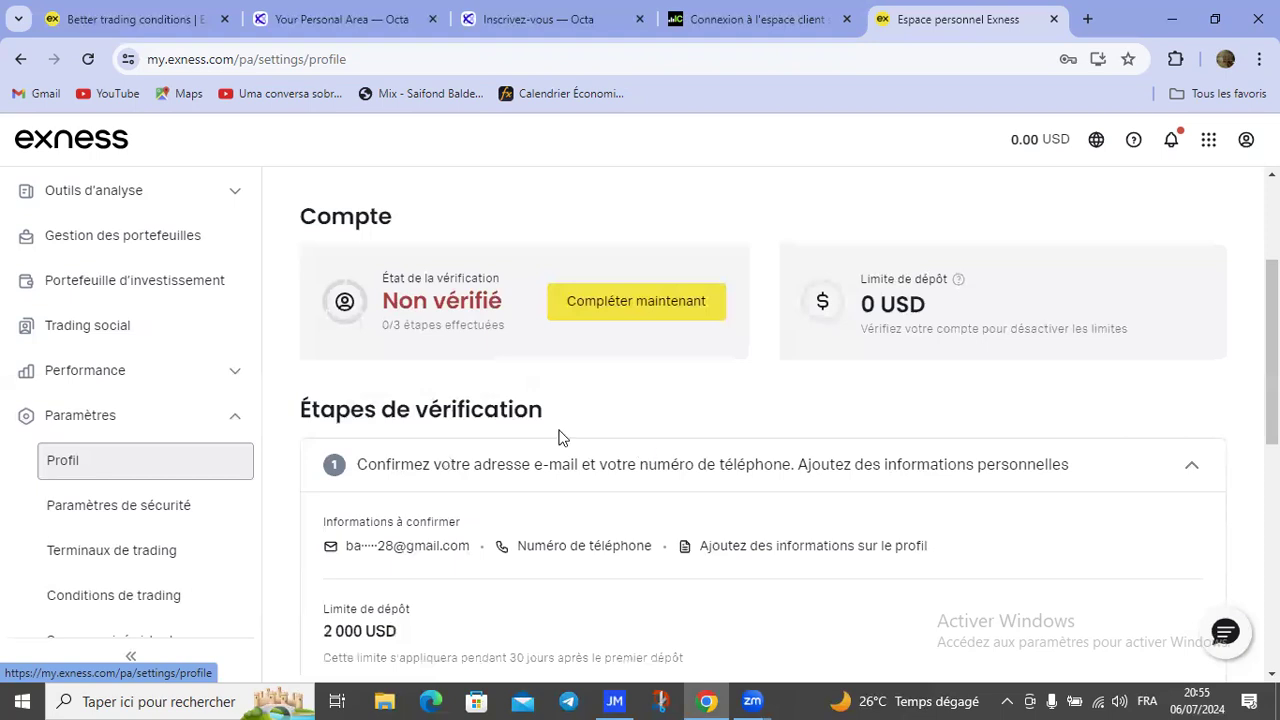
{"action": "left_click", "coordinate": [641, 310]}
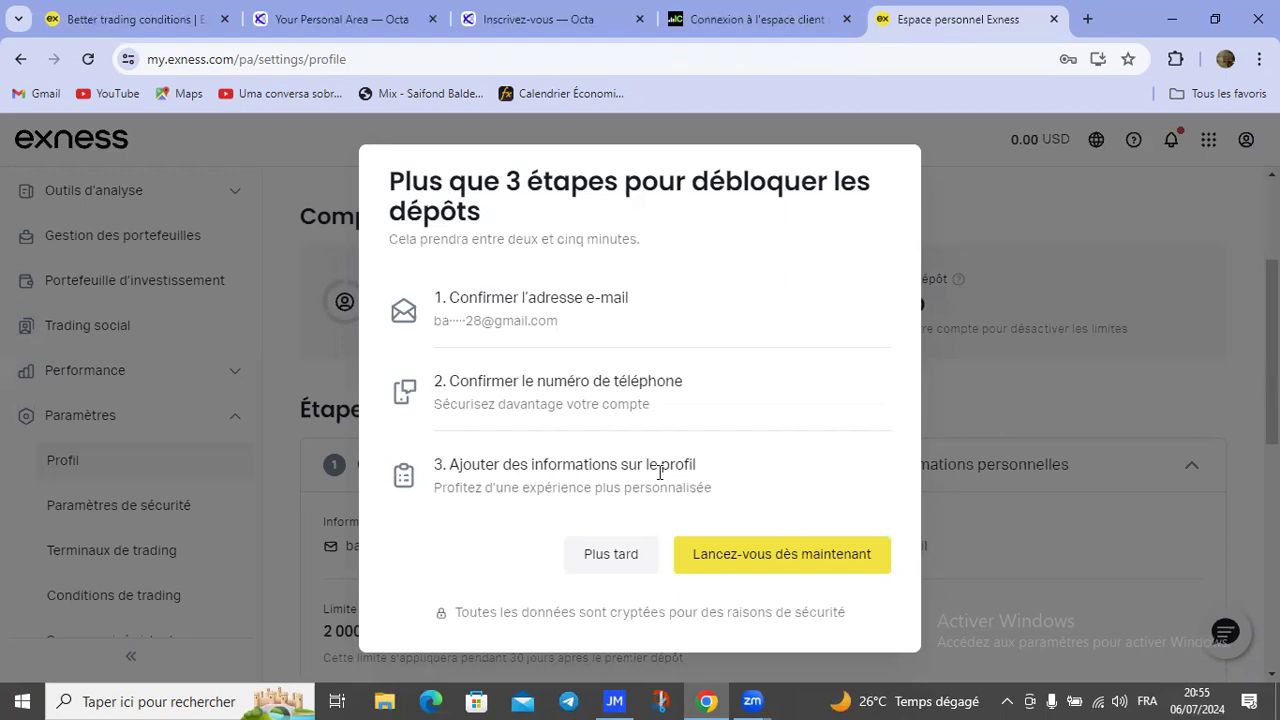
Step: Start verification, back out of the e-mail code dialog, and postpone with Plus tard
{"action": "left_click", "coordinate": [758, 554]}
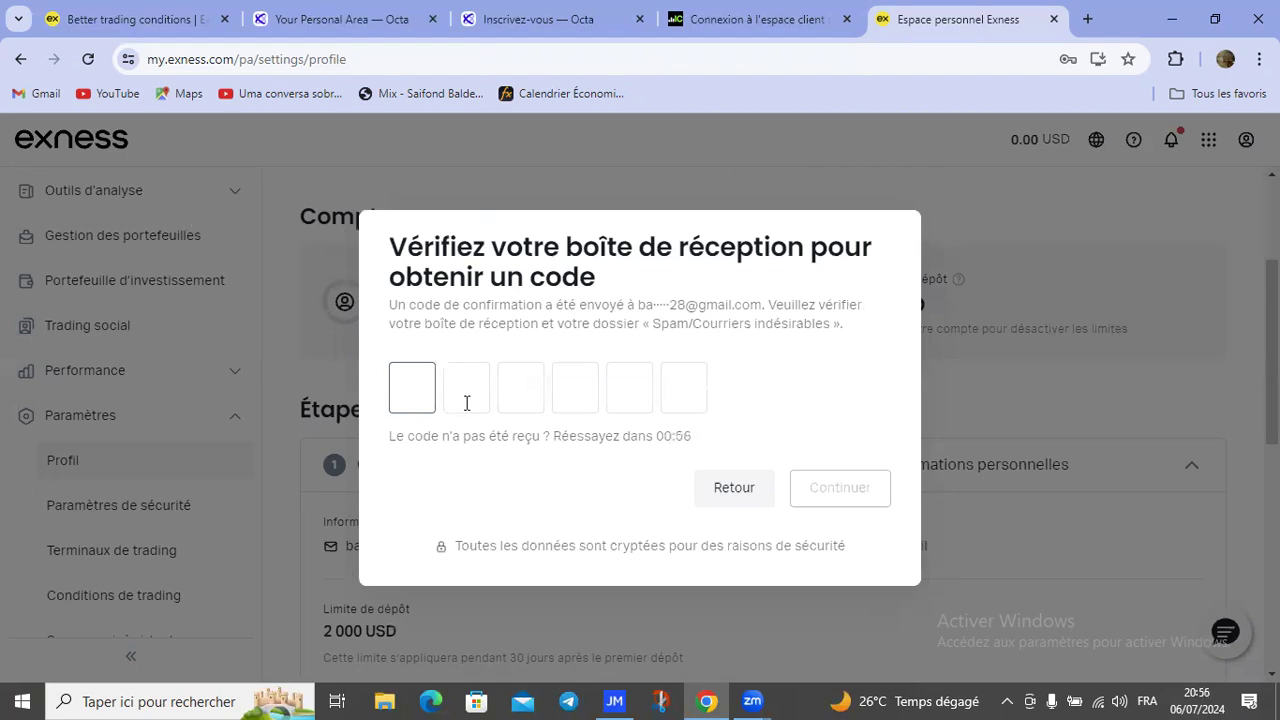
{"action": "left_click", "coordinate": [745, 492]}
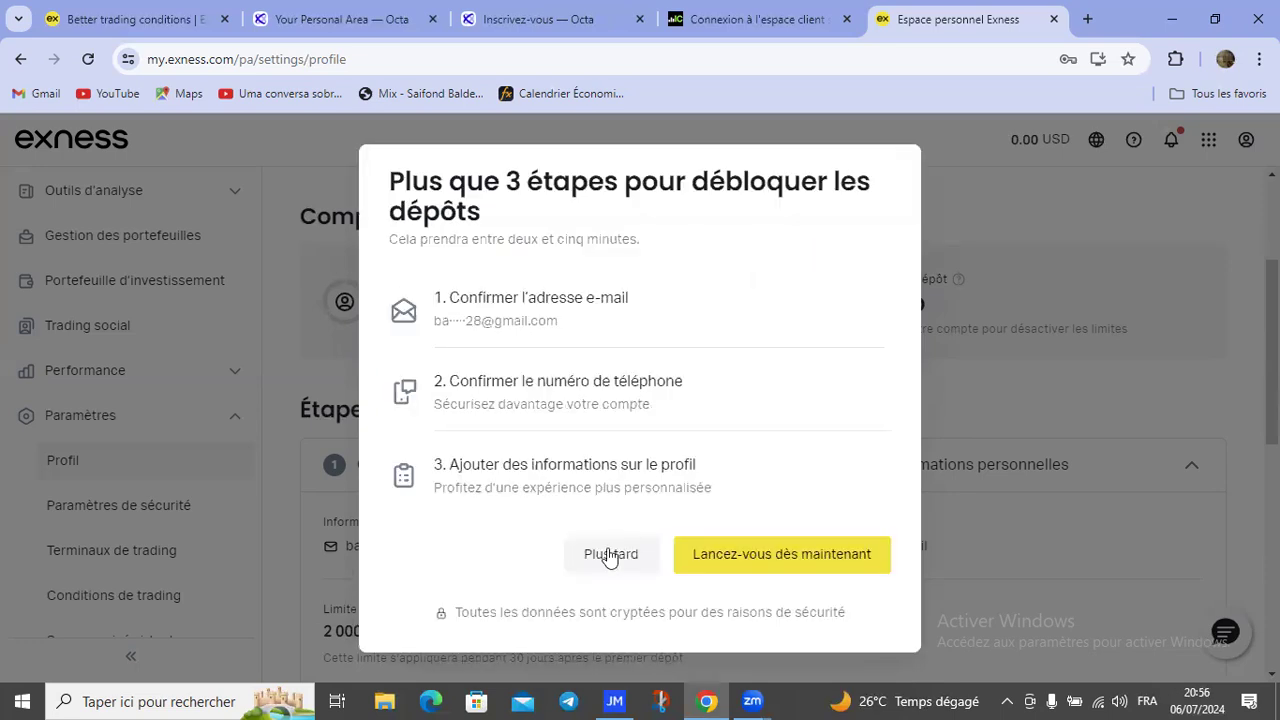
{"action": "left_click", "coordinate": [609, 553]}
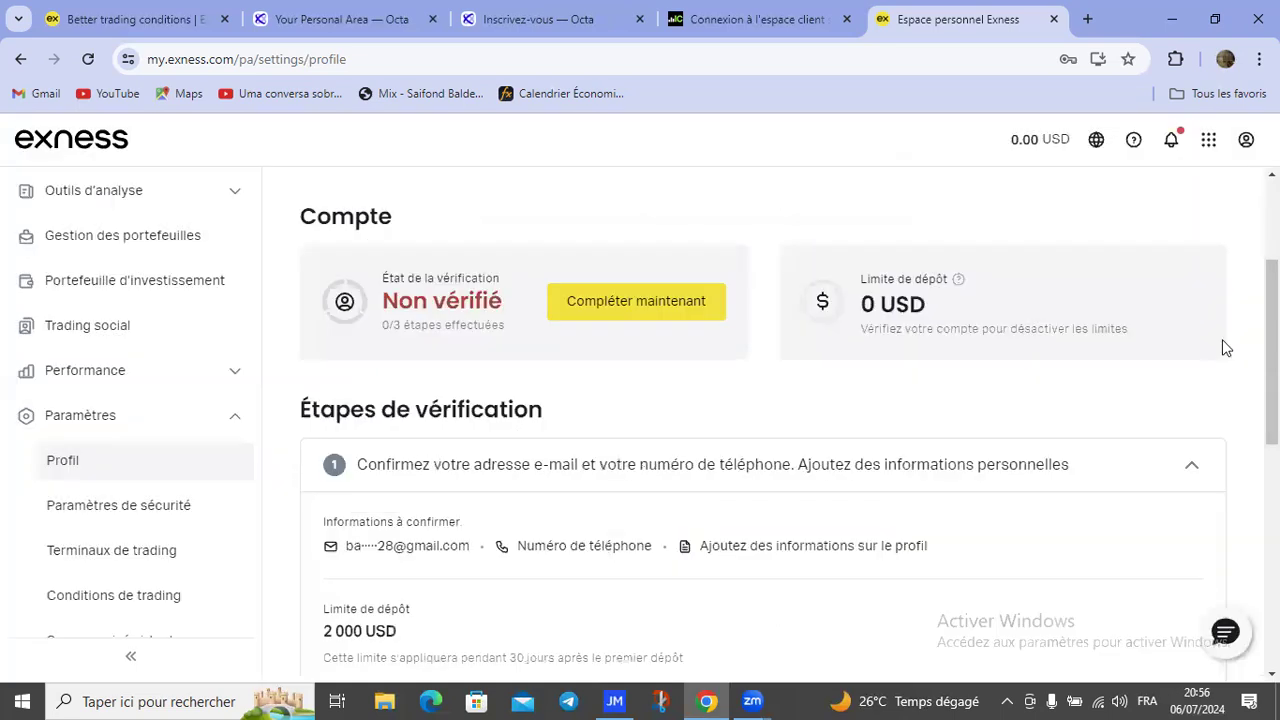
Step: Expand 'Vérifiez votre identité' to show its 10 000 USD deposit limit, locked until step 1
{"action": "scroll", "coordinate": [789, 429], "scroll_direction": "down", "scroll_amount": 1}
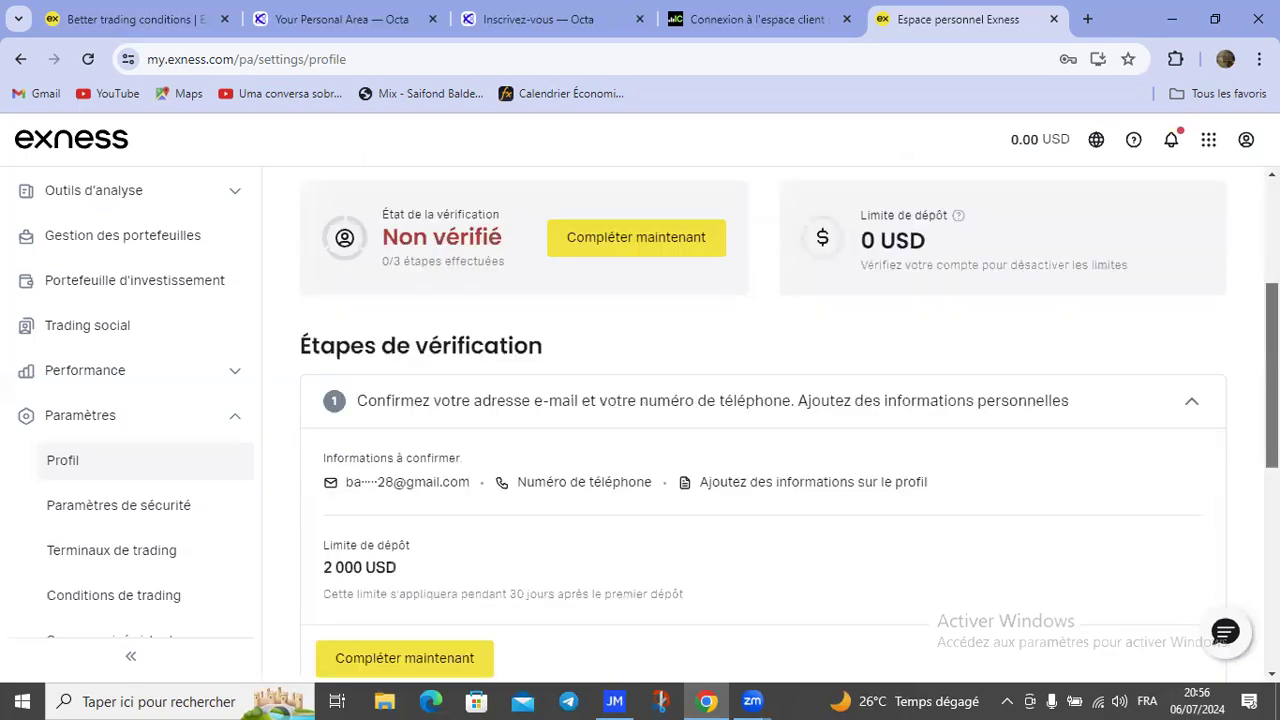
{"action": "scroll", "coordinate": [789, 429], "scroll_direction": "down", "scroll_amount": 2}
{"action": "scroll", "coordinate": [789, 429], "scroll_direction": "down", "scroll_amount": 2}
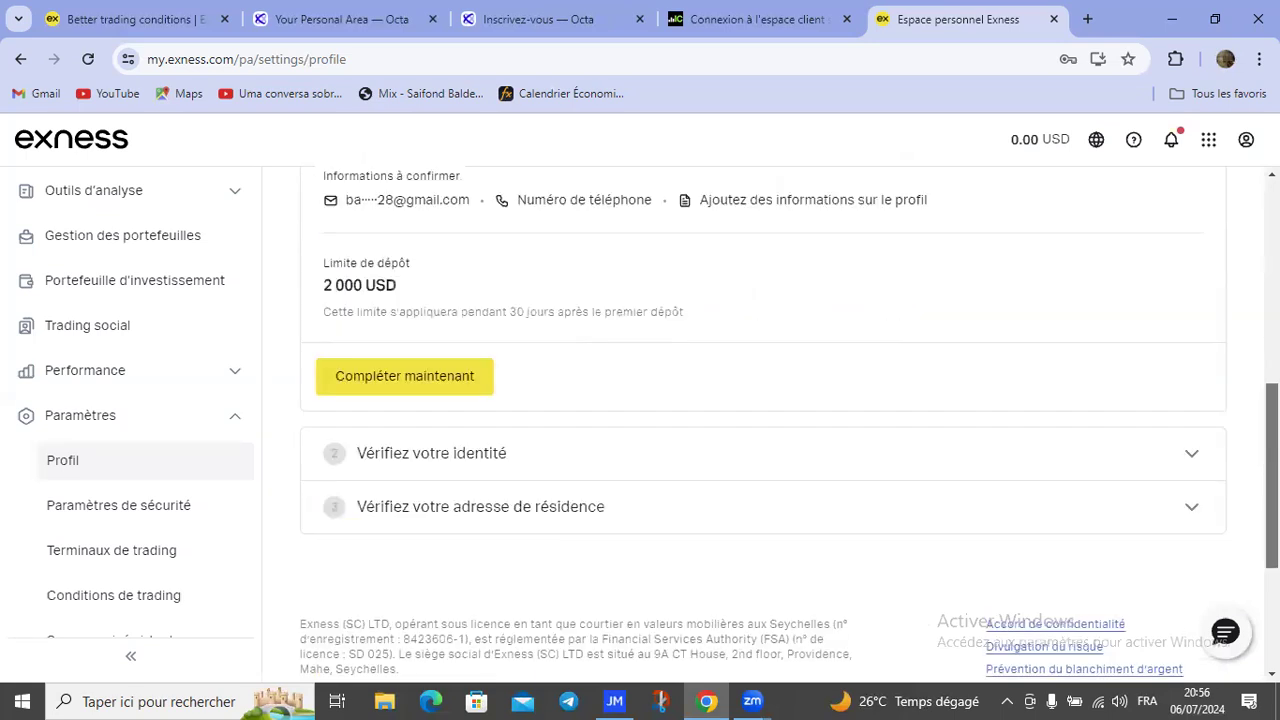
{"action": "scroll", "coordinate": [789, 429], "scroll_direction": "down", "scroll_amount": 1}
{"action": "scroll", "coordinate": [1192, 390], "scroll_direction": "down", "scroll_amount": 1}
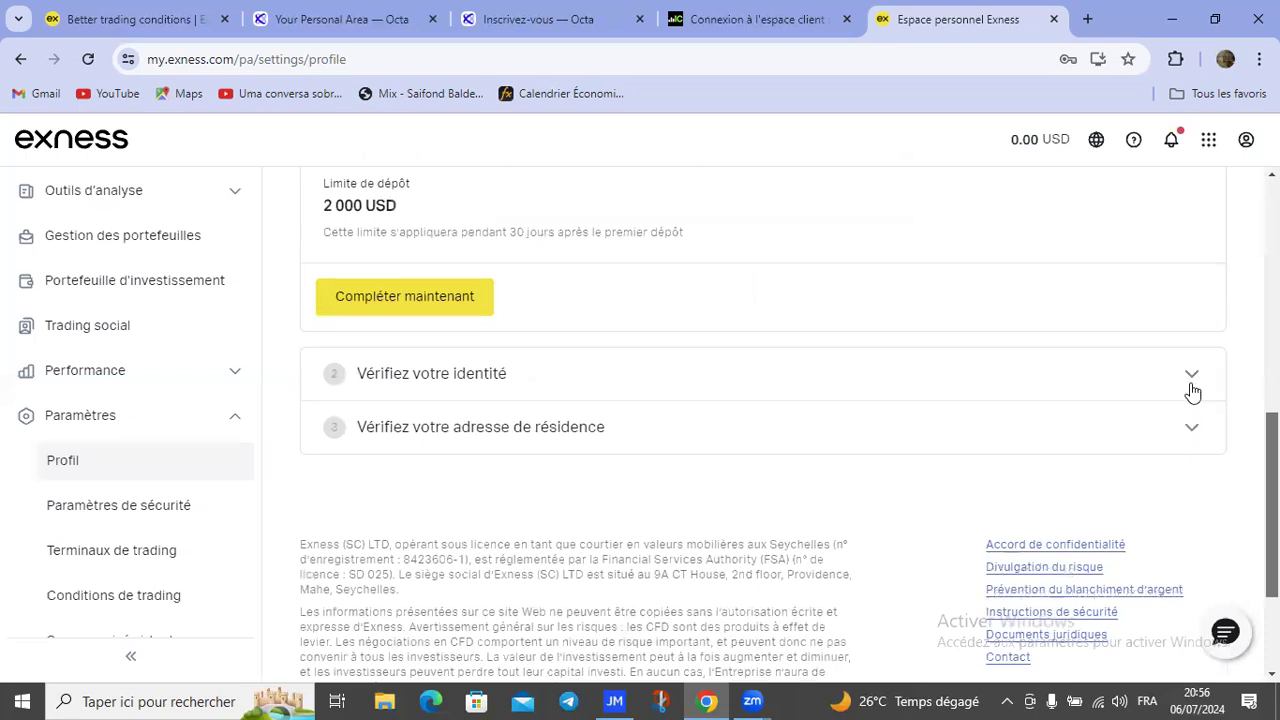
{"action": "left_click", "coordinate": [1192, 380]}
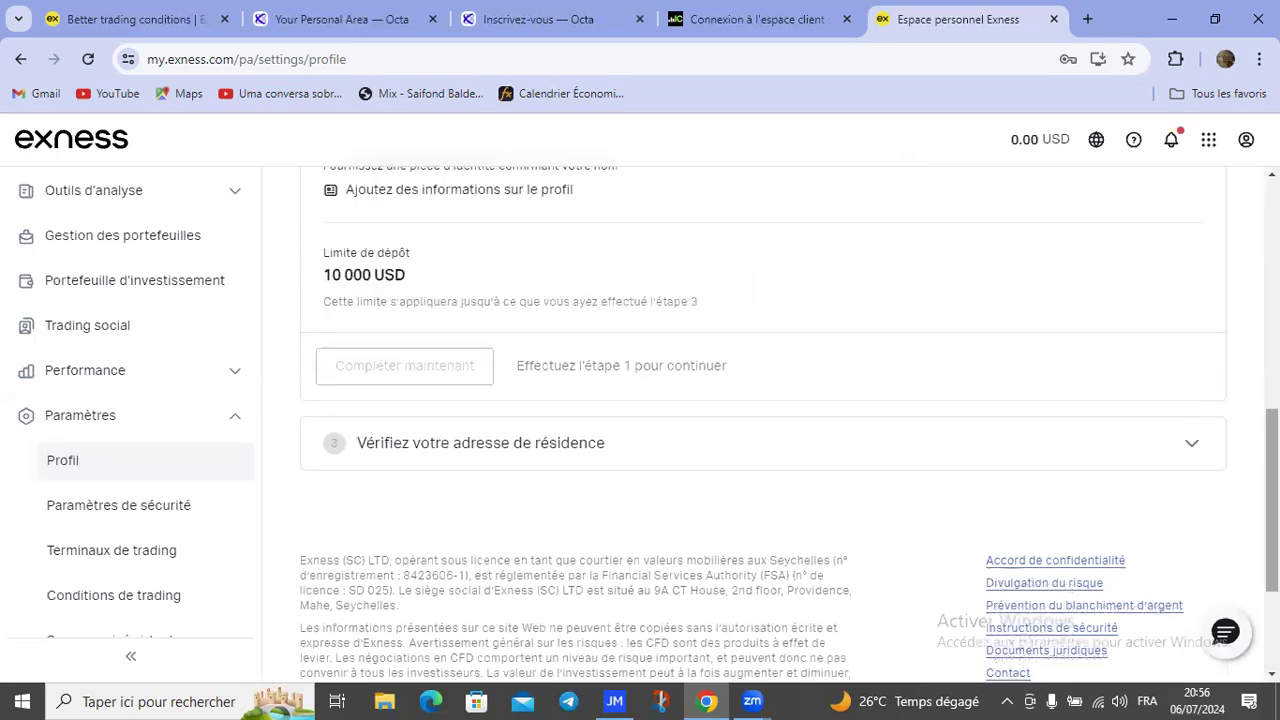
{"action": "scroll", "coordinate": [789, 425], "scroll_direction": "up", "scroll_amount": 1}
{"action": "scroll", "coordinate": [763, 420], "scroll_direction": "up", "scroll_amount": 3}
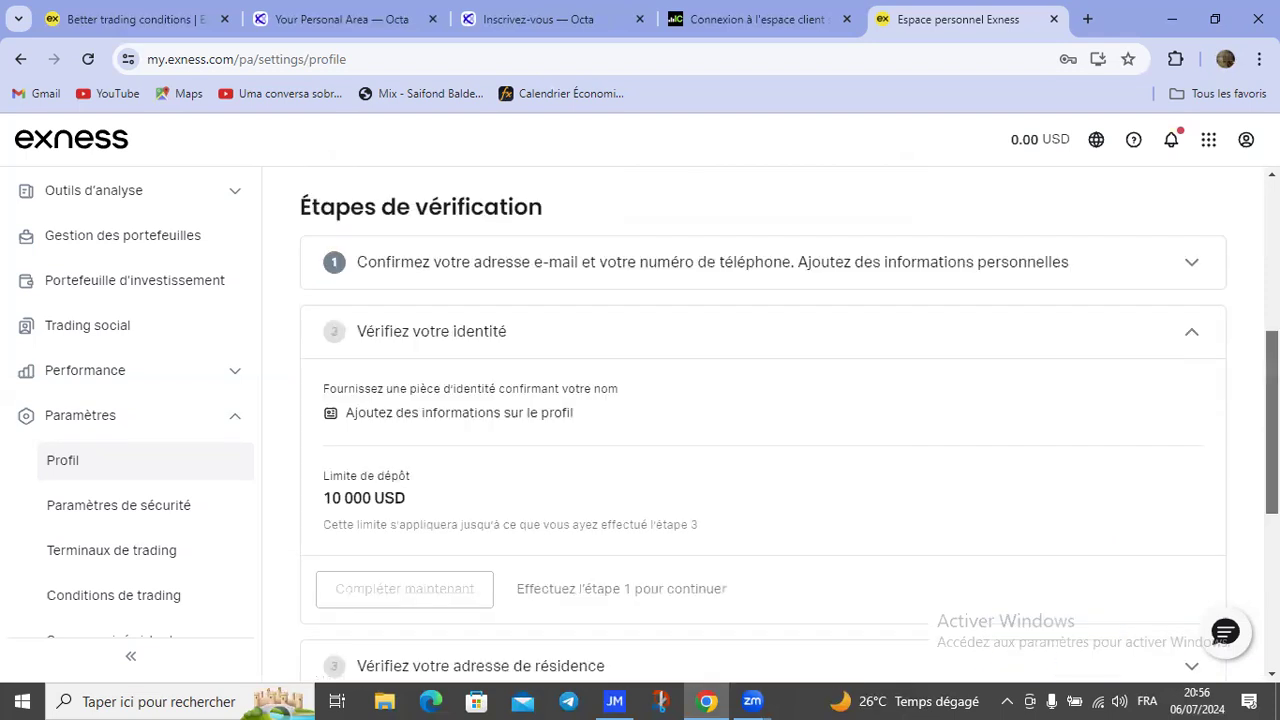
{"action": "scroll", "coordinate": [1246, 406], "scroll_direction": "down", "scroll_amount": 3}
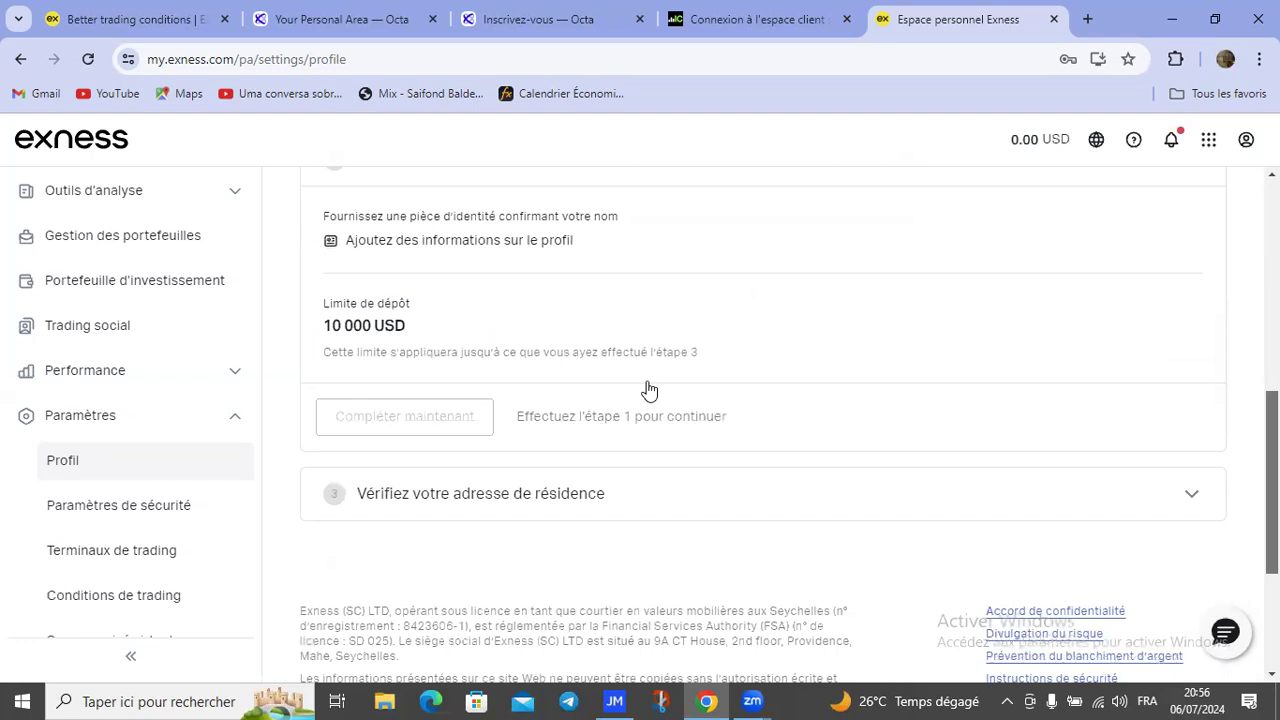
{"action": "scroll", "coordinate": [643, 386], "scroll_direction": "up", "scroll_amount": 2}
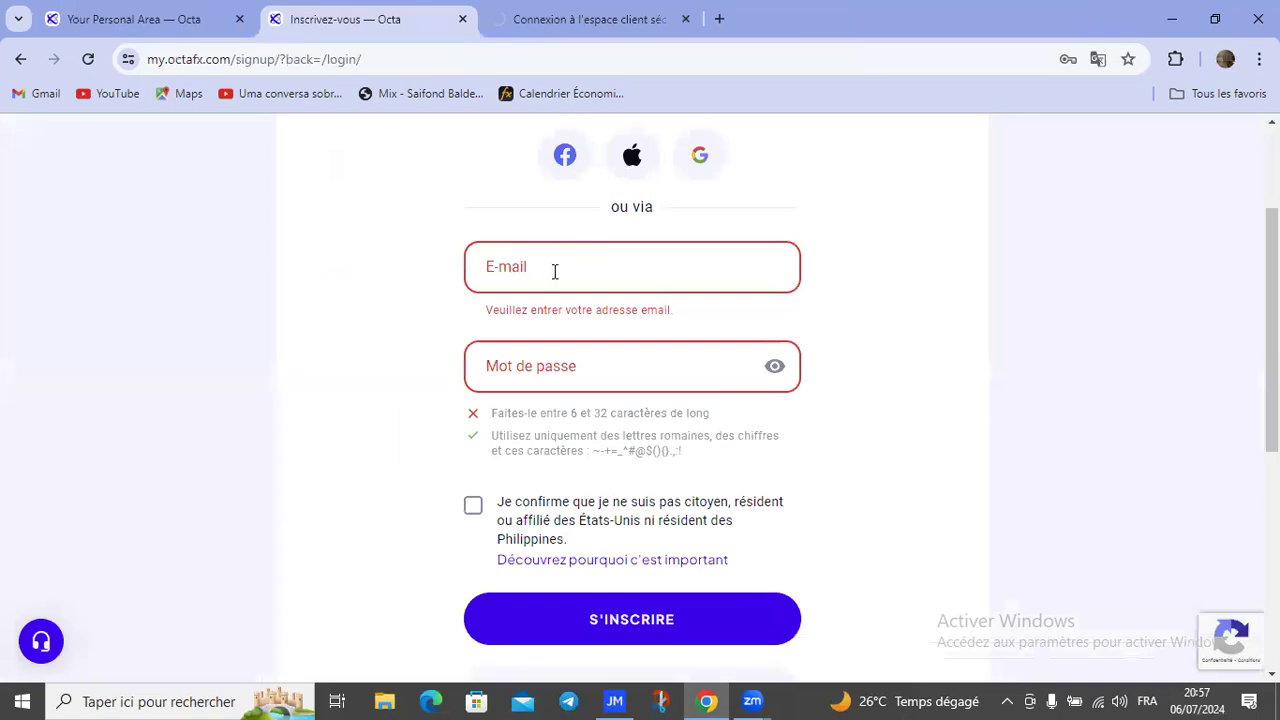
{"action": "left_click", "coordinate": [546, 261]}
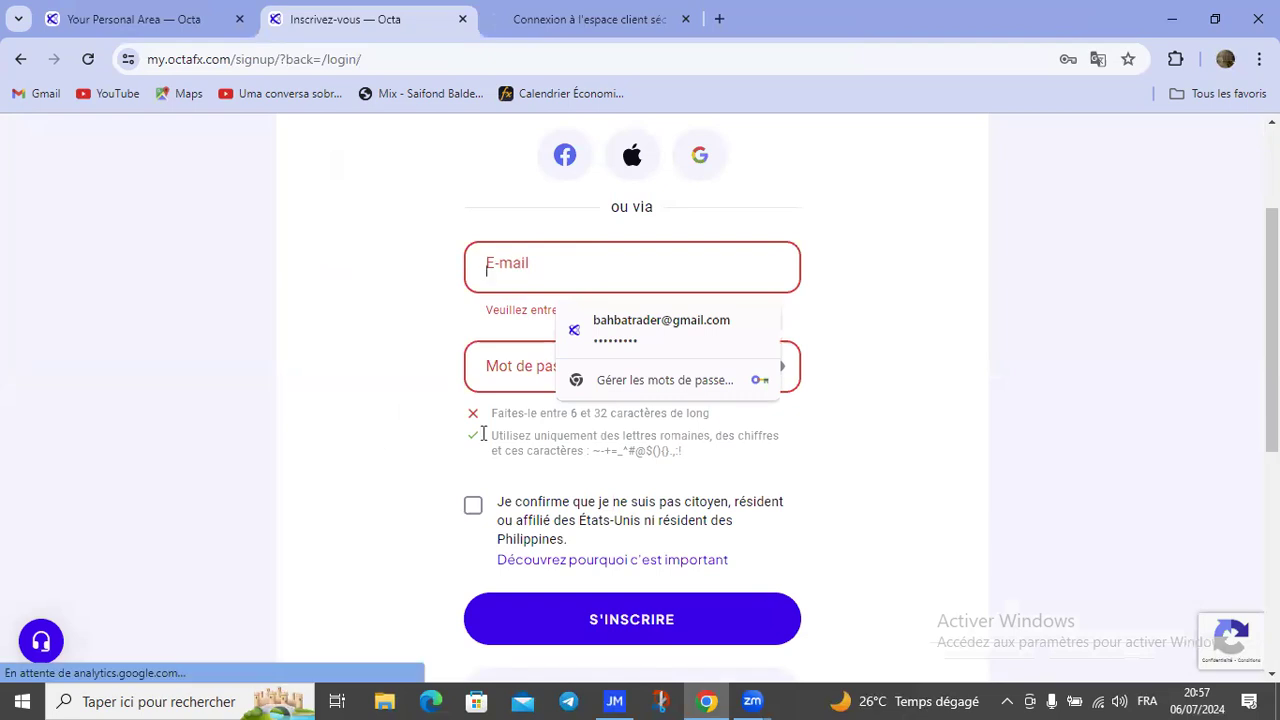
{"action": "left_click", "coordinate": [534, 263]}
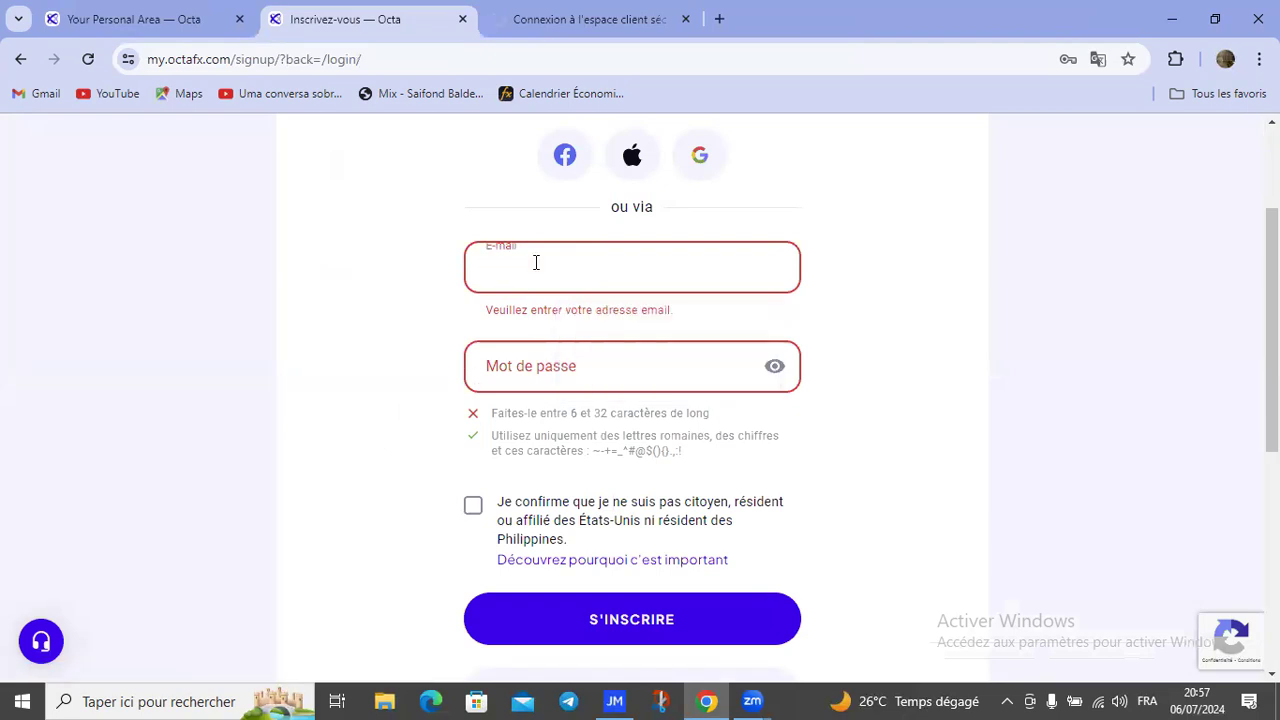
{"action": "left_click", "coordinate": [526, 373]}
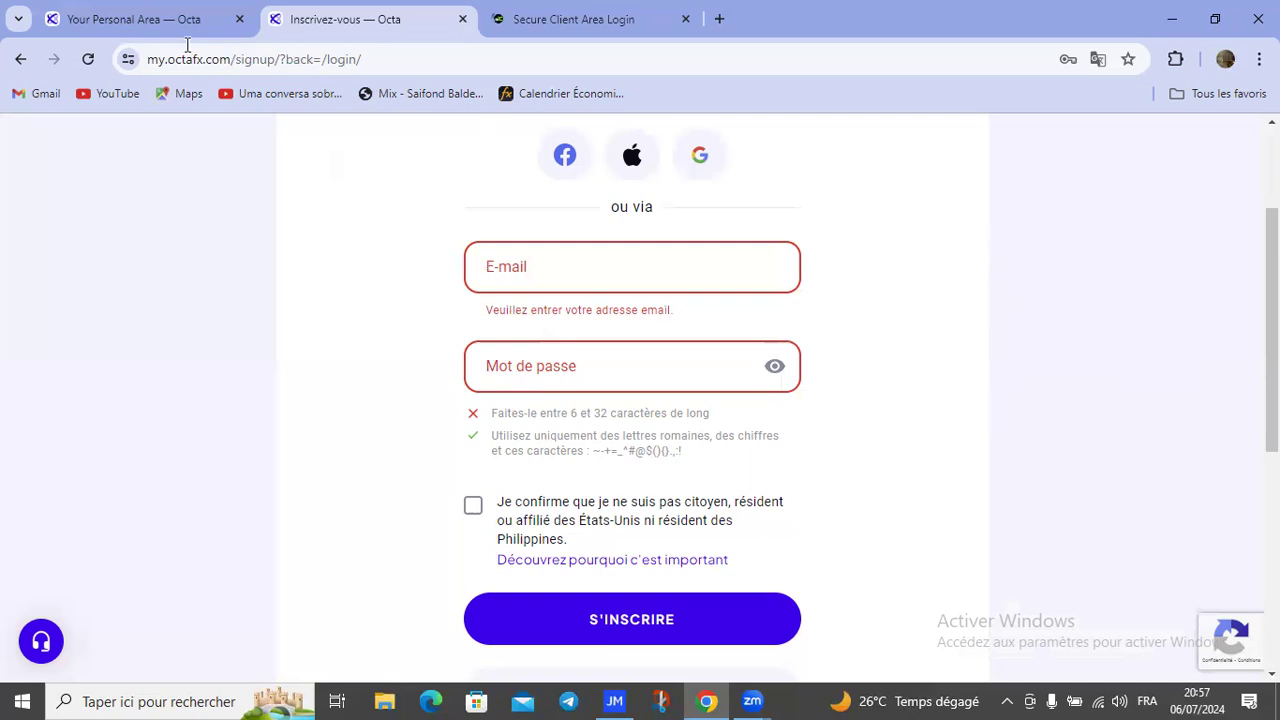
{"action": "key", "text": "ctrl+w"}
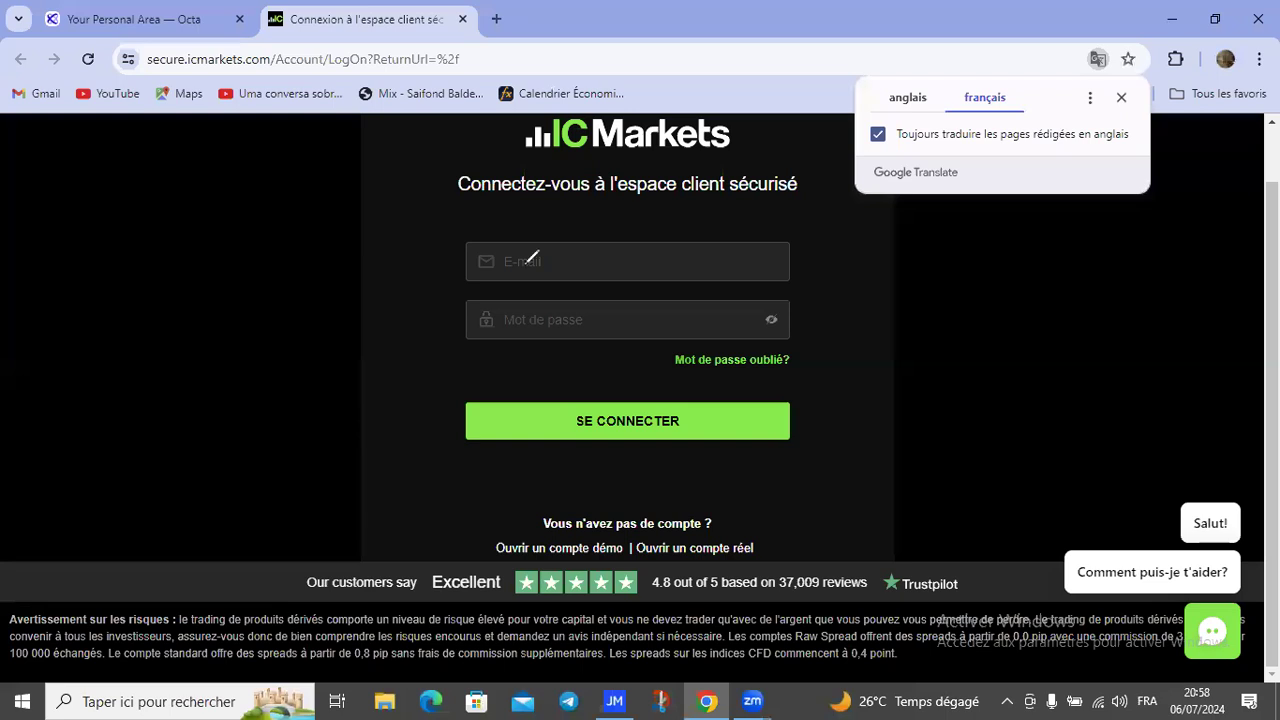
Step: Annotate the login form's e-mail, password, sign-in and demo/real account options, then clear annotations and dismiss translation prompt
{"action": "left_click", "coordinate": [638, 257]}
{"action": "left_click_drag", "start_coordinate": [524, 266], "coordinate": [639, 259]}
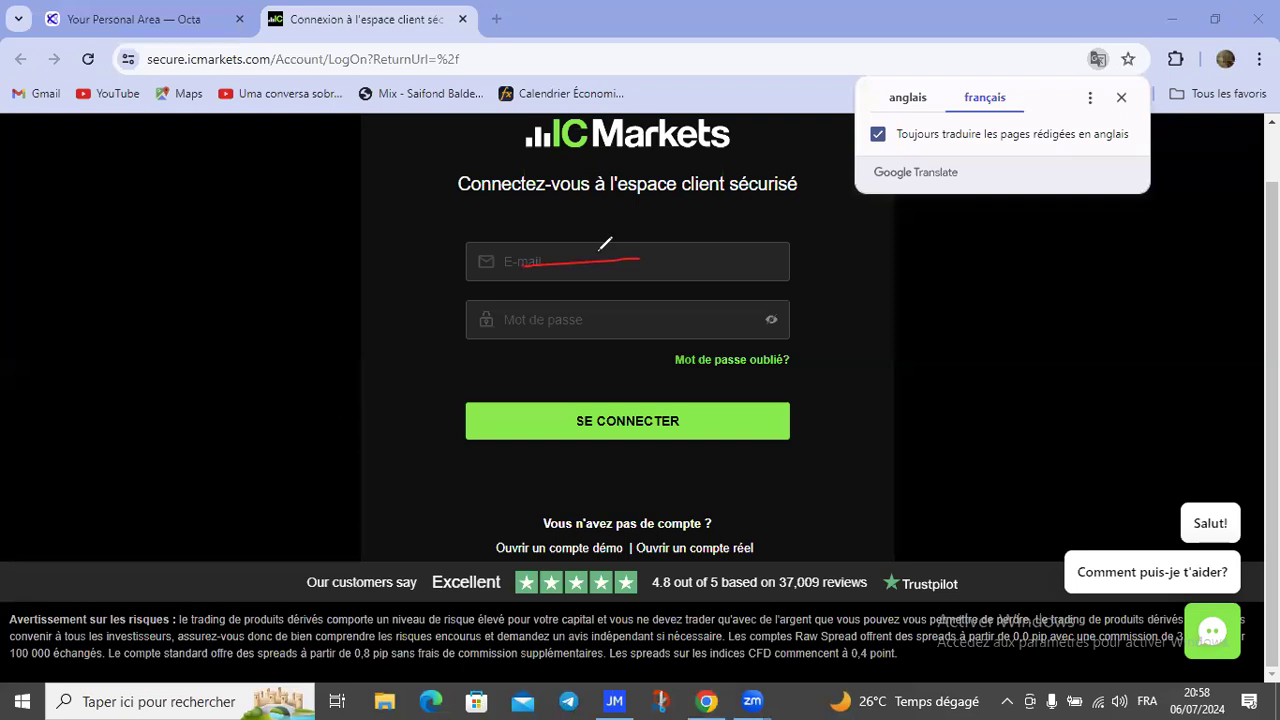
{"action": "left_click_drag", "start_coordinate": [532, 326], "coordinate": [598, 318]}
{"action": "mouse_move", "coordinate": [421, 358]}
{"action": "left_mouse_down"}
{"action": "mouse_move", "coordinate": [429, 382]}
{"action": "mouse_move", "coordinate": [497, 417]}
{"action": "left_mouse_up"}
{"action": "mouse_move", "coordinate": [497, 541]}
{"action": "left_mouse_down"}
{"action": "mouse_move", "coordinate": [643, 536]}
{"action": "mouse_move", "coordinate": [623, 582]}
{"action": "mouse_move", "coordinate": [491, 578]}
{"action": "mouse_move", "coordinate": [500, 540]}
{"action": "left_mouse_up"}
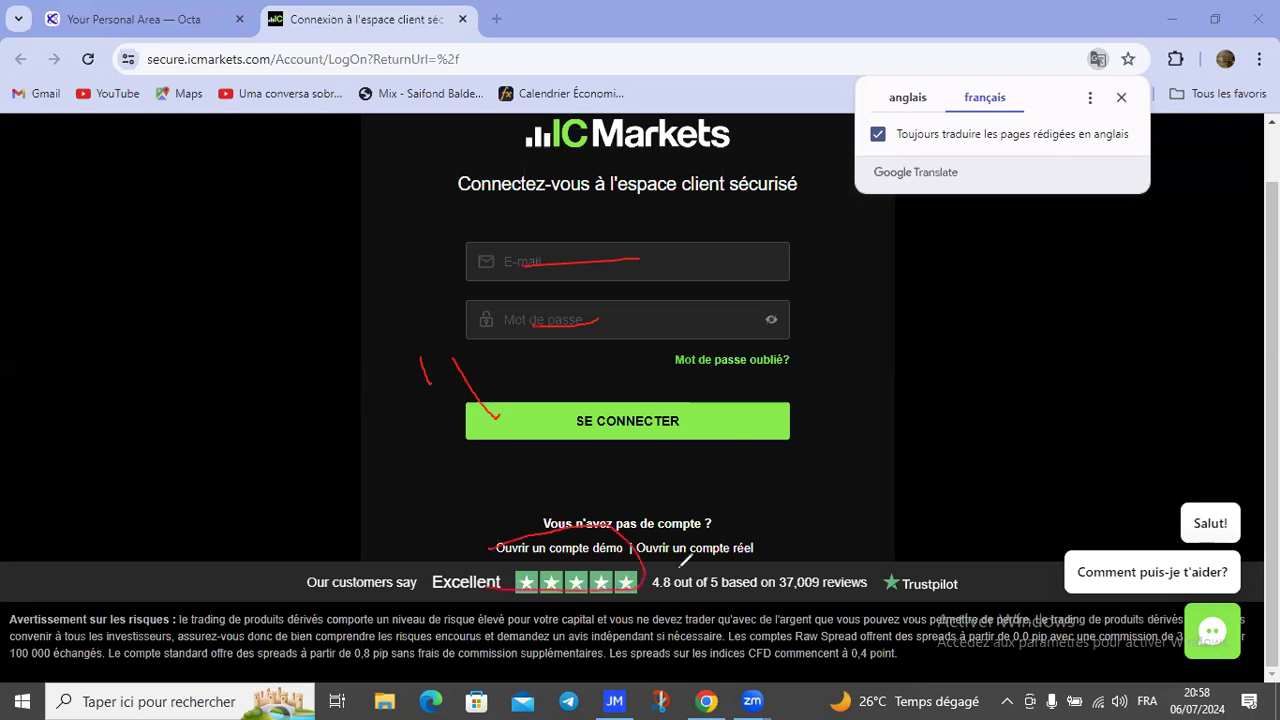
{"action": "mouse_move", "coordinate": [617, 558]}
{"action": "left_mouse_down"}
{"action": "mouse_move", "coordinate": [738, 520]}
{"action": "mouse_move", "coordinate": [628, 542]}
{"action": "left_mouse_up"}
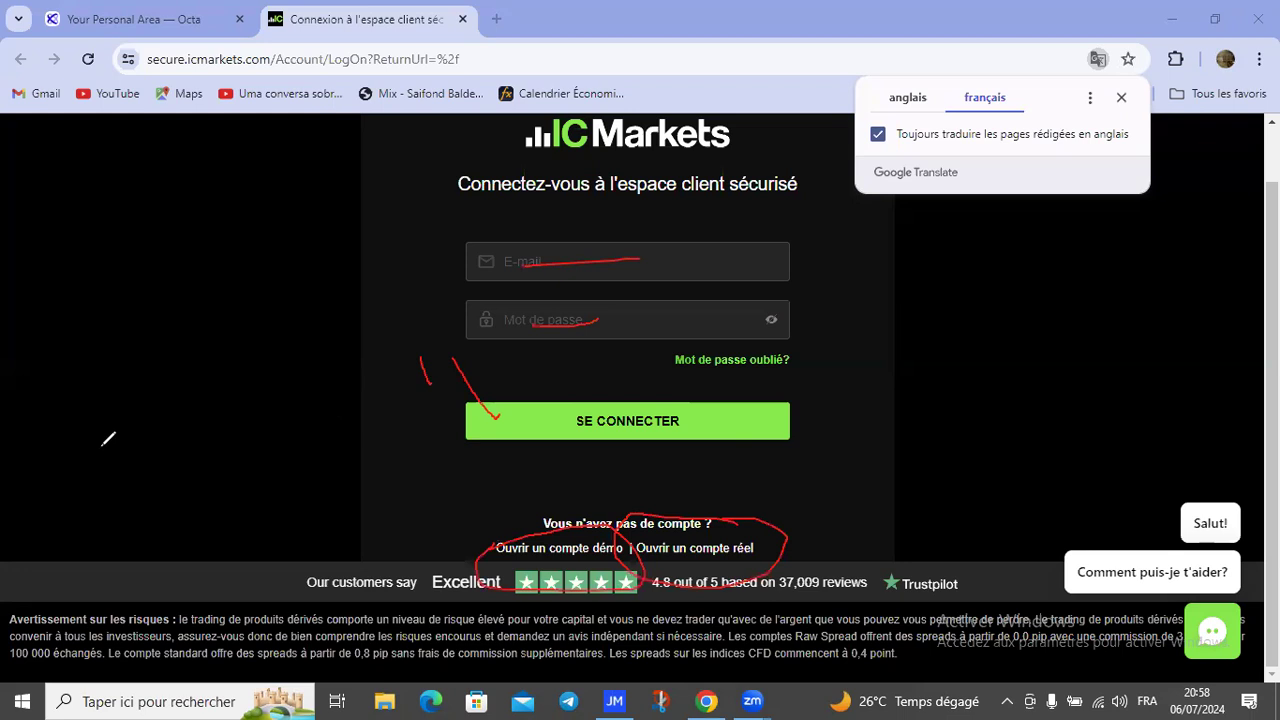
{"action": "left_click", "coordinate": [166, 476]}
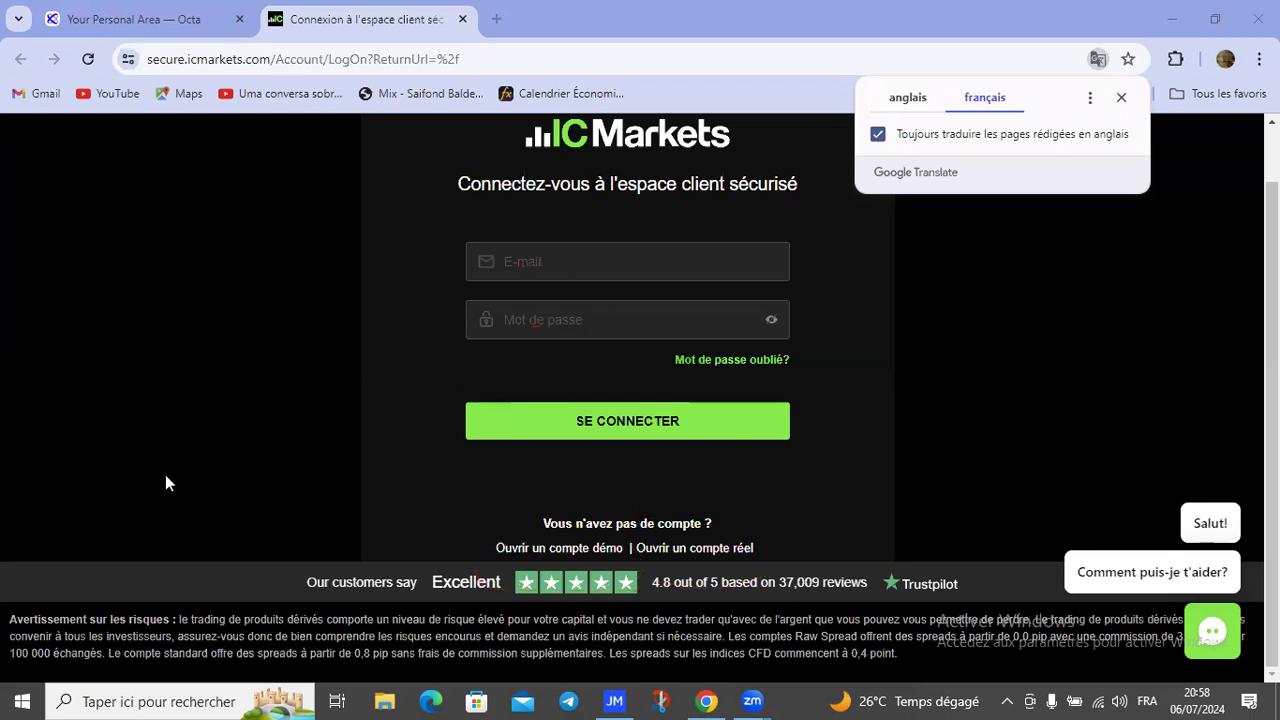
{"action": "left_click", "coordinate": [585, 550]}
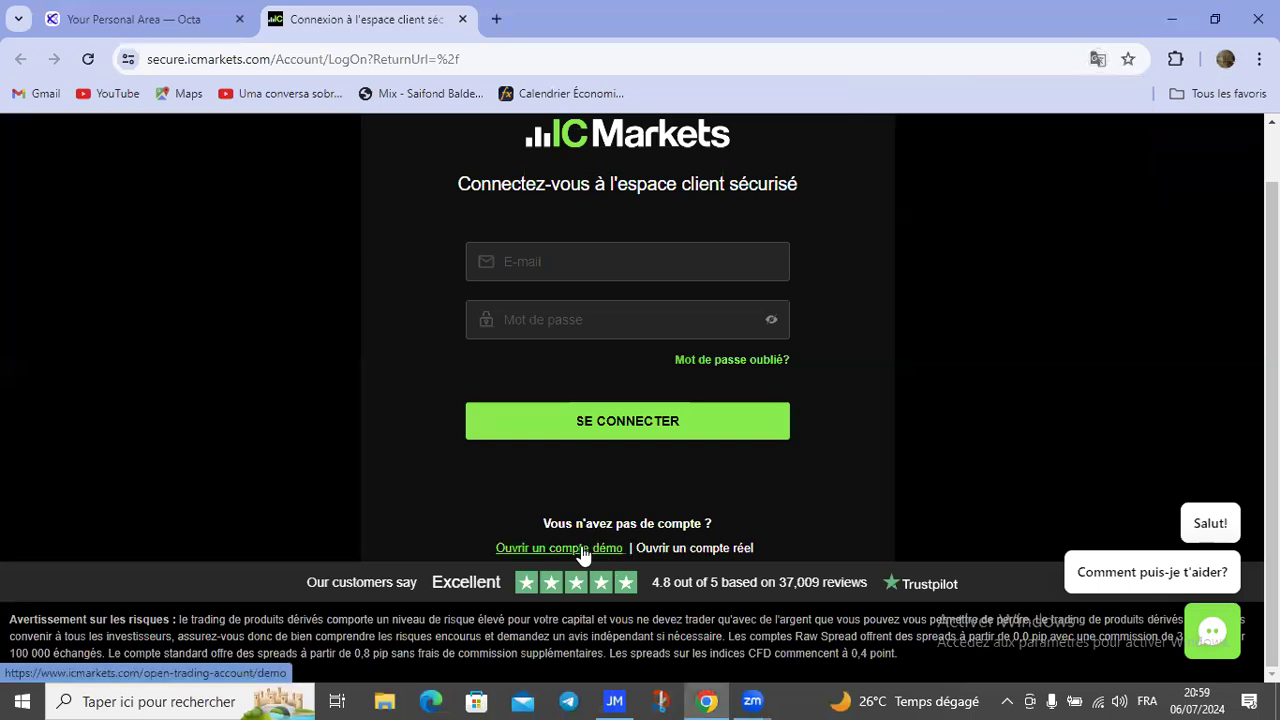
Step: Scroll down the IC Markets demo page to the empty 'Ouvrir un compte démo' form
{"action": "left_click", "coordinate": [583, 550]}
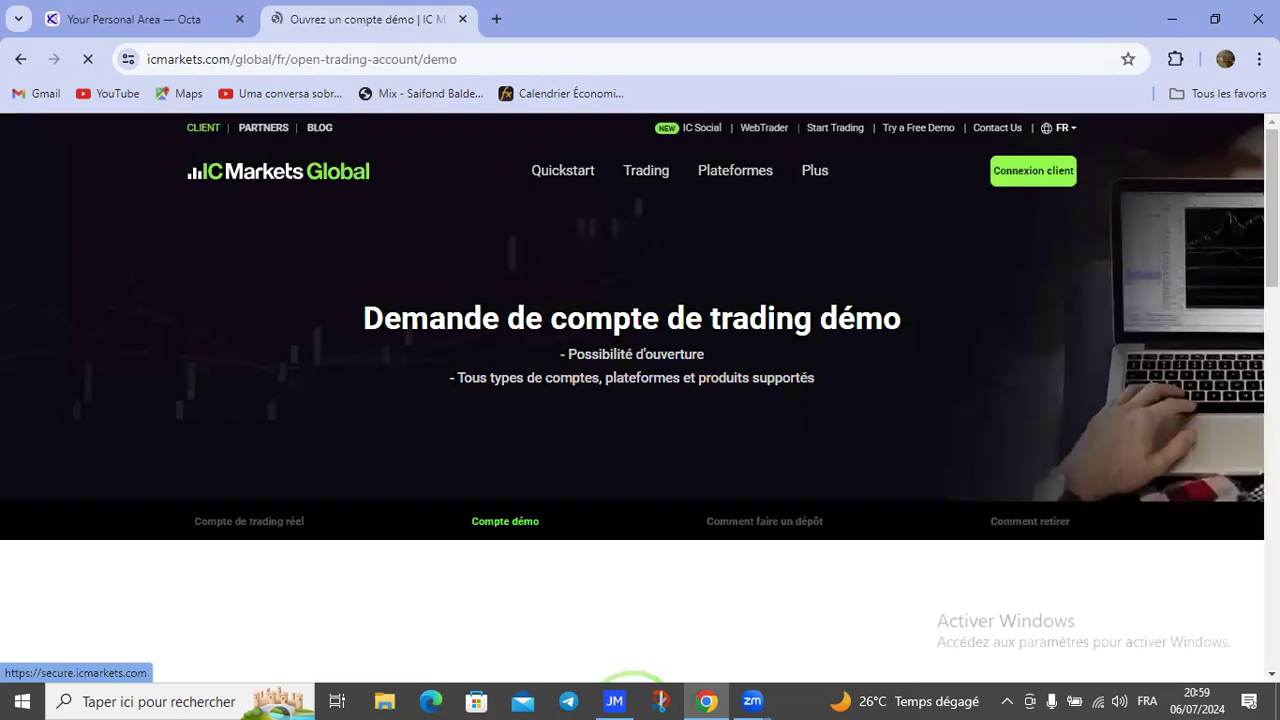
{"action": "scroll", "coordinate": [632, 397], "scroll_direction": "down", "scroll_amount": 4}
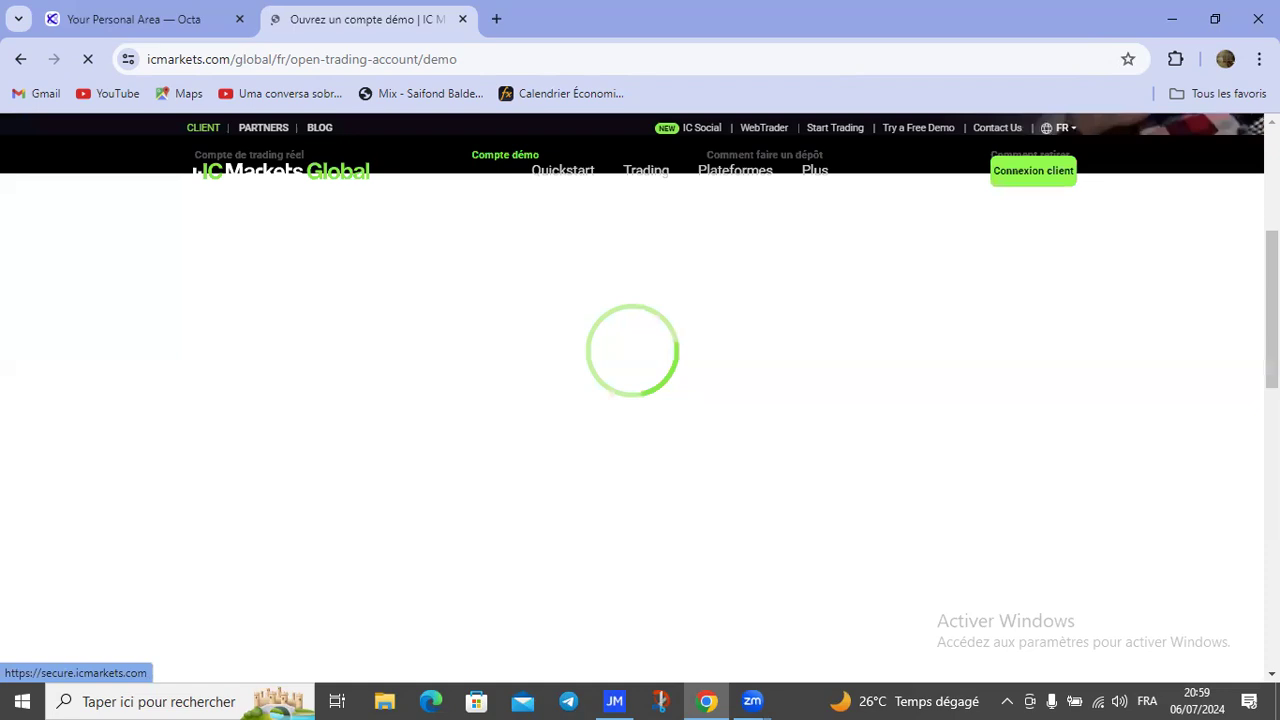
{"action": "left_click_drag", "start_coordinate": [1272, 310], "coordinate": [1272, 320]}
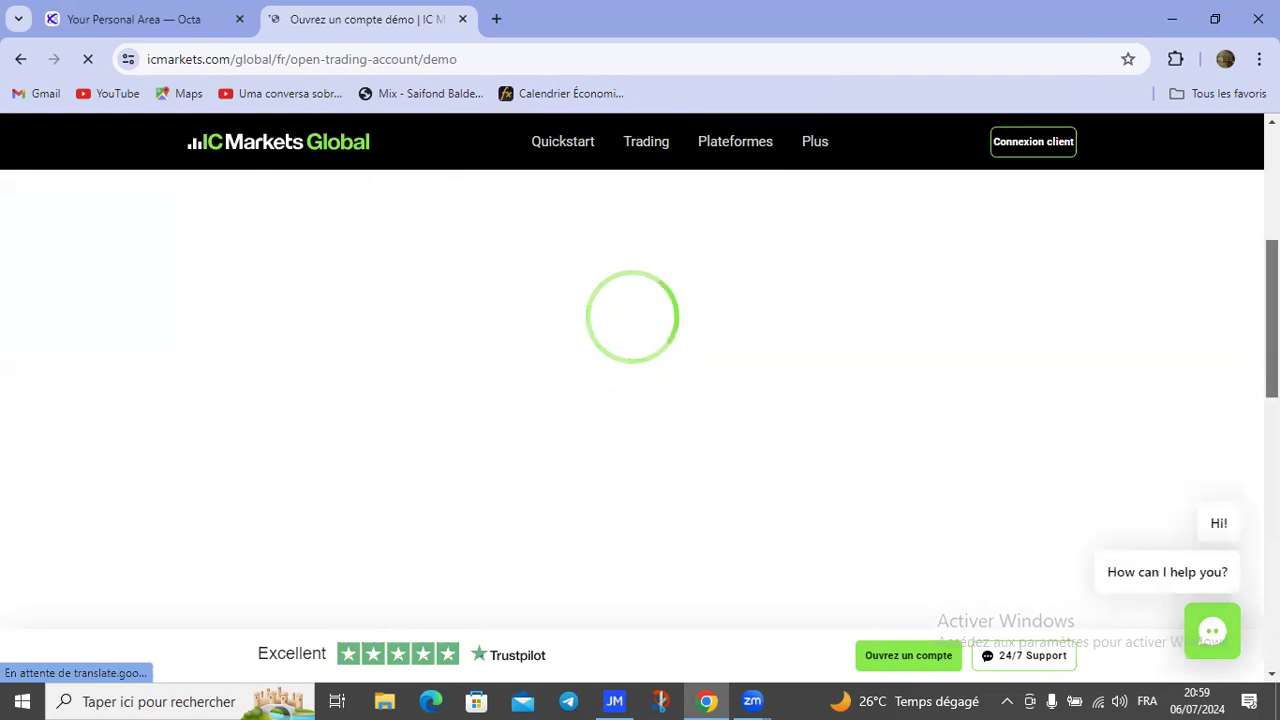
{"action": "scroll", "coordinate": [1245, 428], "scroll_direction": "down", "scroll_amount": 1}
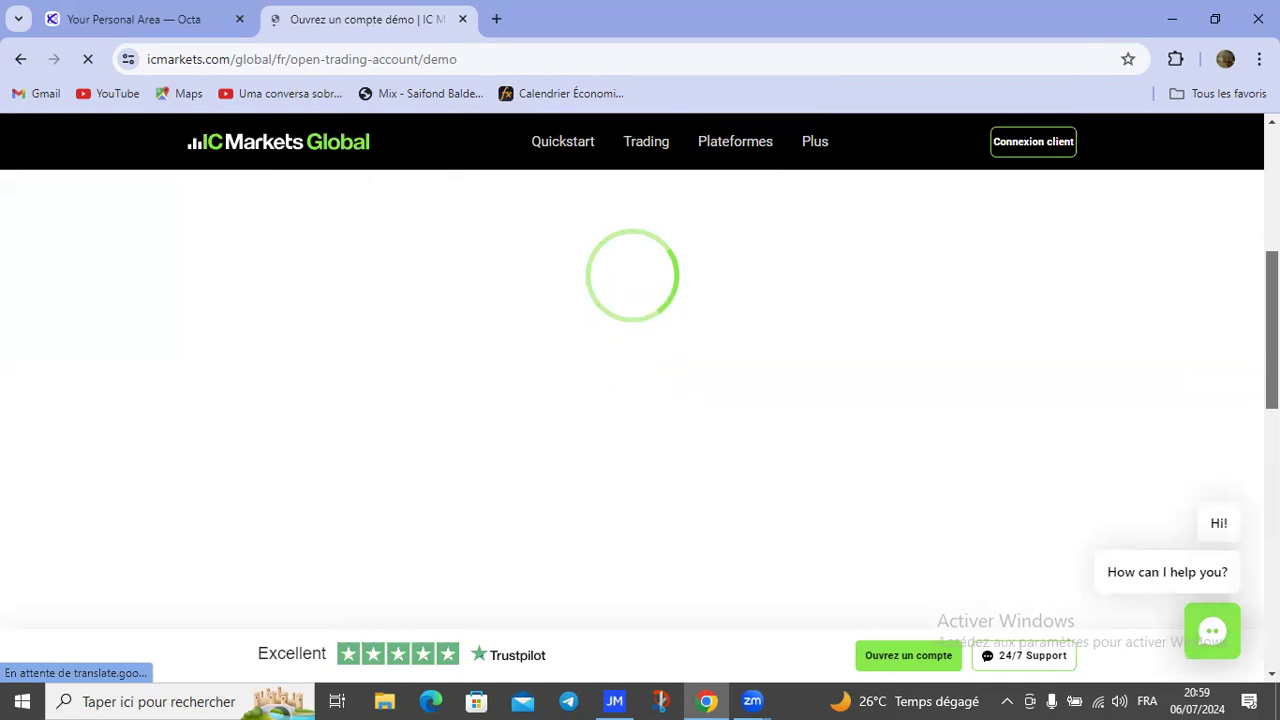
{"action": "scroll", "coordinate": [632, 400], "scroll_direction": "up", "scroll_amount": 2}
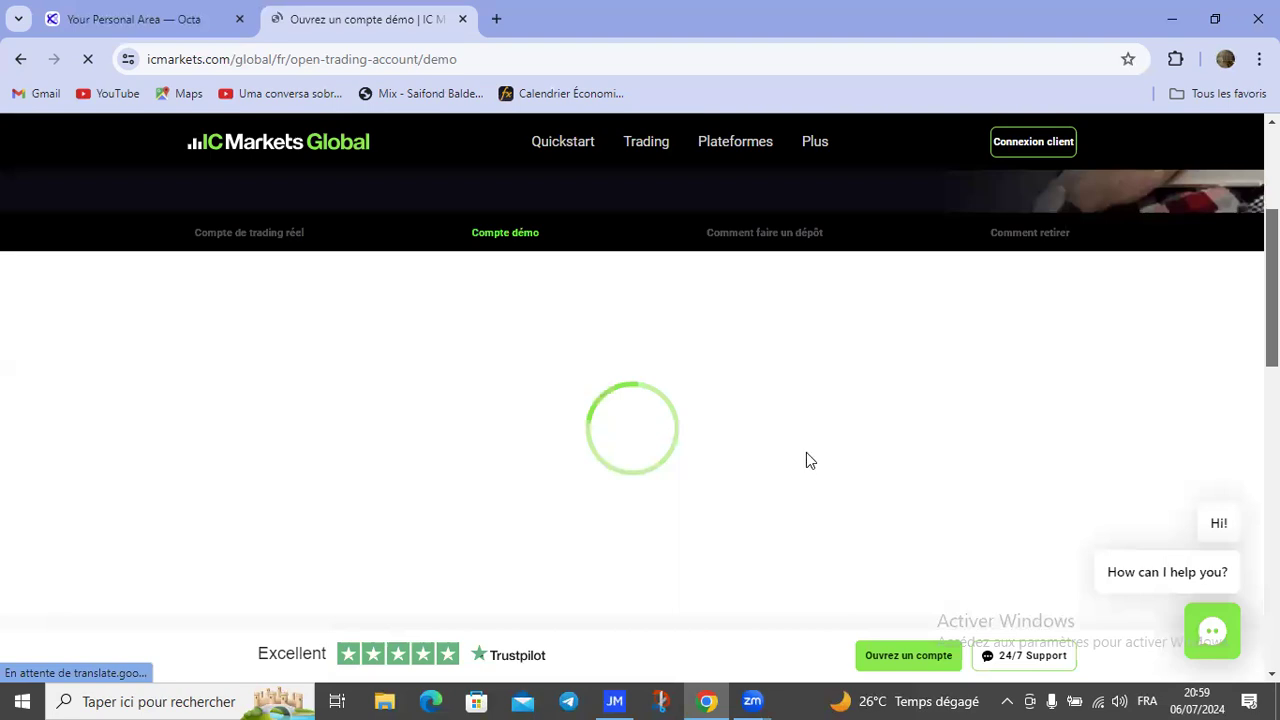
{"action": "scroll", "coordinate": [810, 460], "scroll_direction": "up", "scroll_amount": 3}
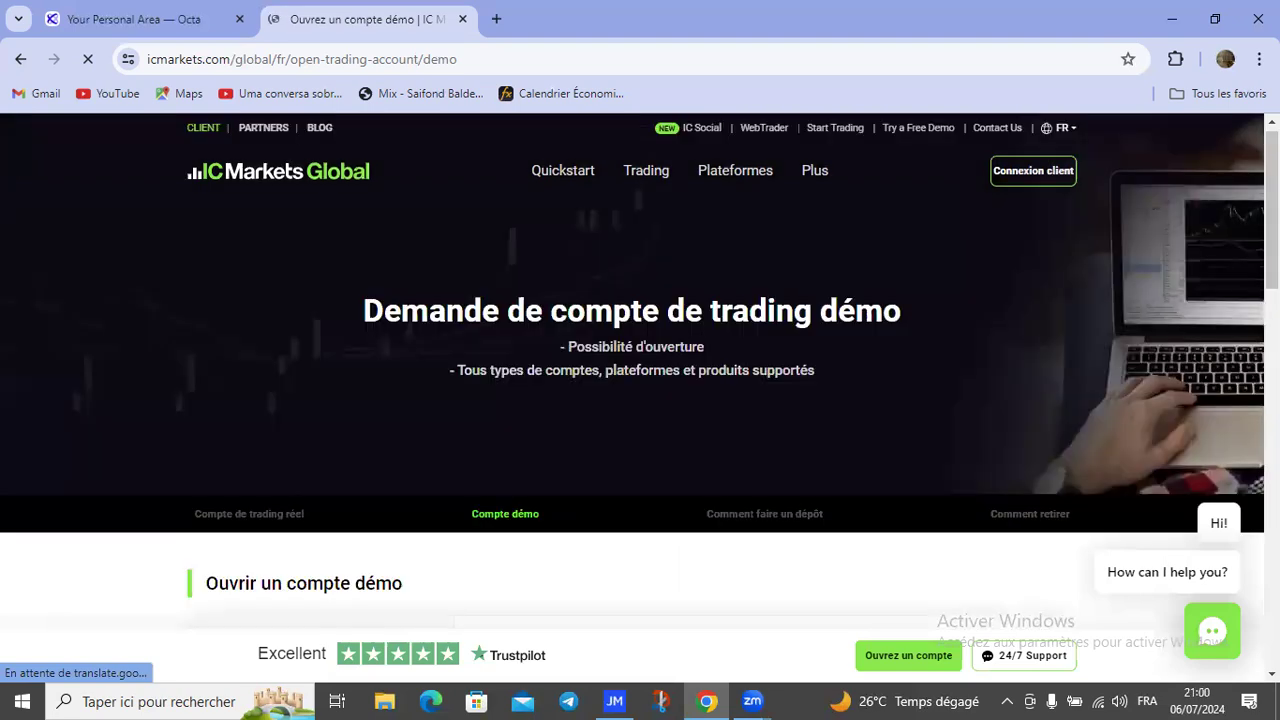
{"action": "scroll", "coordinate": [640, 400], "scroll_direction": "down", "scroll_amount": 4}
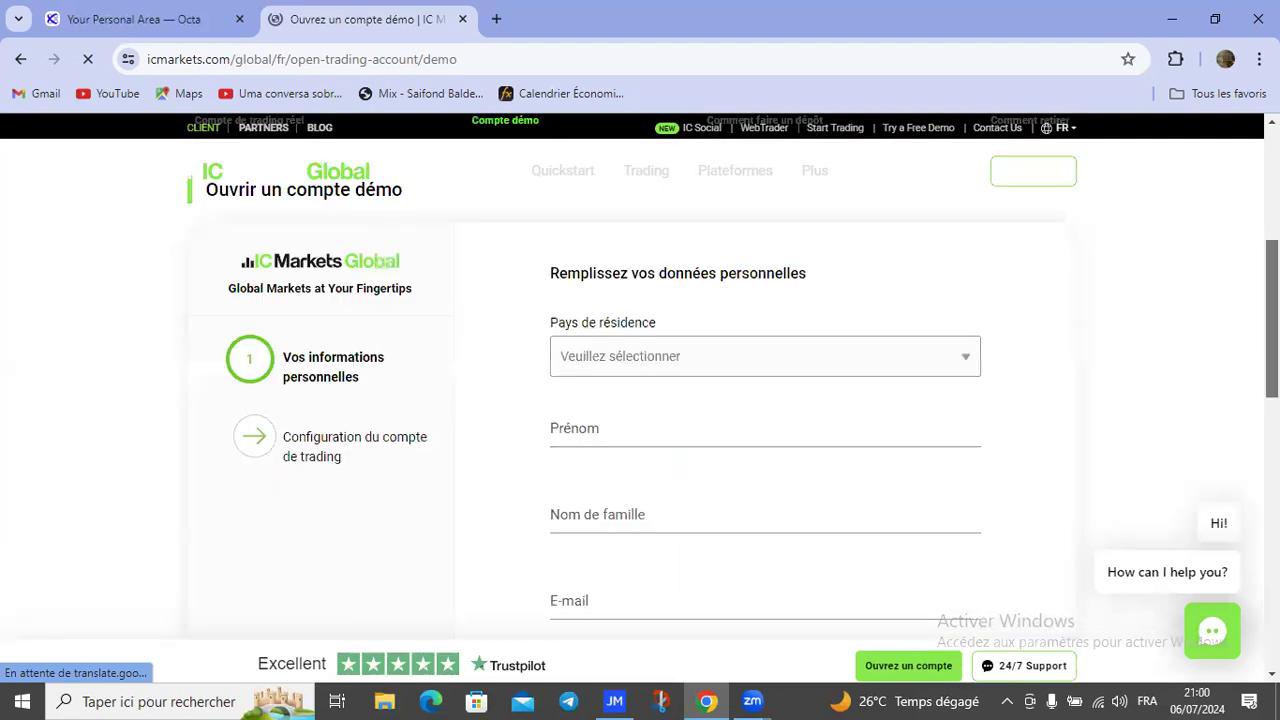
{"action": "scroll", "coordinate": [248, 189], "scroll_direction": "down", "scroll_amount": 1}
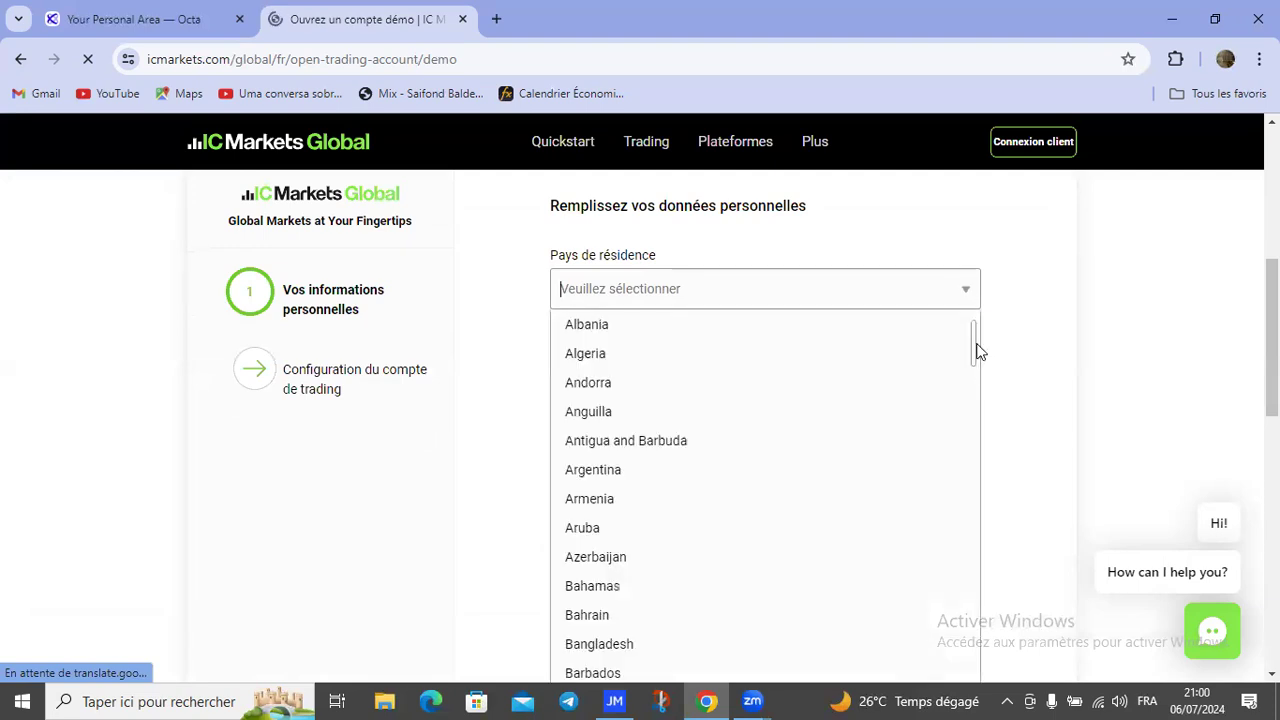
Step: Browse the 'Pays de résidence' country list and close it without selecting a country
{"action": "left_click", "coordinate": [963, 296]}
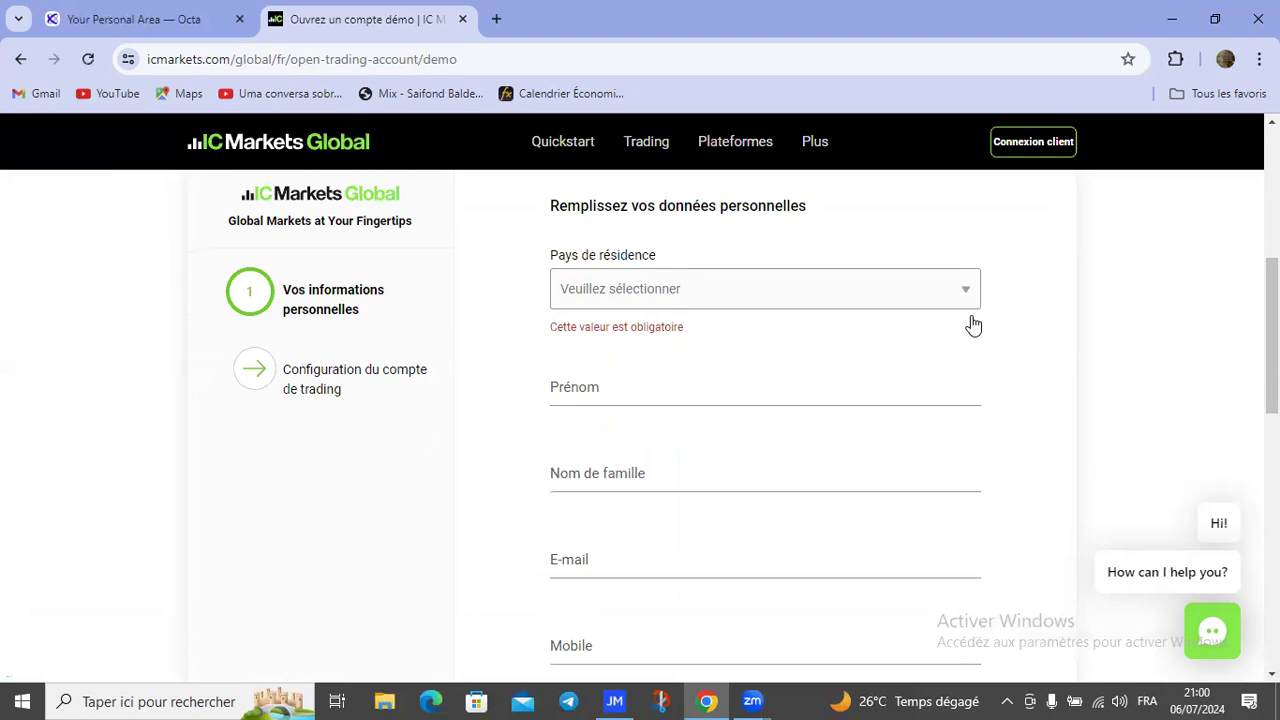
{"action": "left_click", "coordinate": [978, 349]}
{"action": "left_click", "coordinate": [975, 297]}
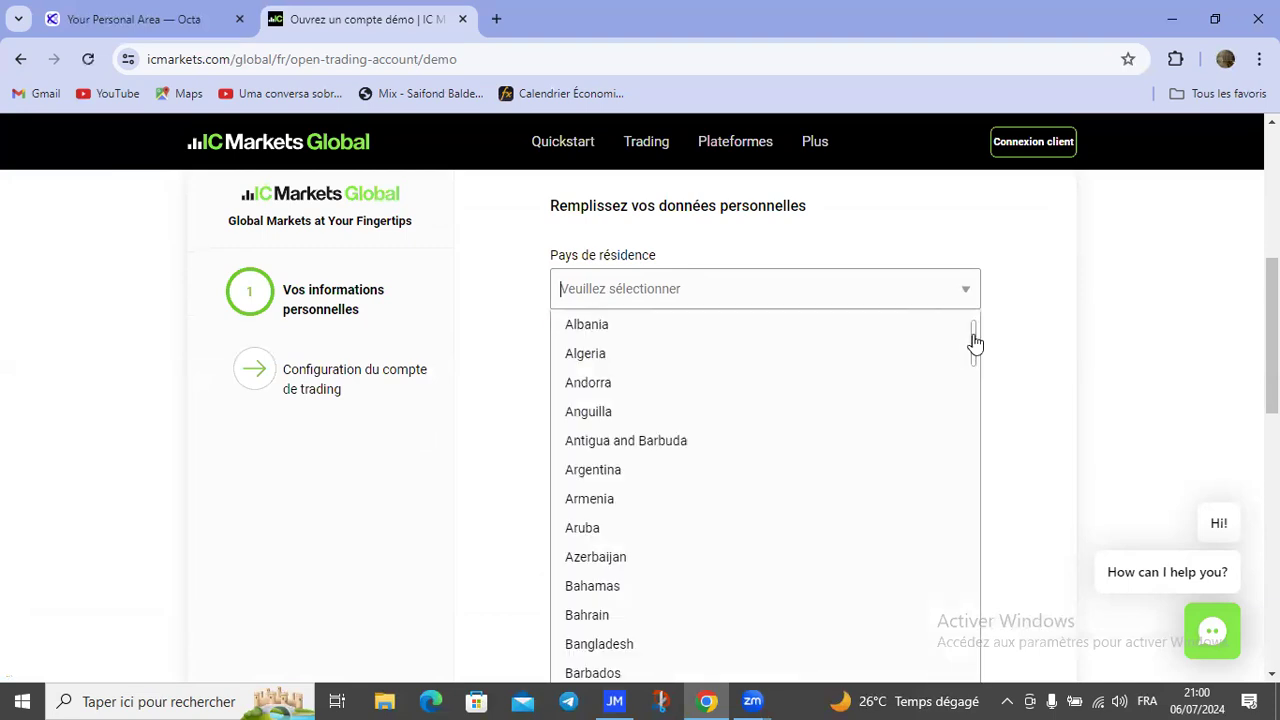
{"action": "scroll", "coordinate": [965, 400], "scroll_direction": "down", "scroll_amount": 4}
{"action": "scroll", "coordinate": [962, 420], "scroll_direction": "down", "scroll_amount": 10}
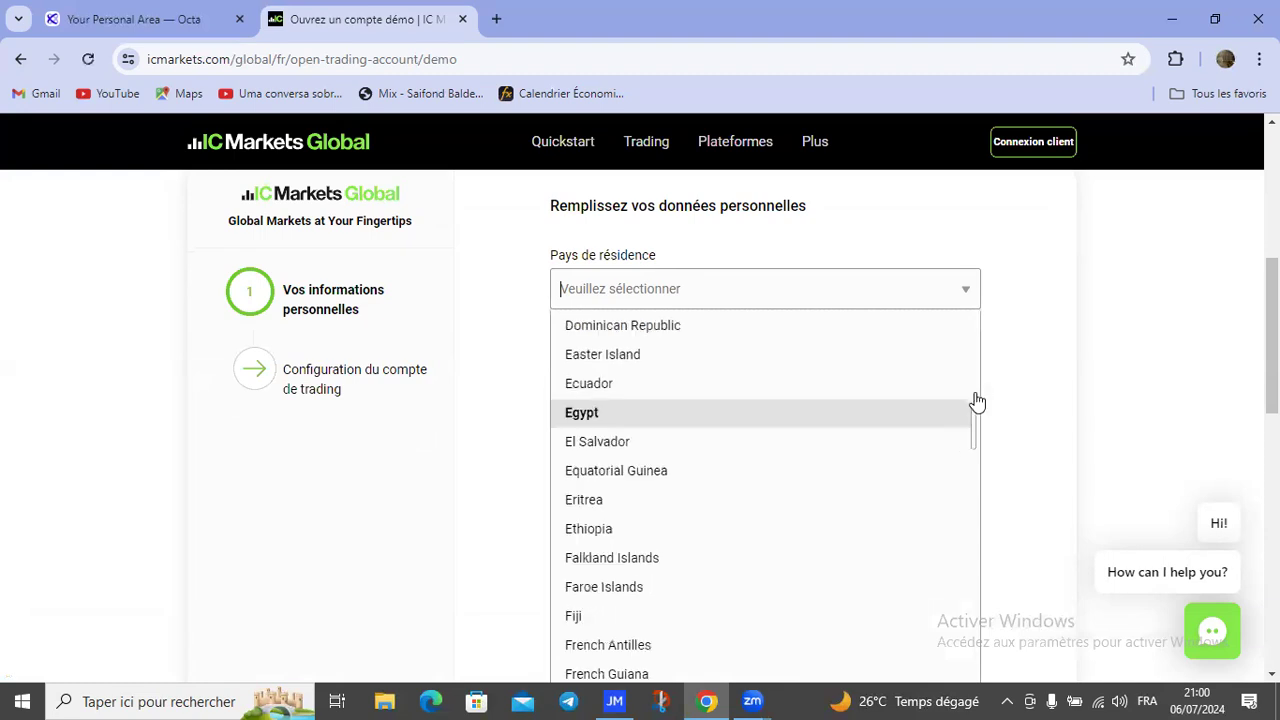
{"action": "scroll", "coordinate": [982, 388], "scroll_direction": "up", "scroll_amount": 7}
{"action": "scroll", "coordinate": [983, 470], "scroll_direction": "down", "scroll_amount": 5}
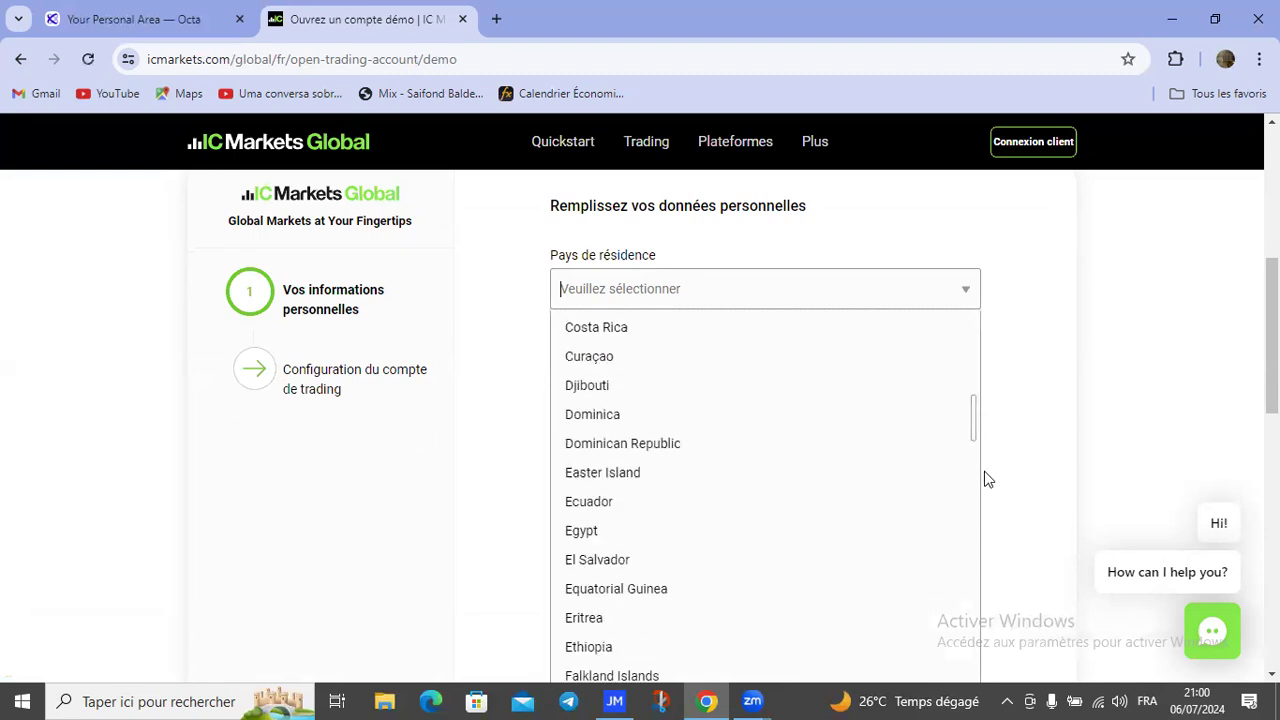
{"action": "scroll", "coordinate": [980, 555], "scroll_direction": "down", "scroll_amount": 15}
{"action": "scroll", "coordinate": [977, 600], "scroll_direction": "down", "scroll_amount": 12}
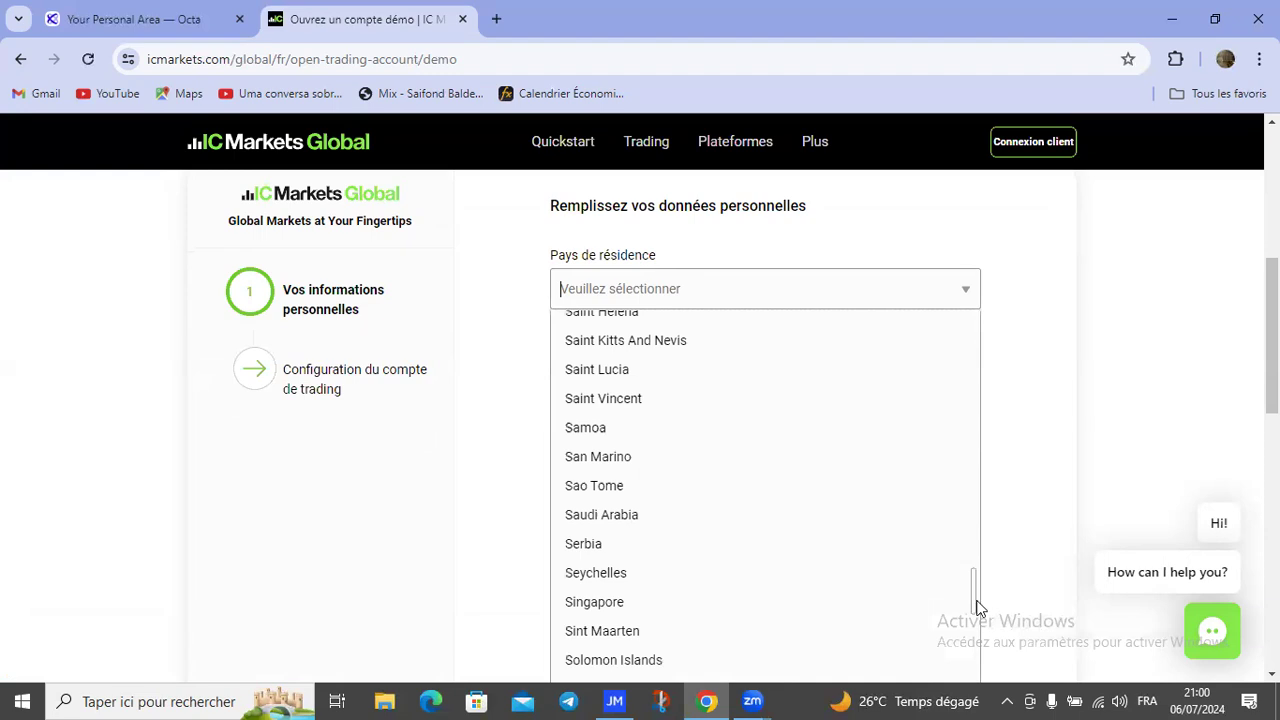
{"action": "scroll", "coordinate": [977, 620], "scroll_direction": "down", "scroll_amount": 4}
{"action": "scroll", "coordinate": [977, 632], "scroll_direction": "down", "scroll_amount": 2}
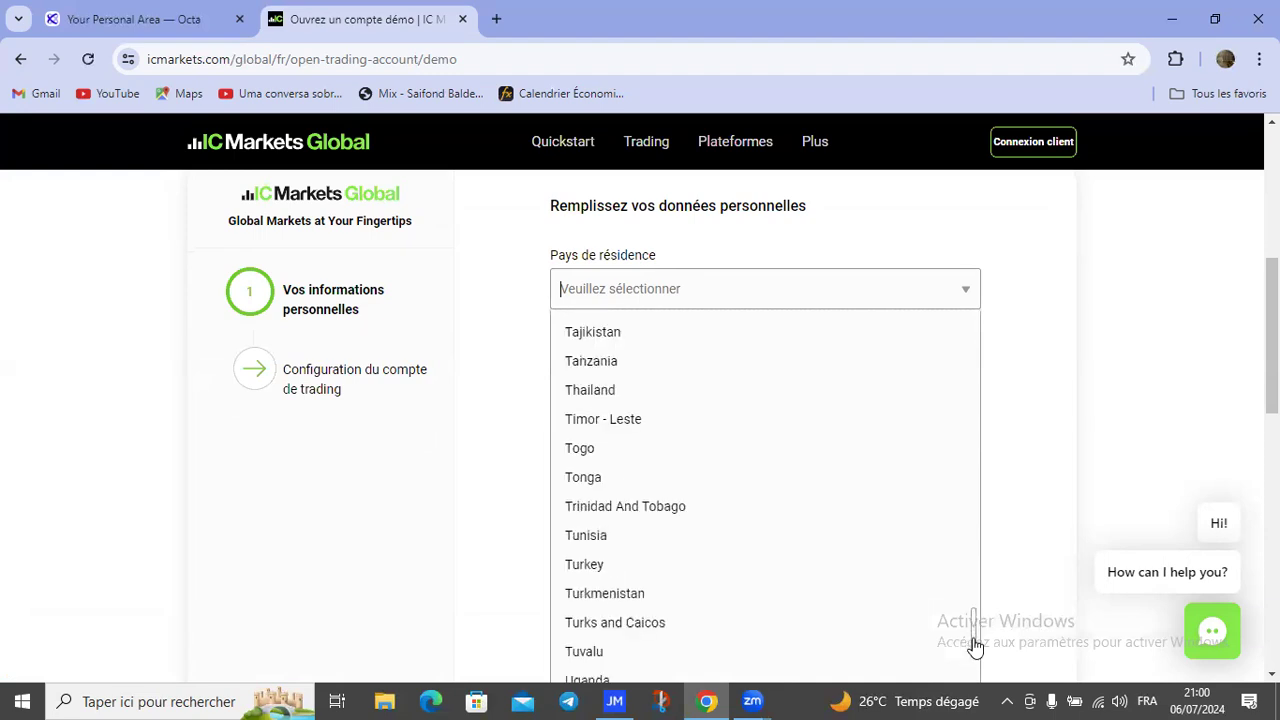
{"action": "scroll", "coordinate": [975, 645], "scroll_direction": "down", "scroll_amount": 3}
{"action": "scroll", "coordinate": [998, 480], "scroll_direction": "down", "scroll_amount": 1}
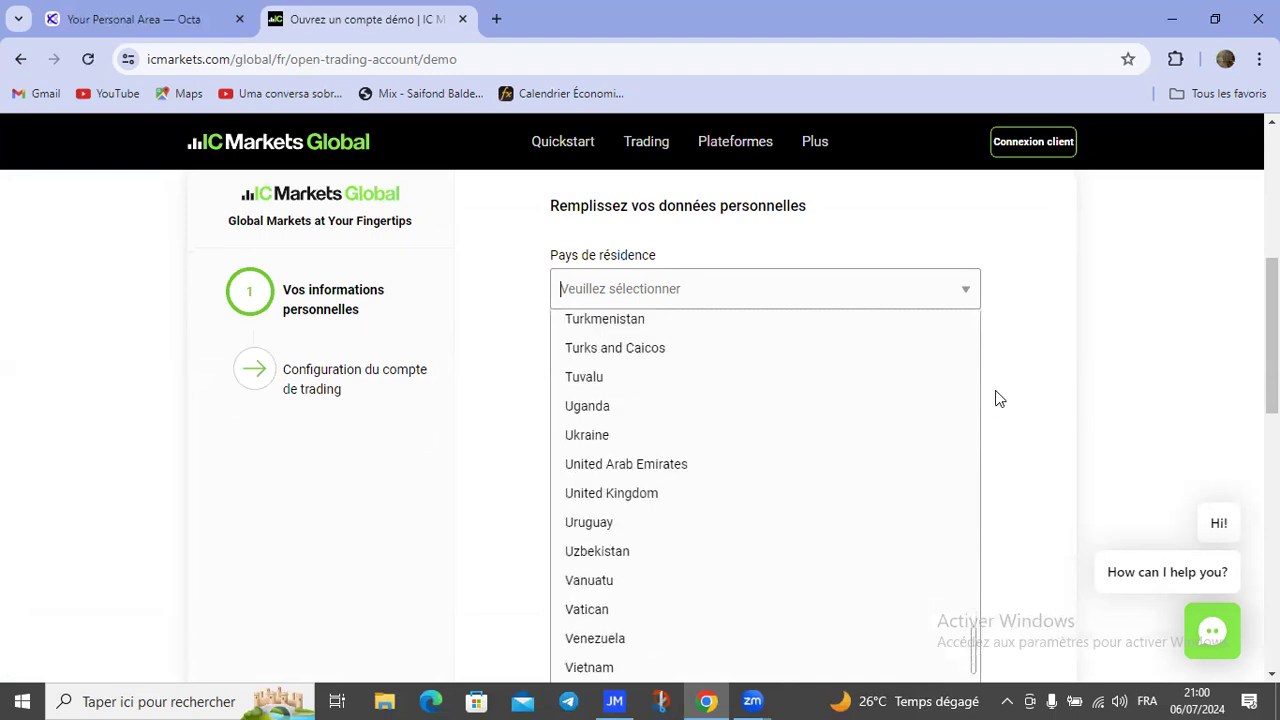
{"action": "left_click_drag", "start_coordinate": [1009, 367], "coordinate": [1024, 346]}
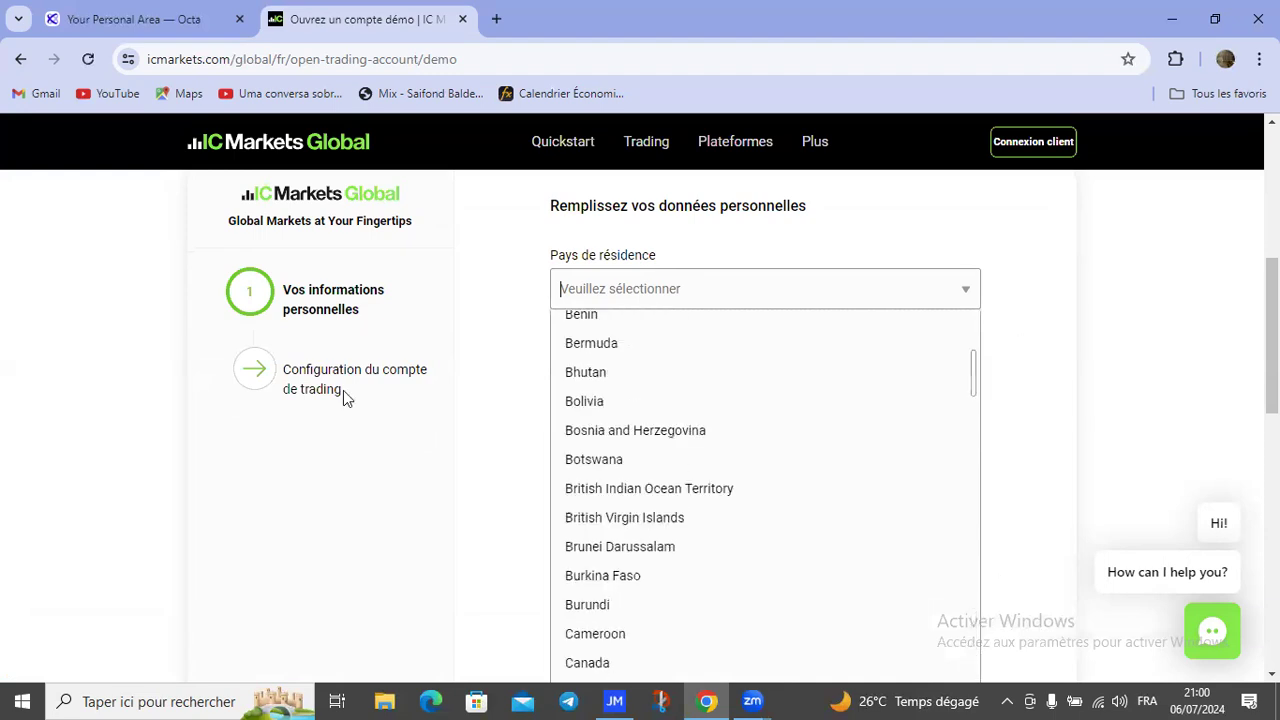
{"action": "scroll", "coordinate": [302, 527], "scroll_direction": "up", "scroll_amount": 4}
{"action": "left_click", "coordinate": [302, 535]}
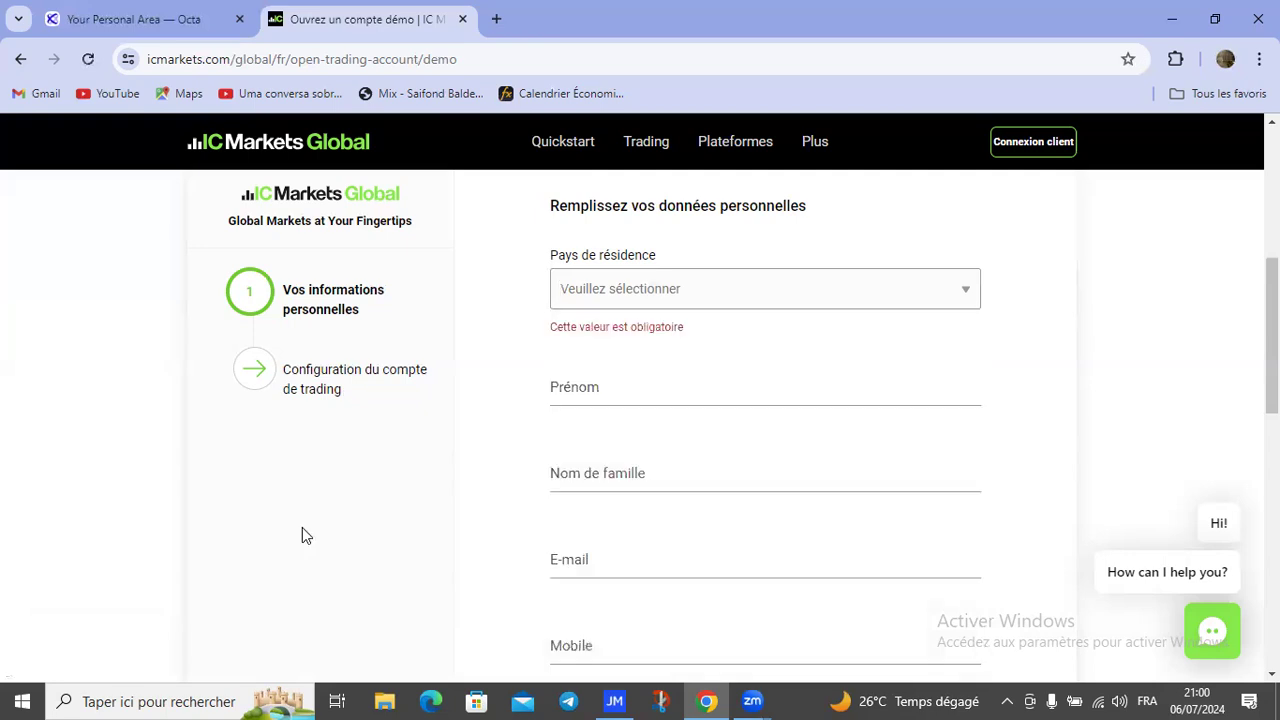
Step: Focus the Prénom field and scroll down to the Soumettre button
{"action": "left_click", "coordinate": [603, 391]}
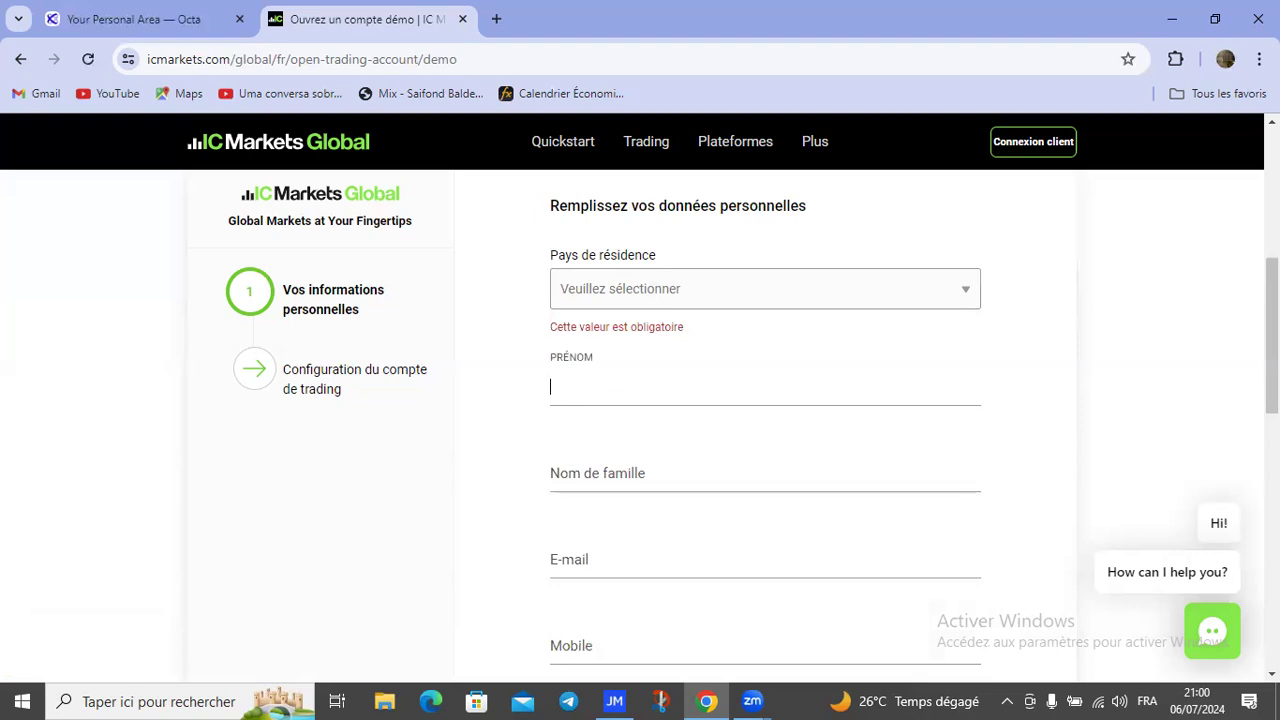
{"action": "scroll", "coordinate": [640, 400], "scroll_direction": "down", "scroll_amount": 1}
{"action": "scroll", "coordinate": [640, 400], "scroll_direction": "down", "scroll_amount": 1}
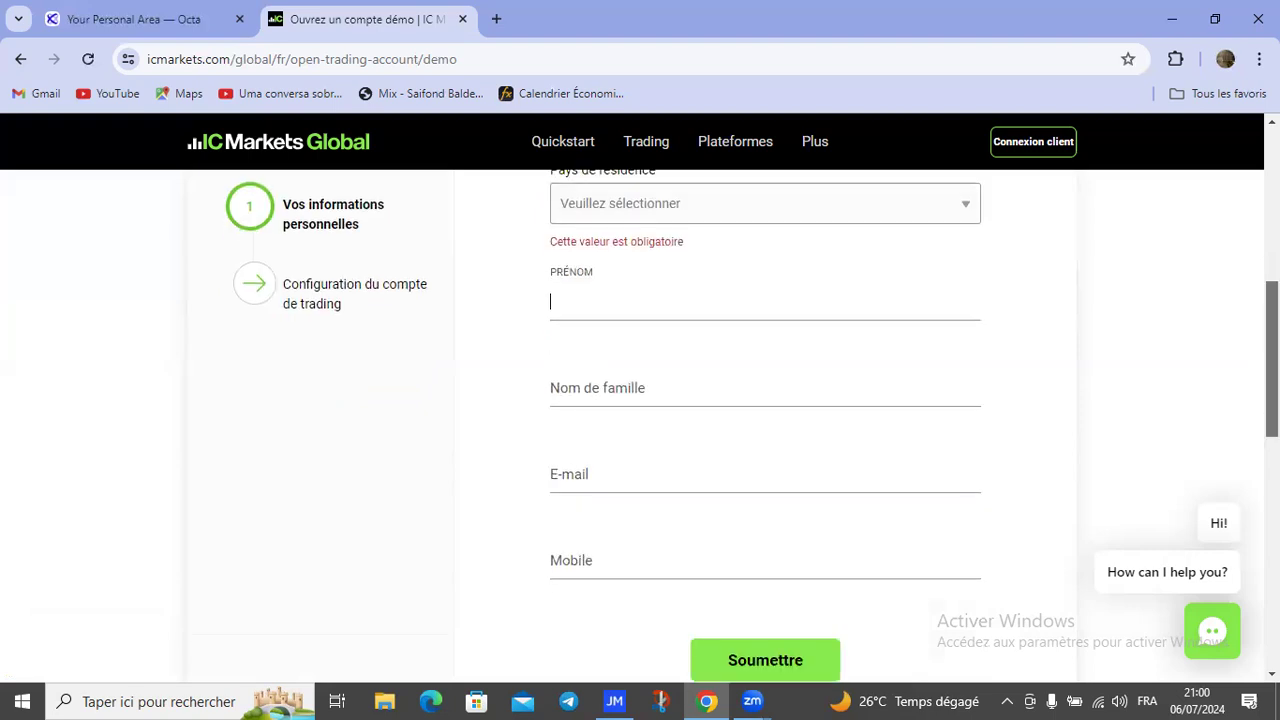
{"action": "scroll", "coordinate": [640, 400], "scroll_direction": "down", "scroll_amount": 1}
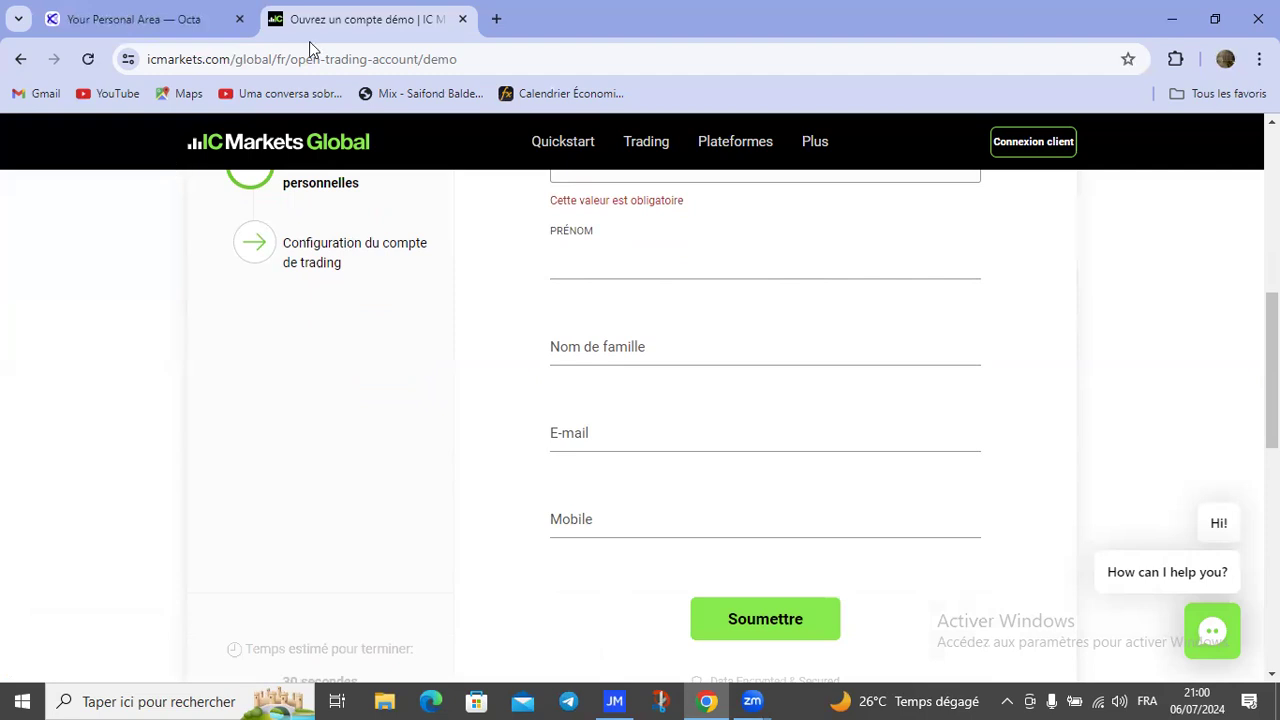
Step: Return to the Octa personal area and scroll through Top daily movers, showing ETHUSD up 2.74%
{"action": "key", "text": "ctrl+shift+Tab"}
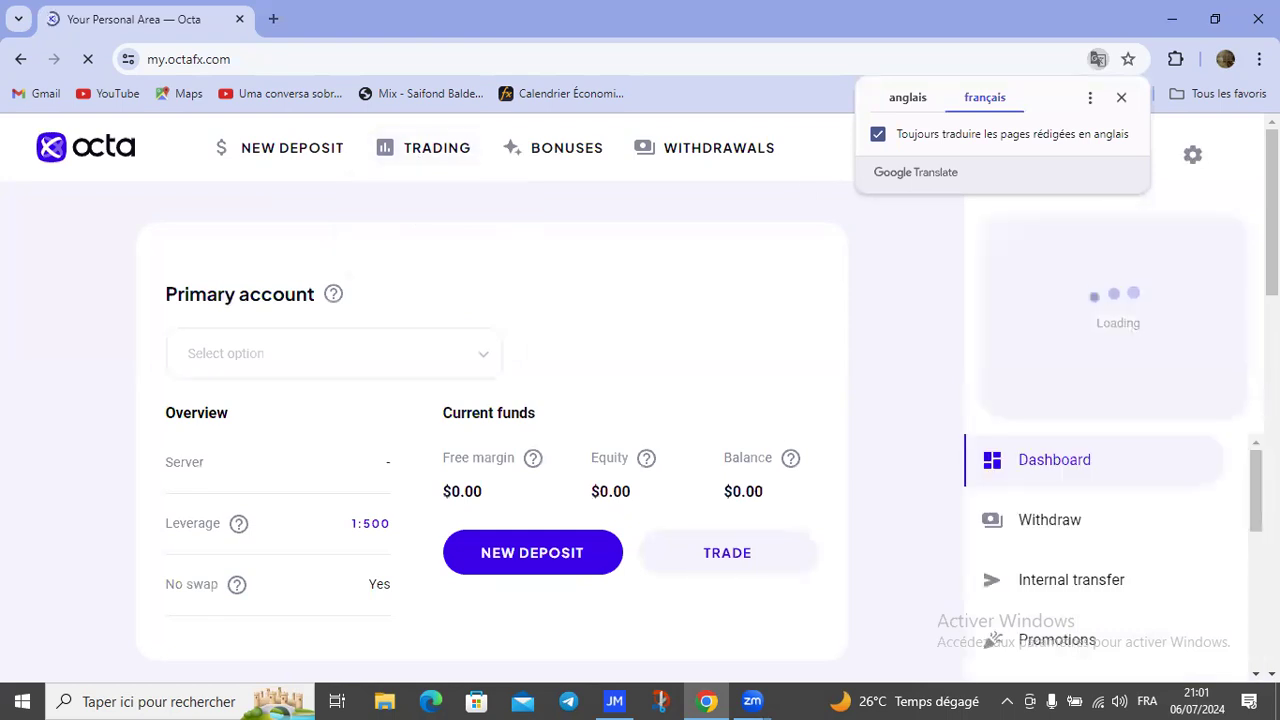
{"action": "key", "text": "Page_Down"}
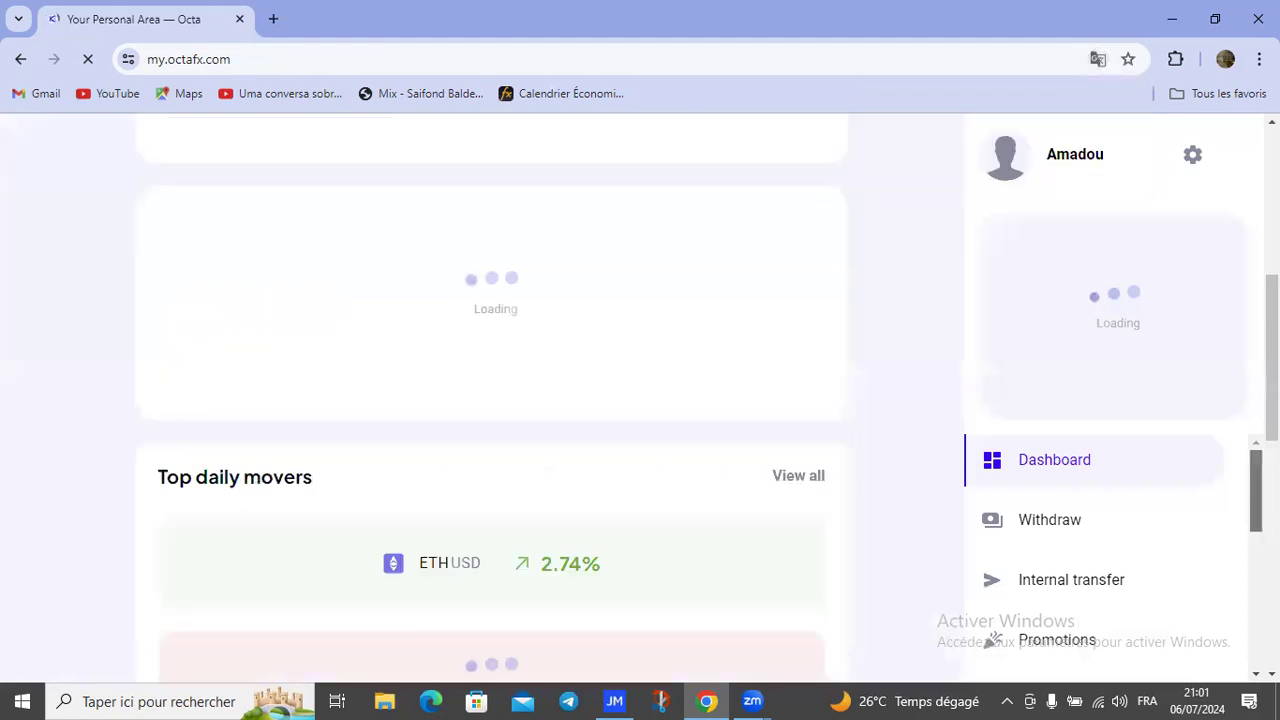
{"action": "scroll", "coordinate": [1100, 550], "scroll_direction": "down", "scroll_amount": 2}
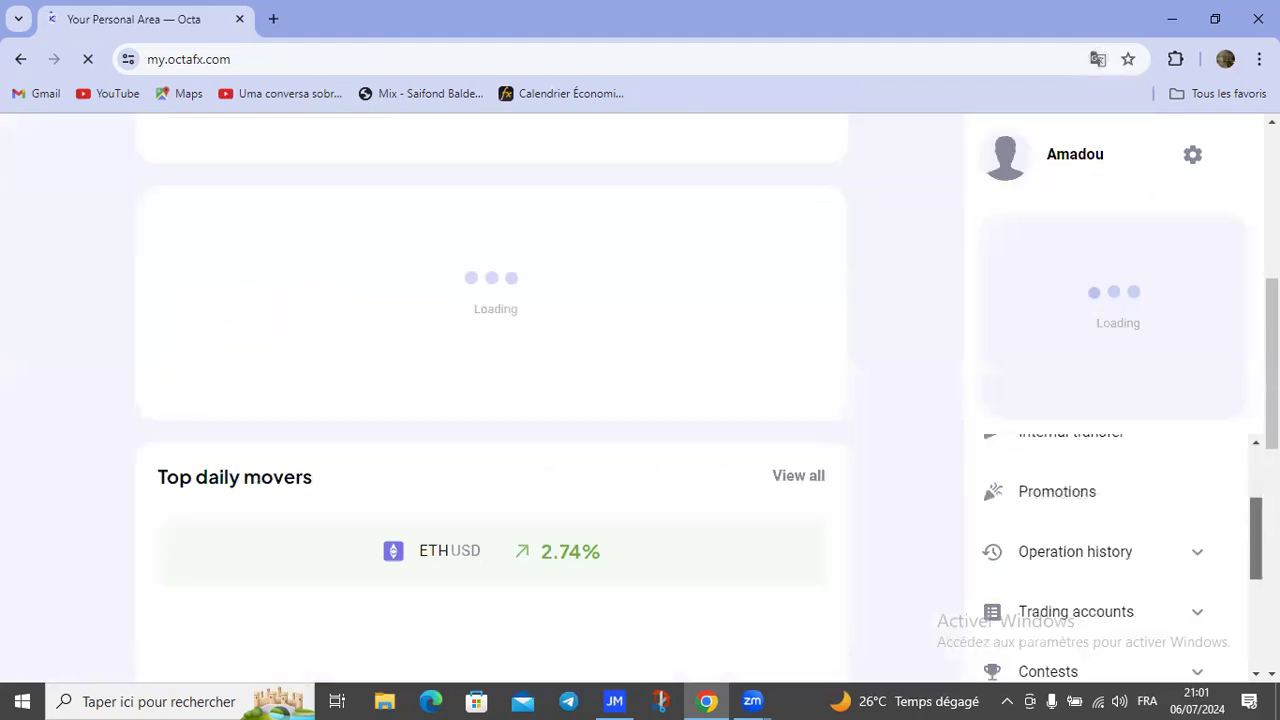
{"action": "scroll", "coordinate": [1100, 550], "scroll_direction": "down", "scroll_amount": 2}
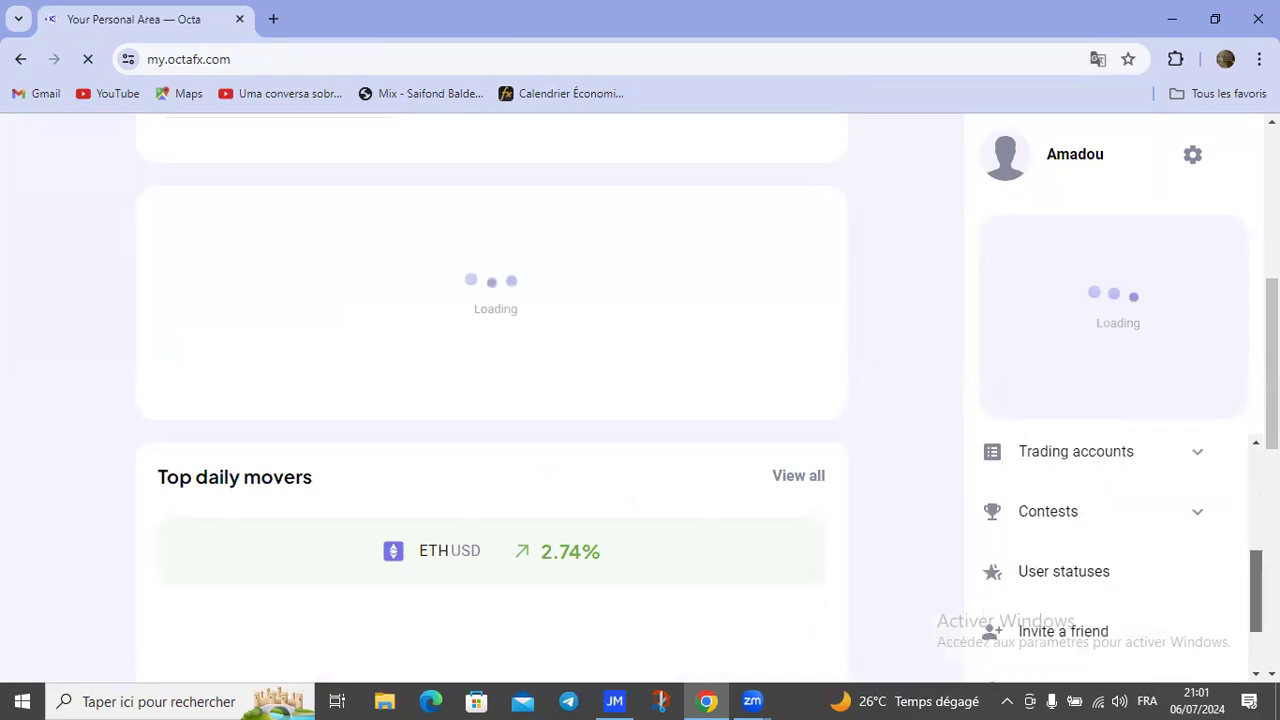
{"action": "scroll", "coordinate": [1120, 555], "scroll_direction": "down", "scroll_amount": 1}
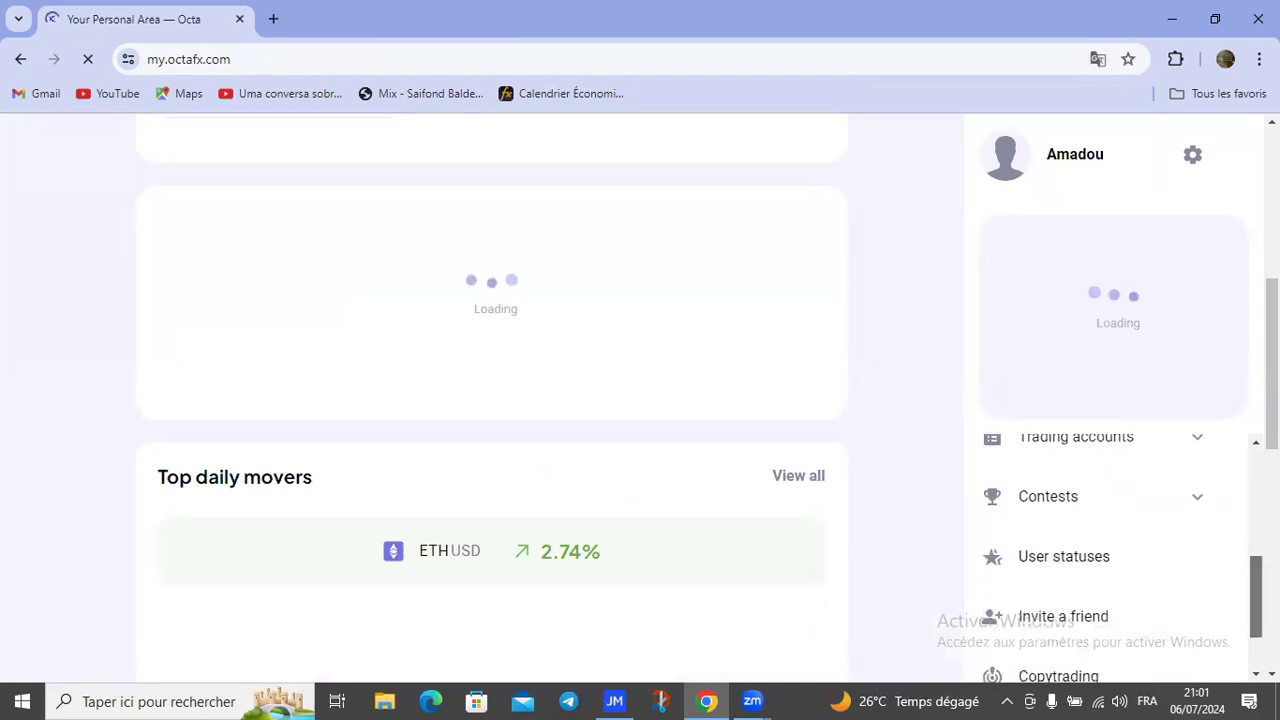
{"action": "scroll", "coordinate": [1110, 550], "scroll_direction": "up", "scroll_amount": 2}
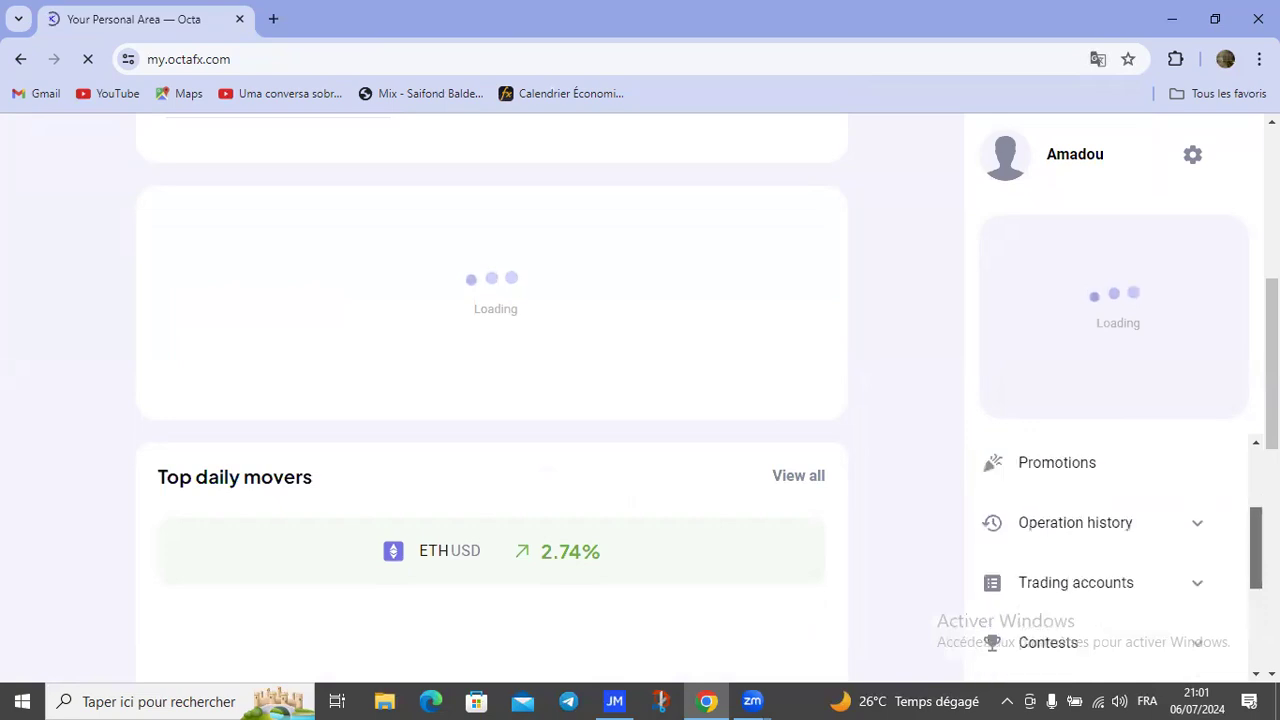
{"action": "scroll", "coordinate": [1110, 550], "scroll_direction": "up", "scroll_amount": 1}
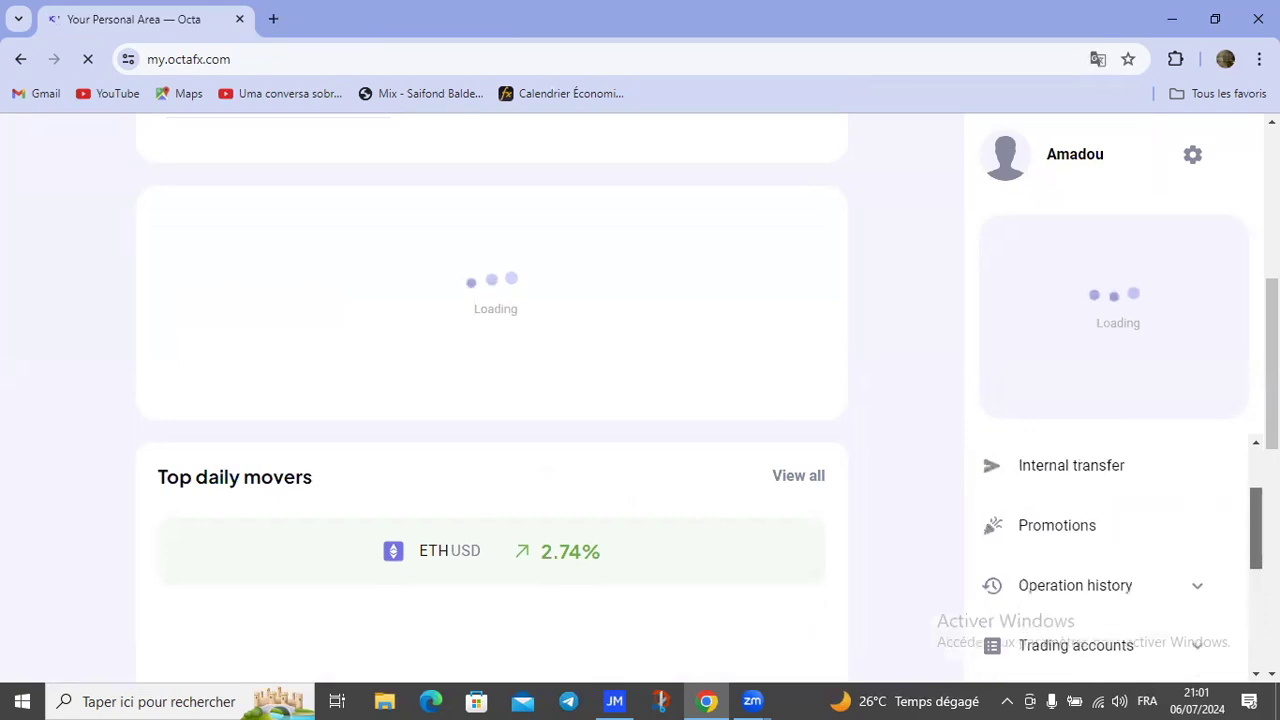
{"action": "scroll", "coordinate": [1110, 550], "scroll_direction": "up", "scroll_amount": 2}
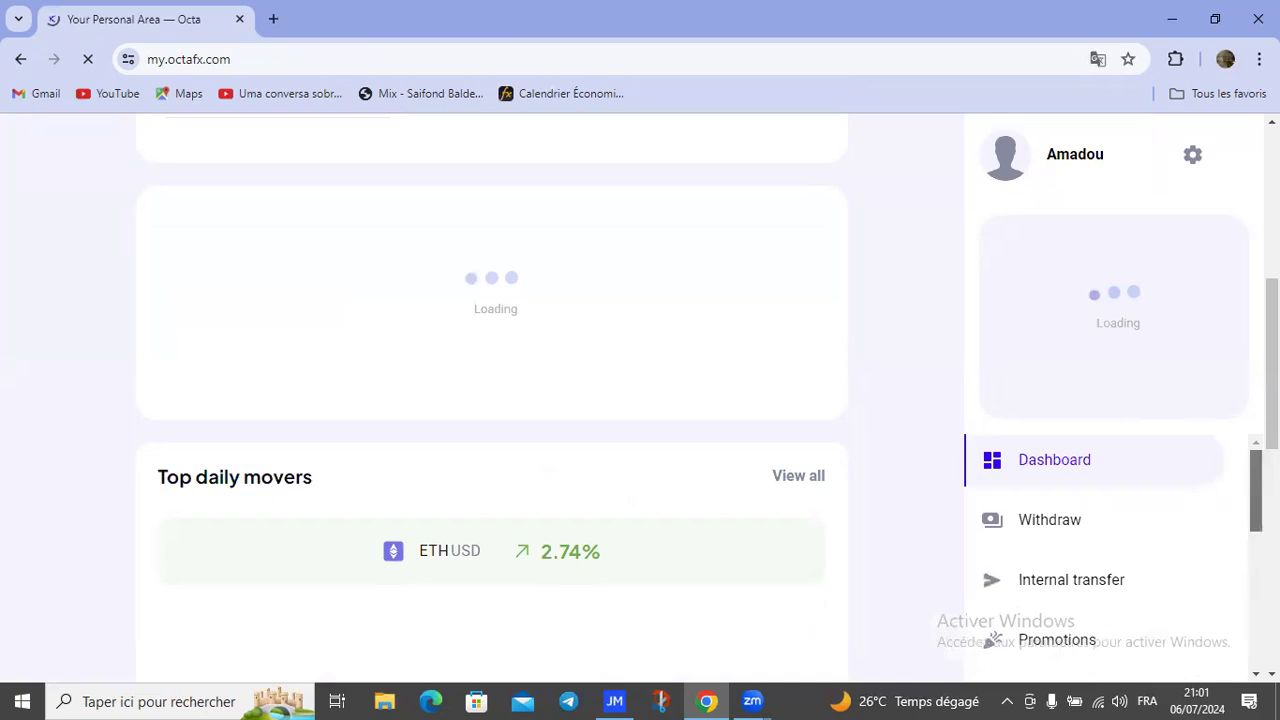